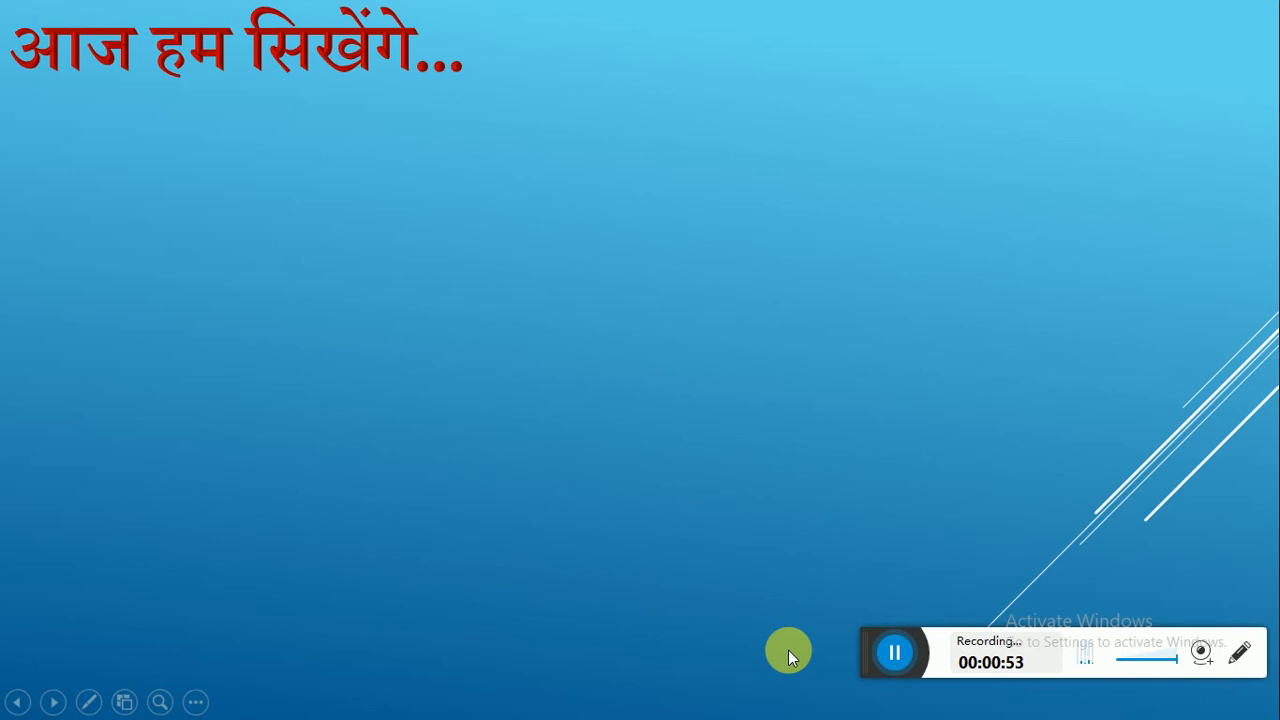
Step: Reveal the IF formula topic on the slide and switch to the Excel workbook "If Formula in Hindi"
key("Right")
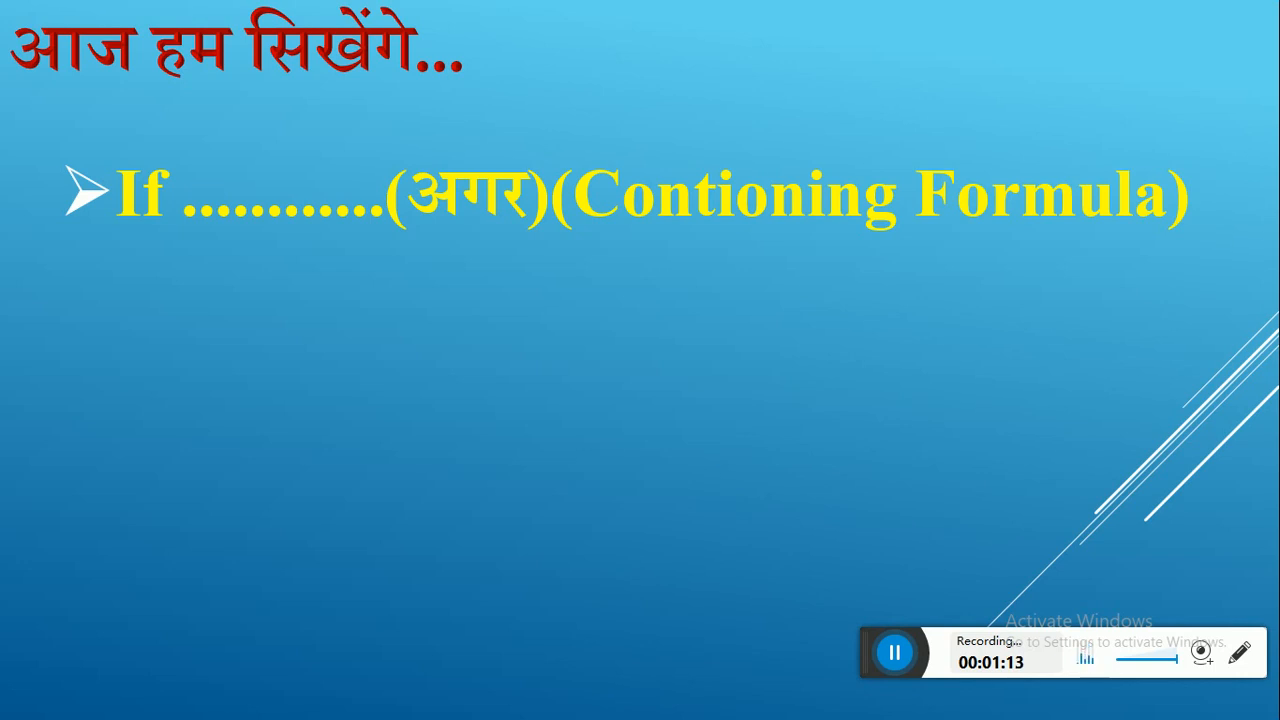
key("alt+Tab")
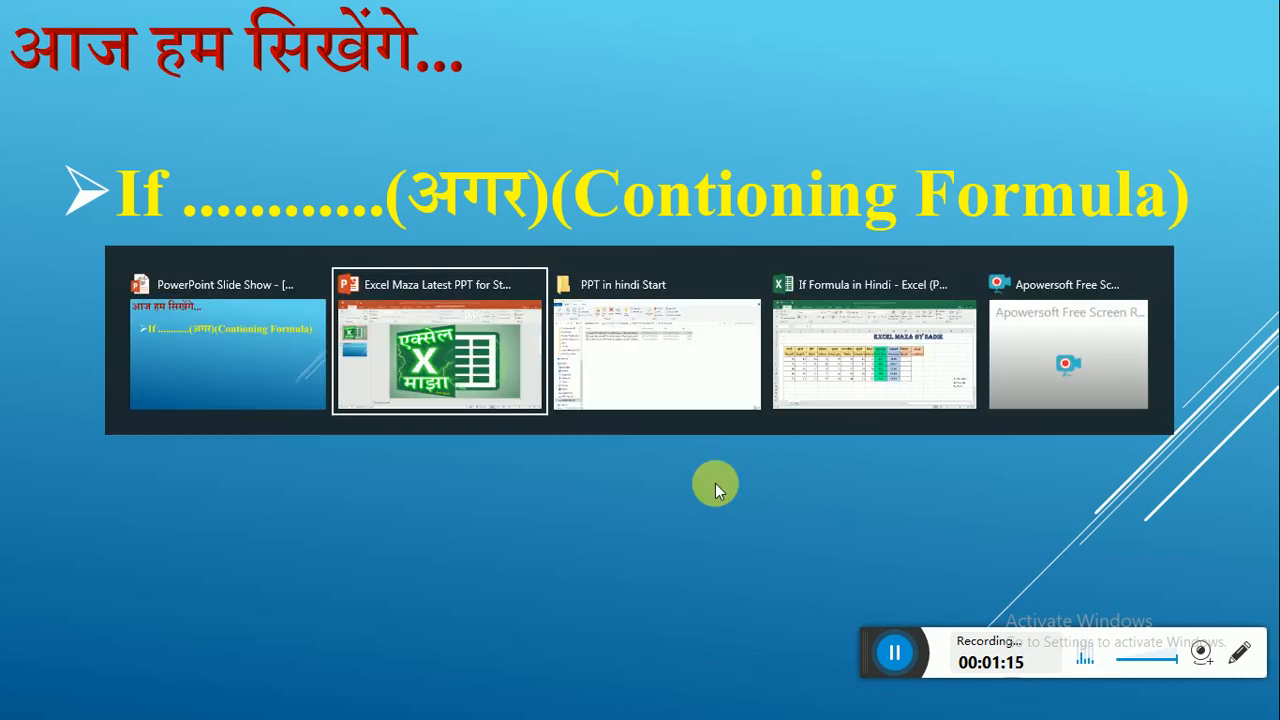
key("alt+Tab")
key("alt+Tab")
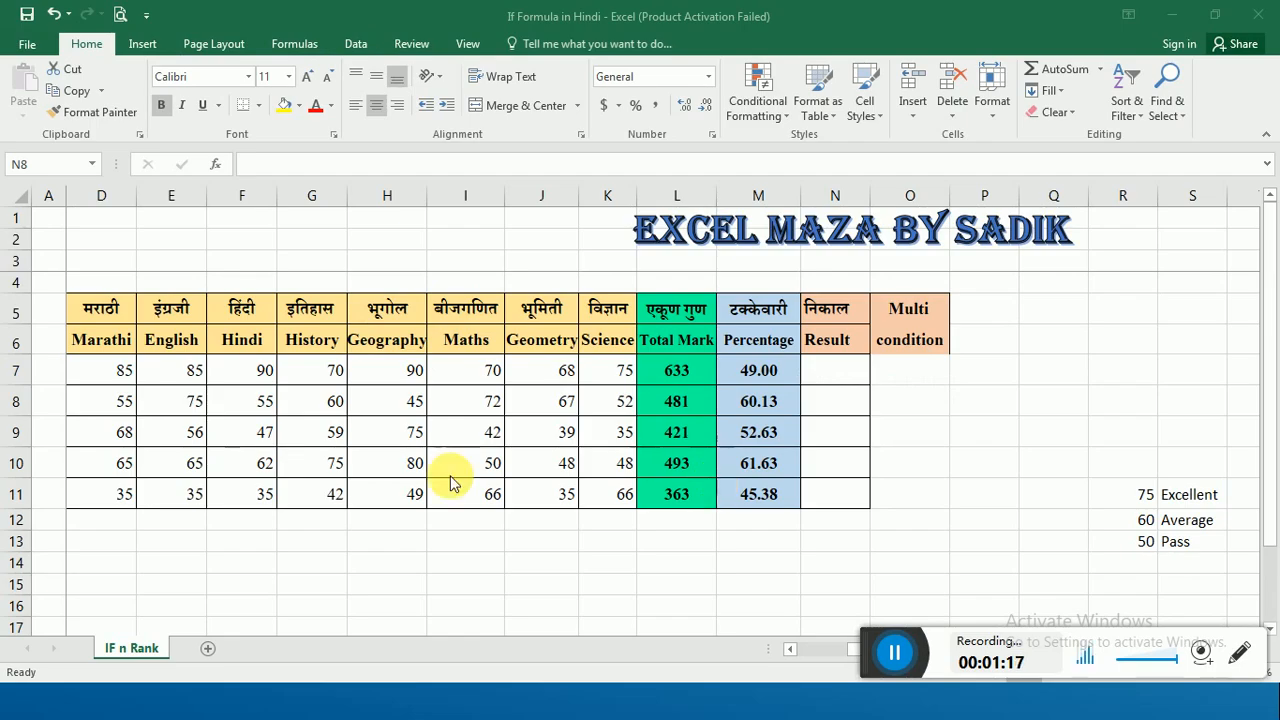
Step: Examine the left part of the marks table up to the first entry in the Students Name column
left_click(450, 530)
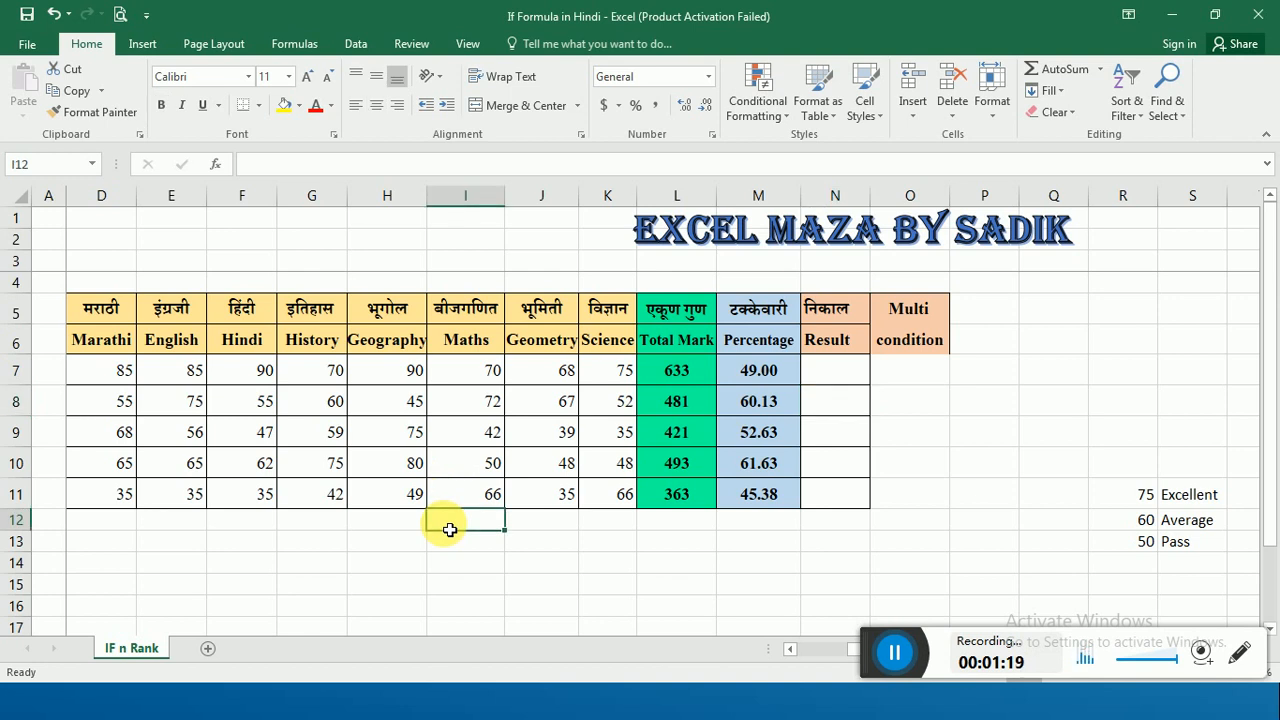
key("Left")
key("Left")
key("Left")
key("Left")
key("Left")
key("Left")
key("Left")
key("Left")
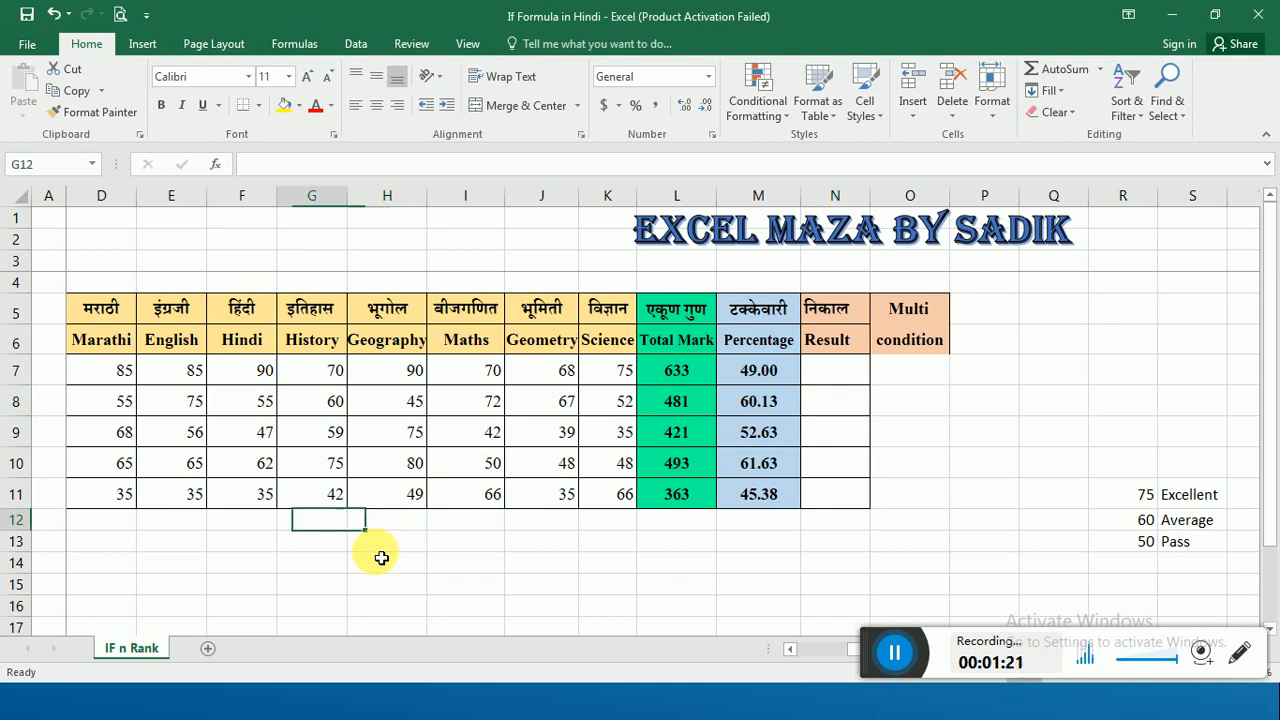
key("Right")
key("Right")
key("Right")
key("Right")
key("Up")
key("Up")
key("Left")
key("Left")
key("Up")
key("Up")
key("Up")
key("Up")
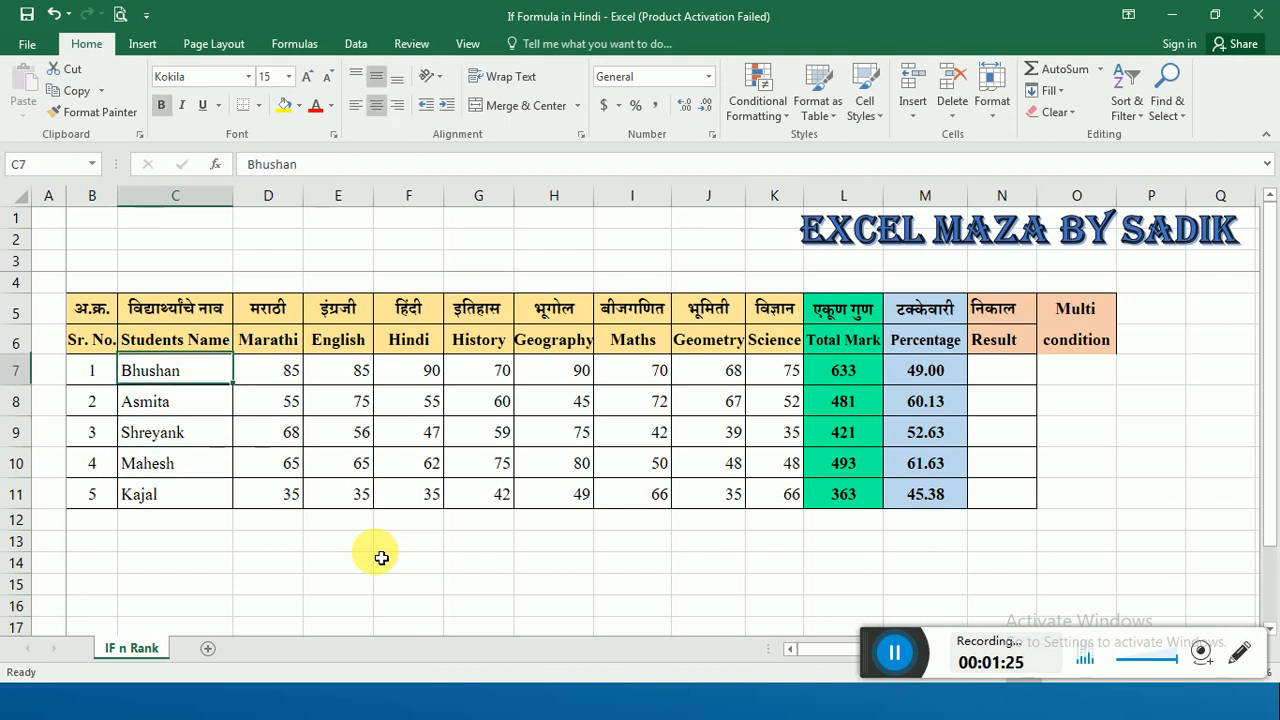
Step: Review the first student's subject marks from Marathi across to Geometry
key("Down")
key("Down")
key("Right")
key("Right")
key("Up")
key("Left")
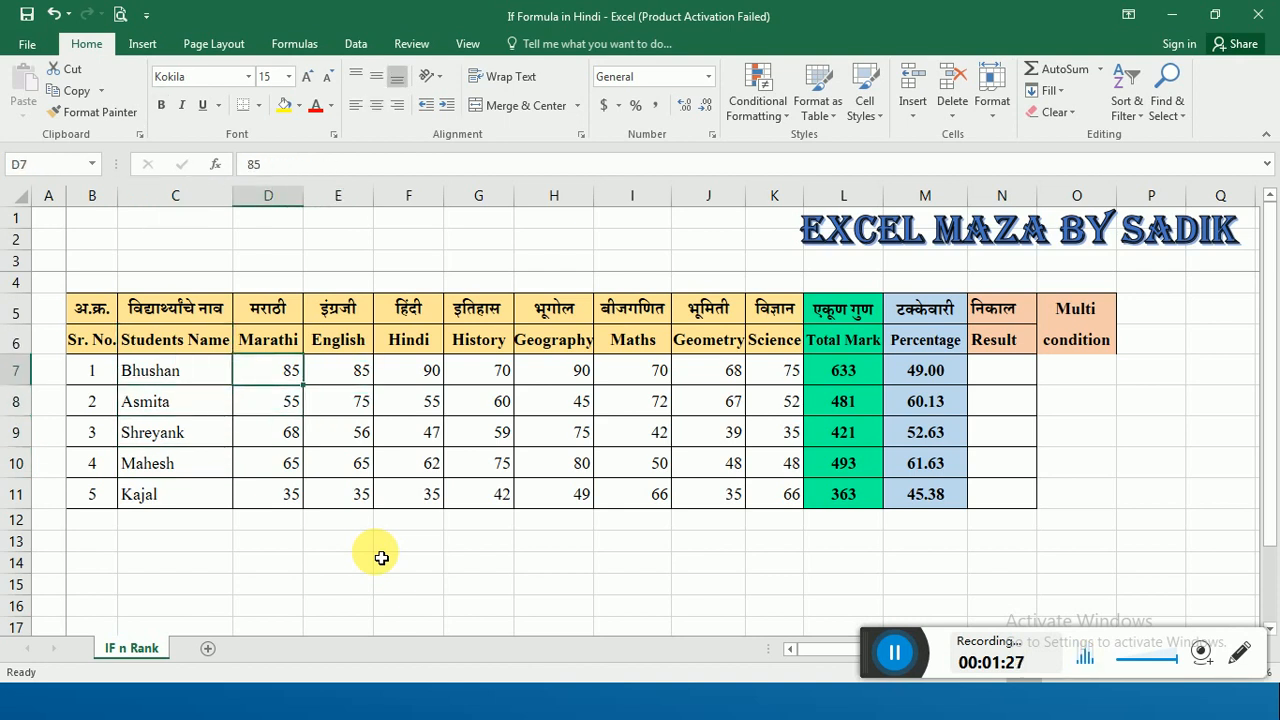
key("Right")
key("Right")
key("Right")
key("Right")
key("Right")
key("Right")
key("Right")
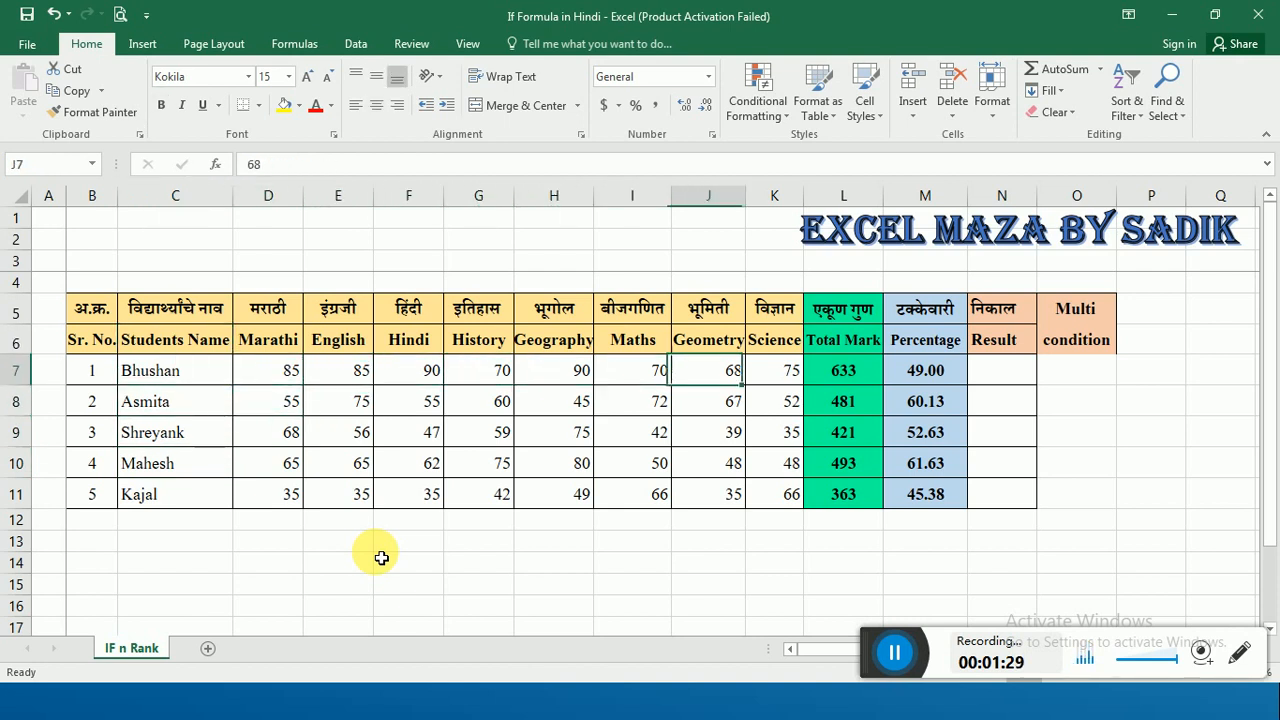
Step: Examine the Total Mark, Percentage and Result columns, including the percentage entries down to row 10
key("Up")
key("Right")
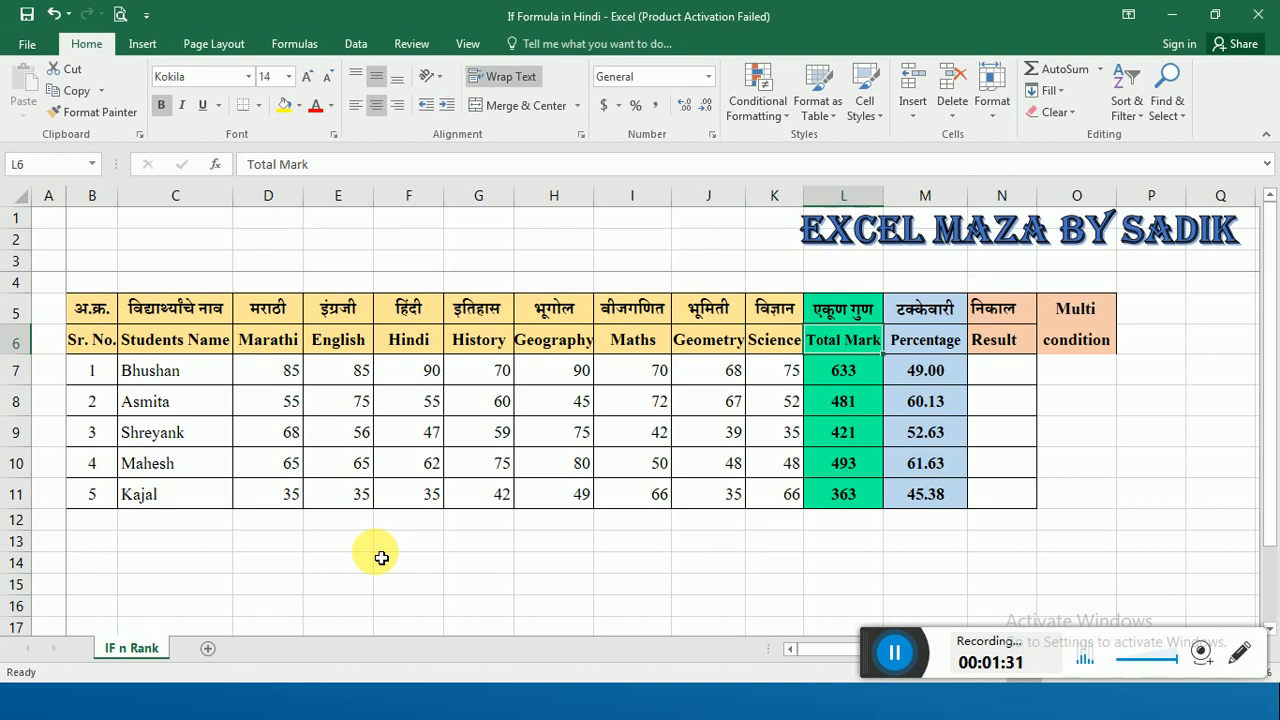
key("Down")
key("Down")
key("Up")
key("Up")
key("Down")
key("Right")
key("Right")
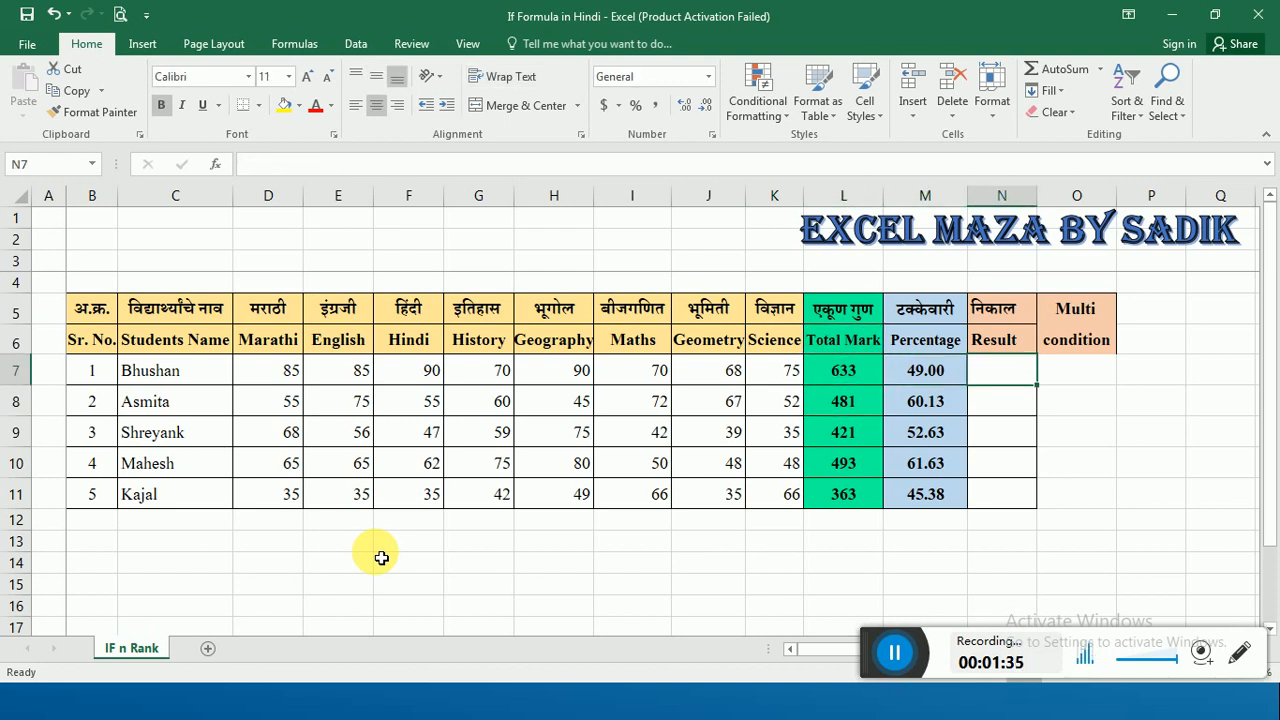
key("Right")
key("Left")
key("Left")
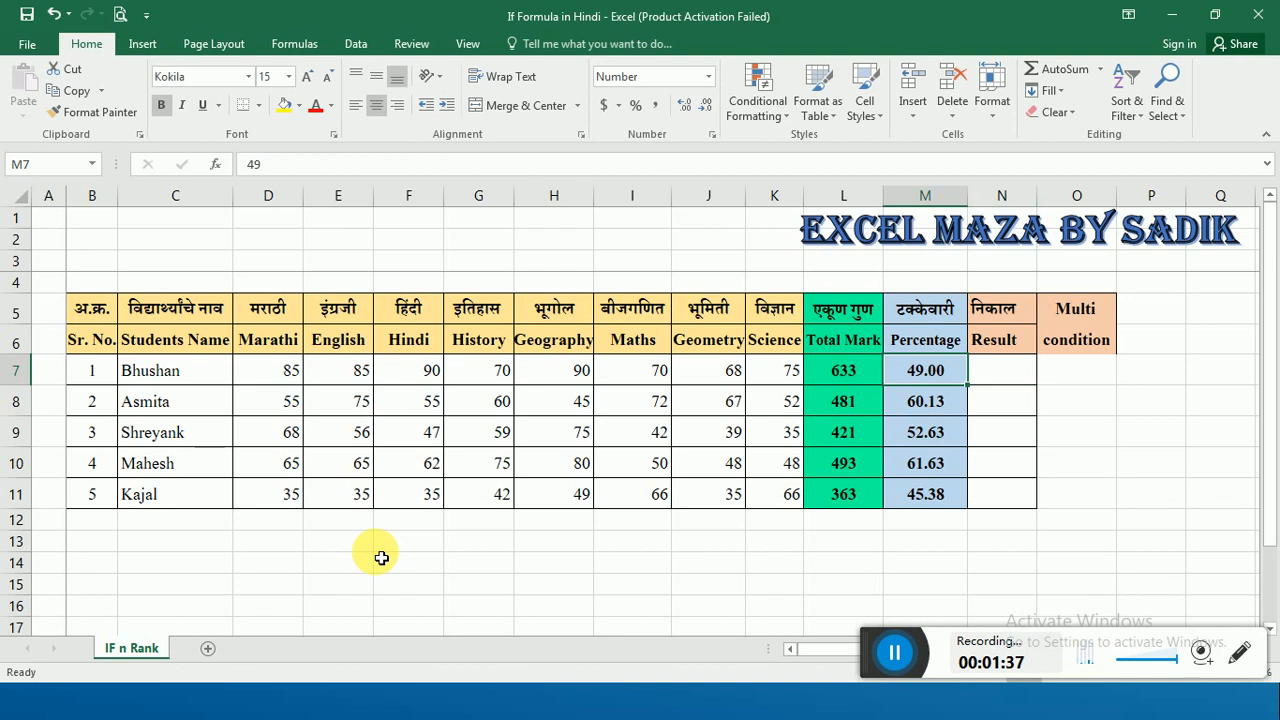
key("Down")
key("Down")
key("Down")
key("Down")
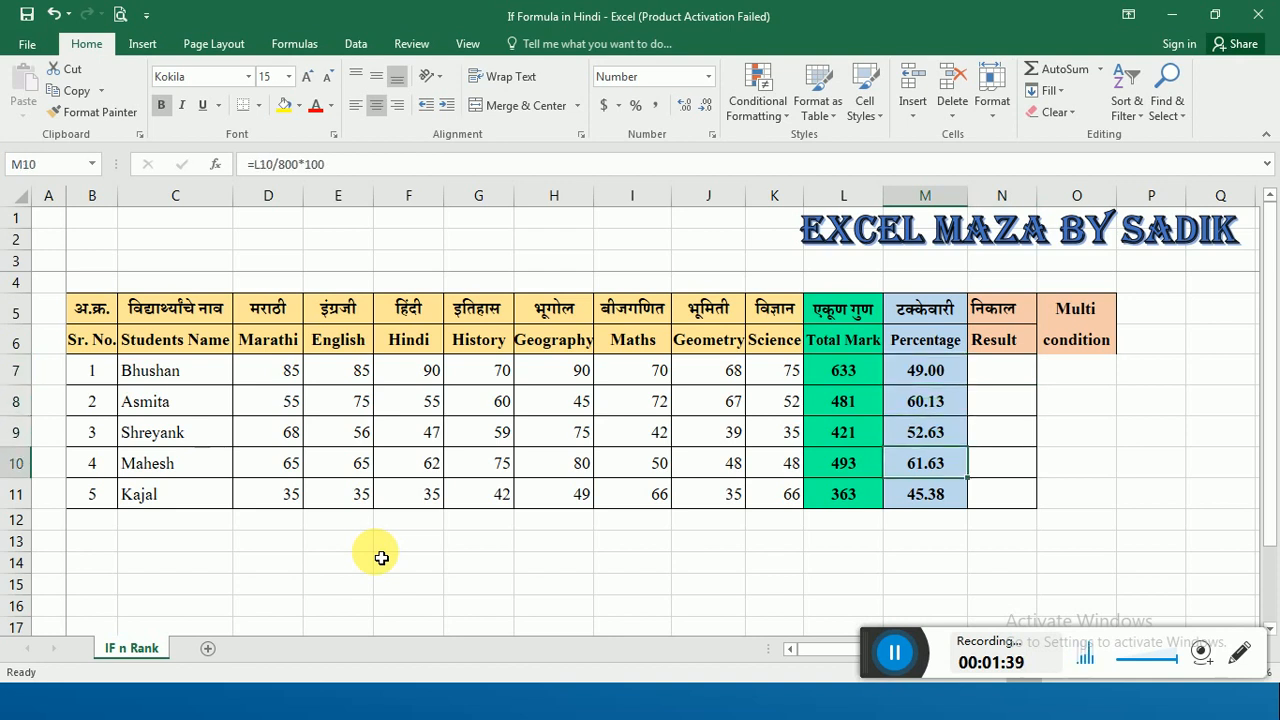
key("Up")
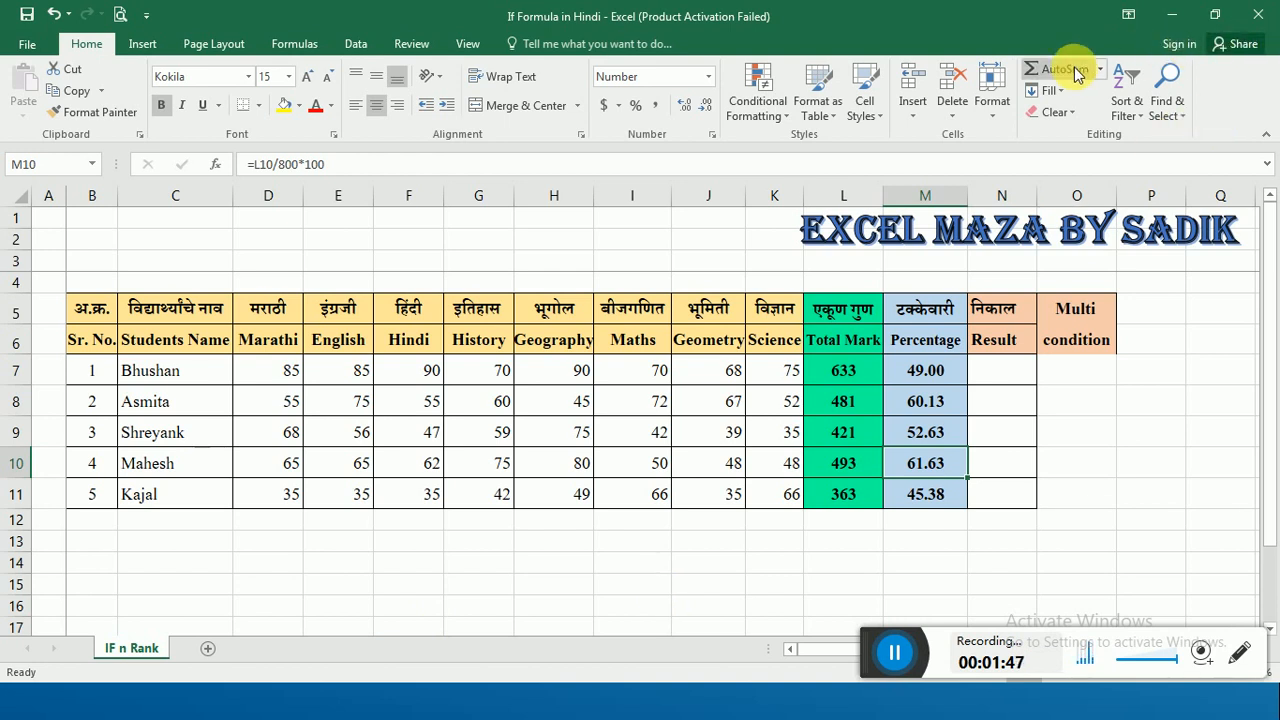
Step: Review the student names, total marks, percentages and the Multi condition header, ending on the first Result cell, N7
left_click(1025, 446)
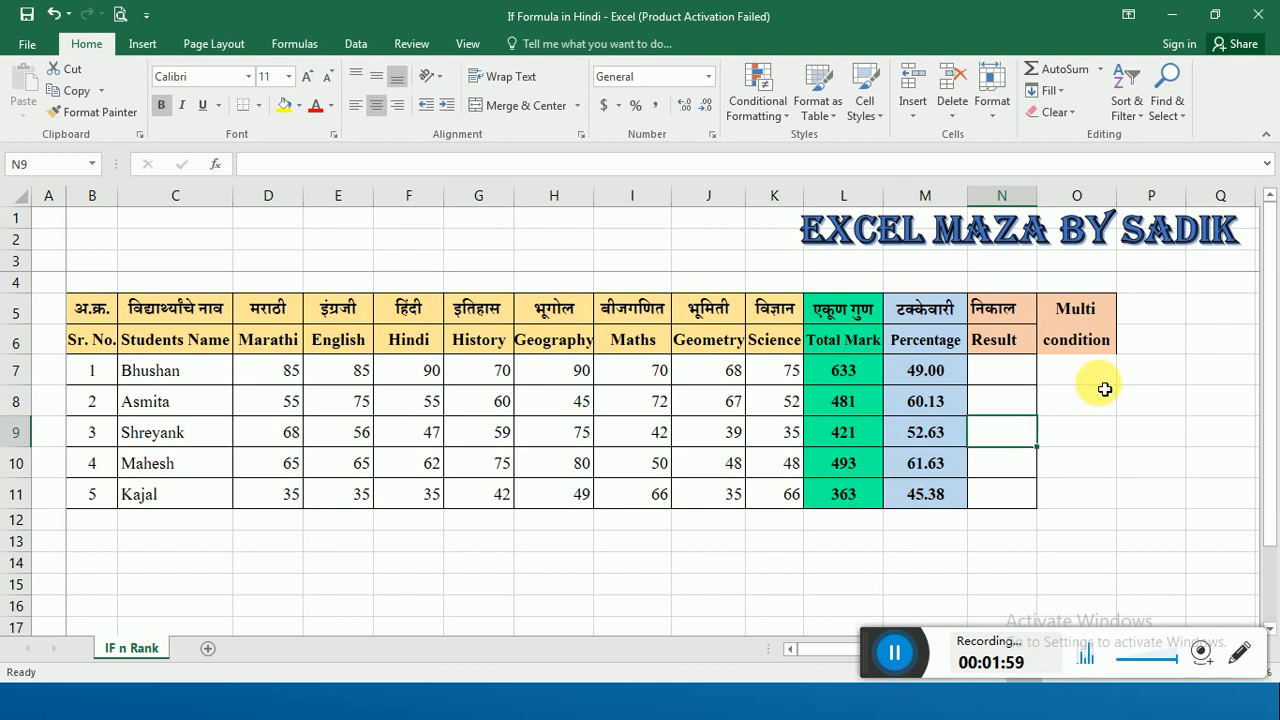
left_click(1023, 370)
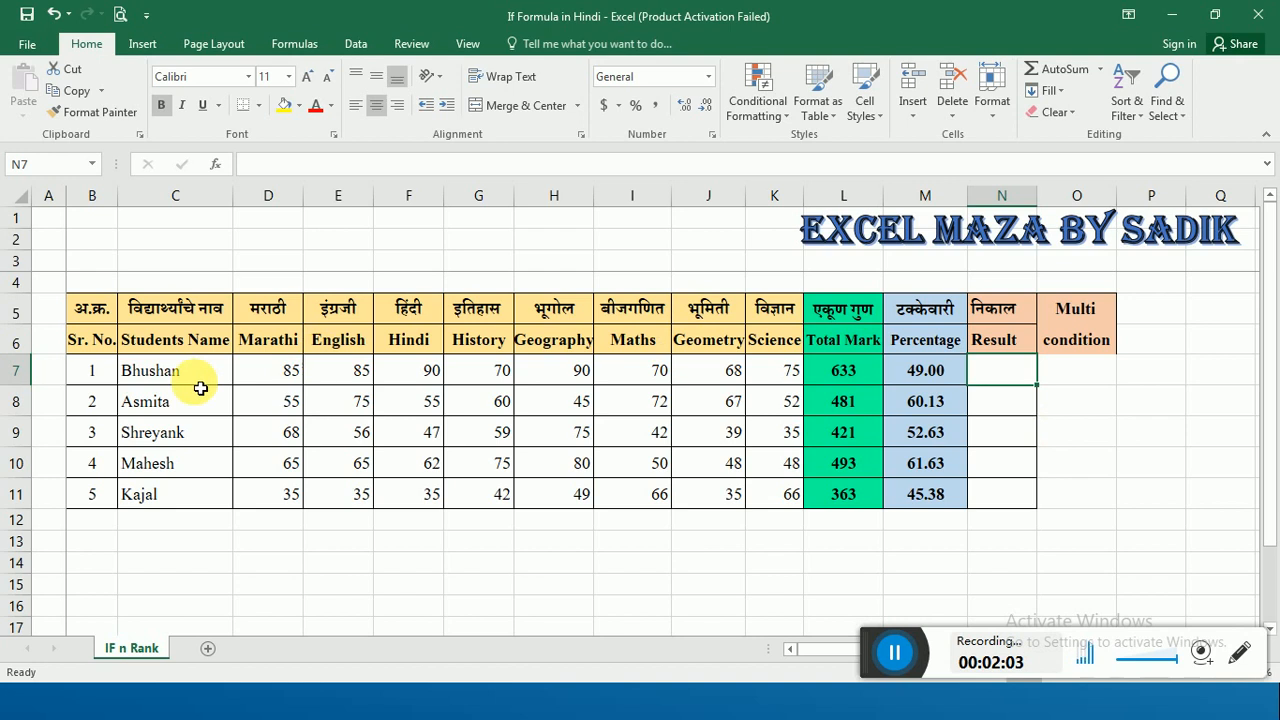
left_click_drag(200, 384, 189, 500)
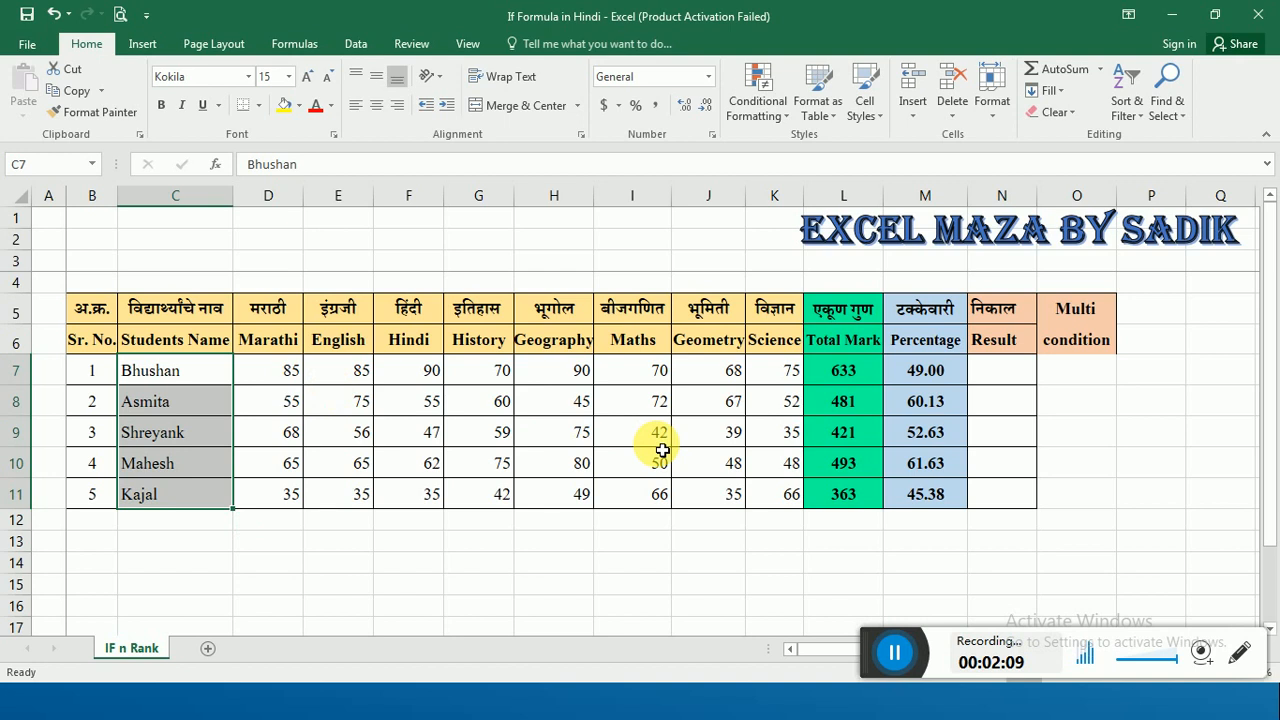
left_click_drag(862, 371, 855, 497)
left_click_drag(958, 372, 943, 509)
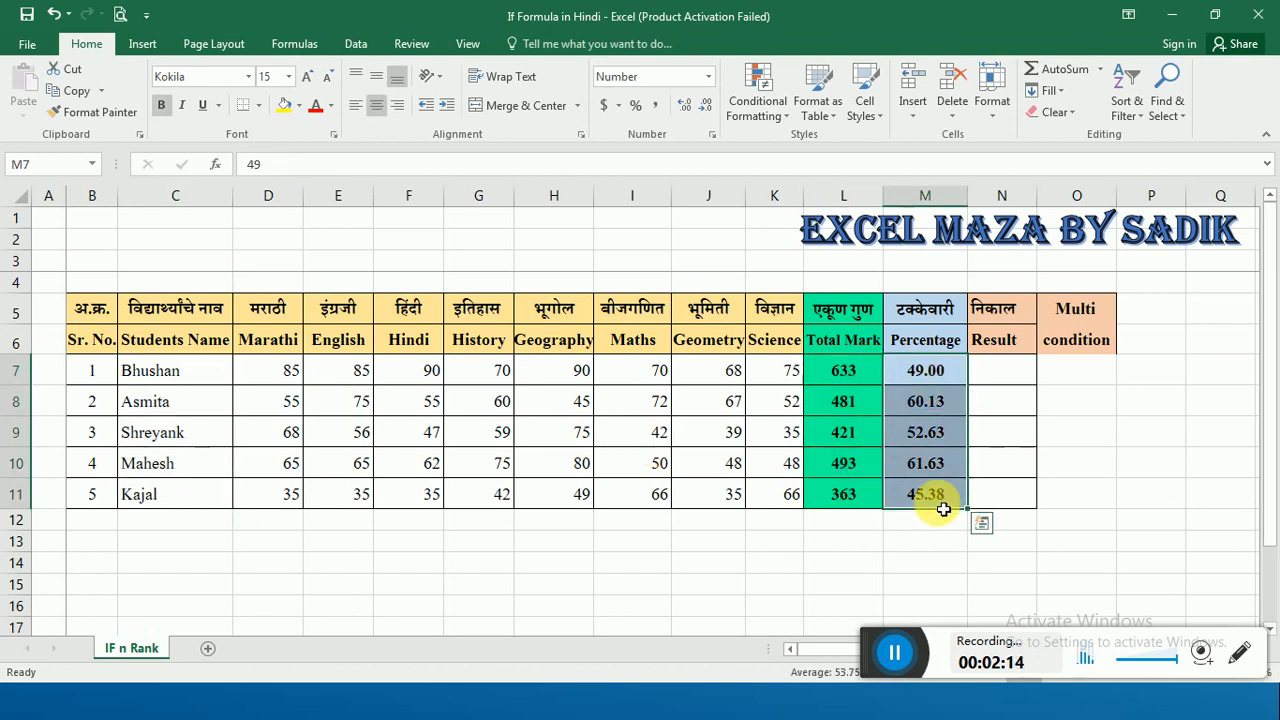
left_click(940, 372)
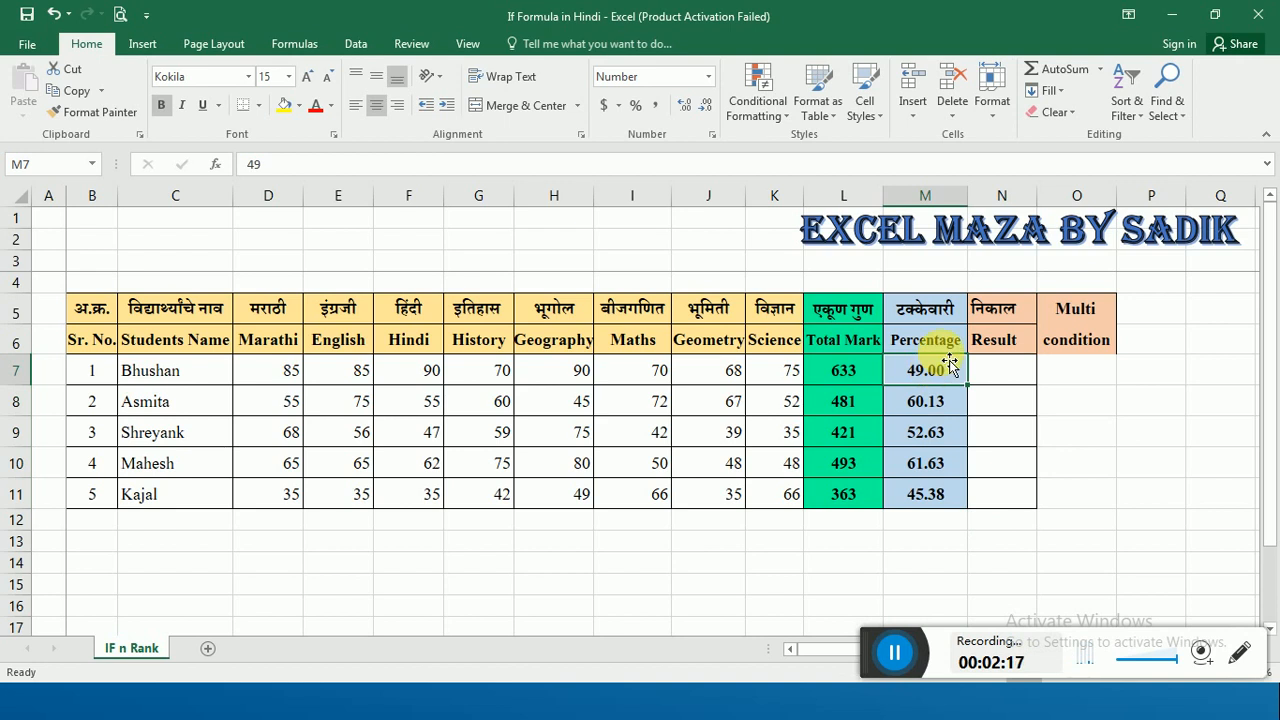
left_click(1006, 376)
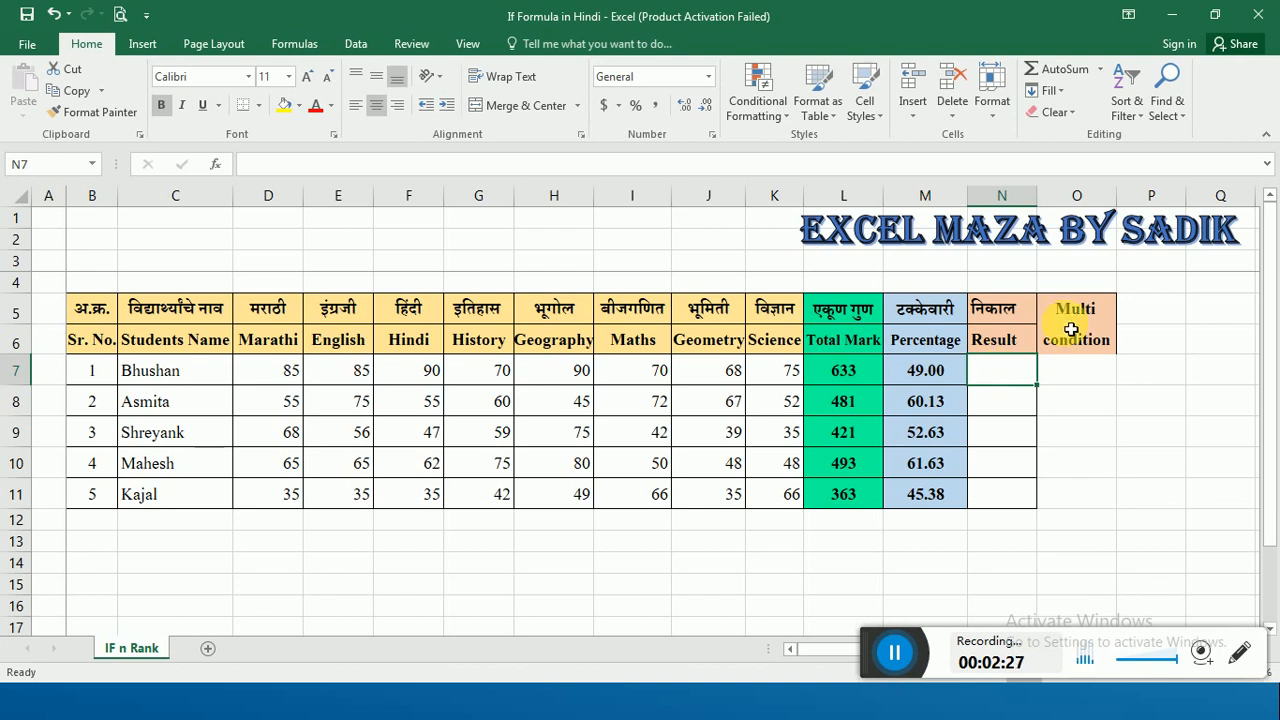
left_click(1106, 313)
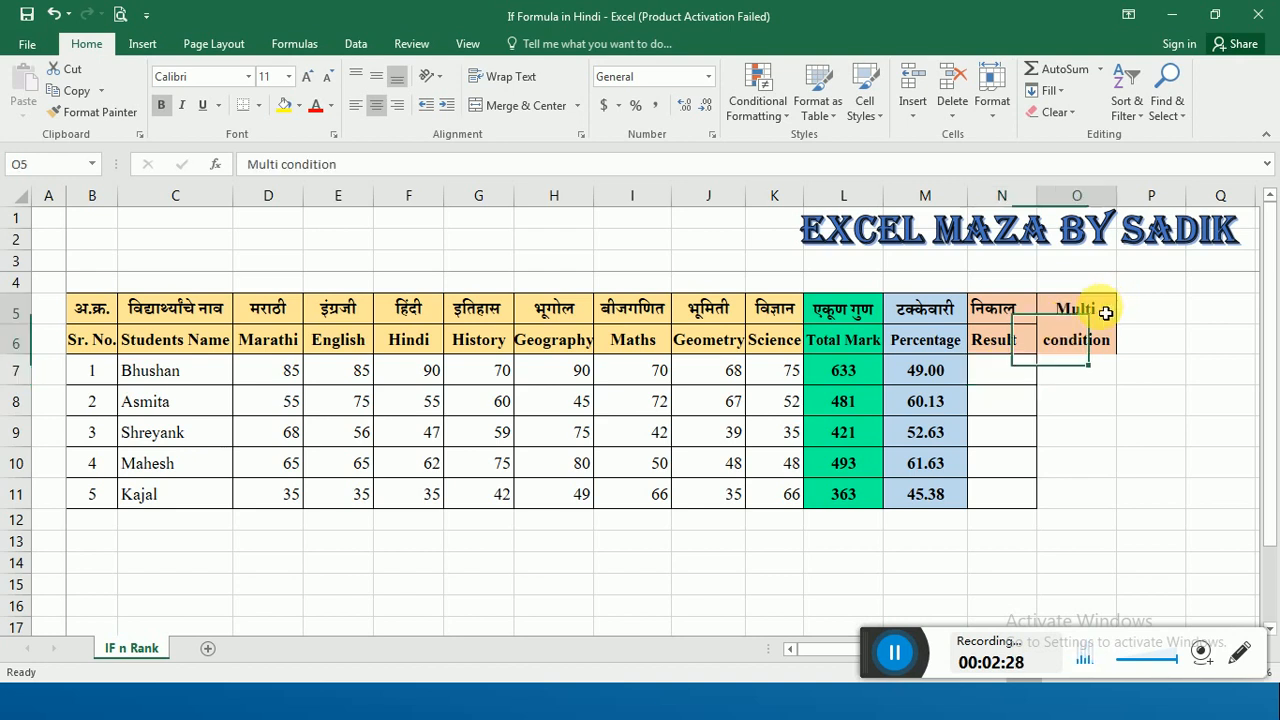
left_click(1008, 380)
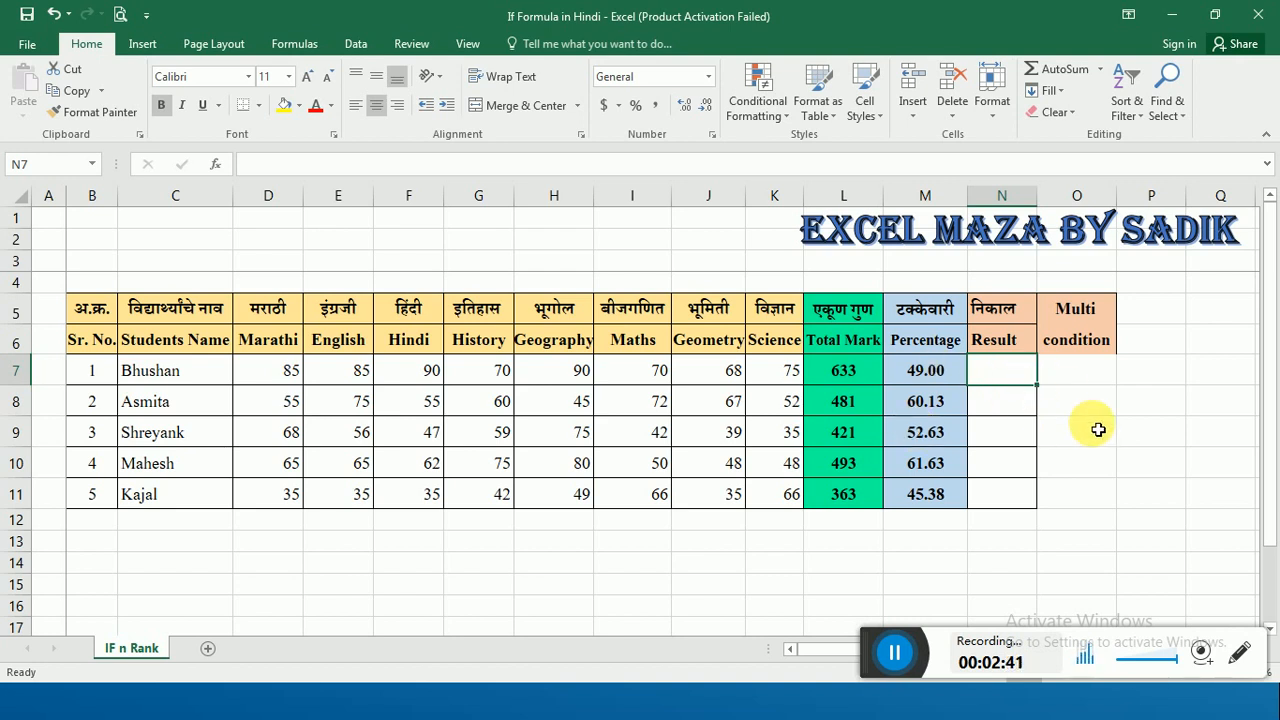
type("=")
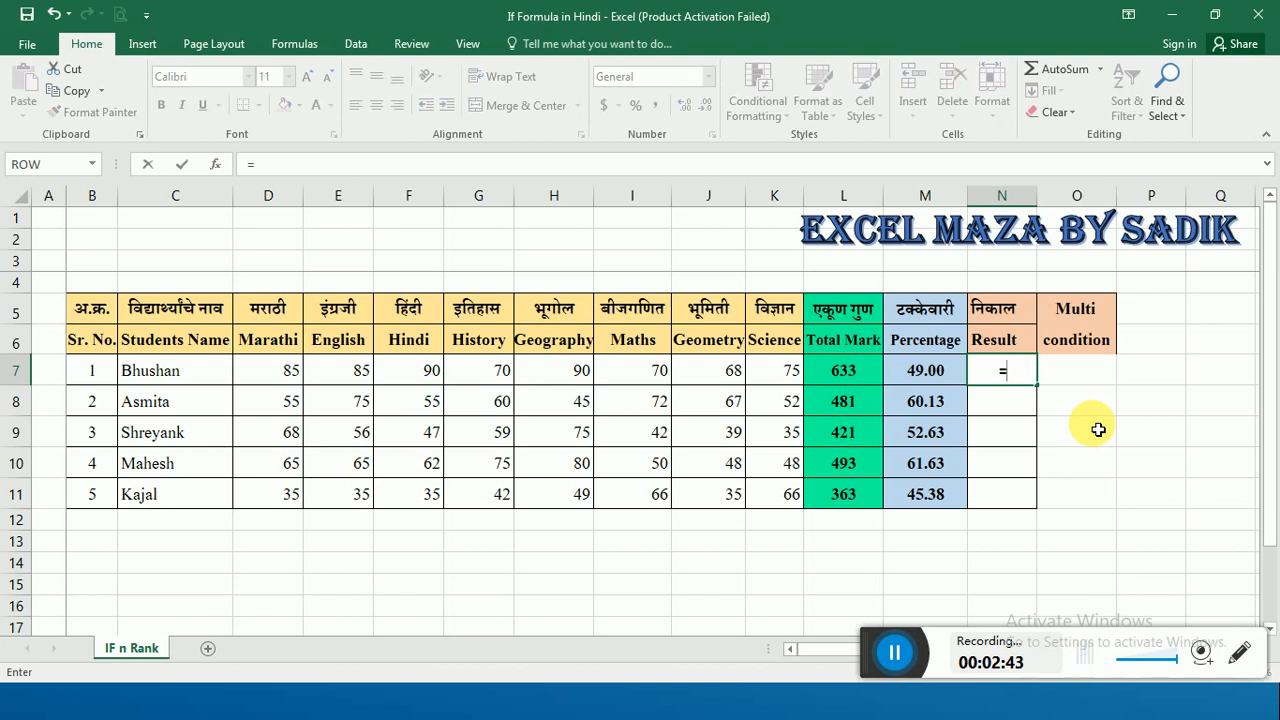
type("+")
key("BackSpace")
type("if")
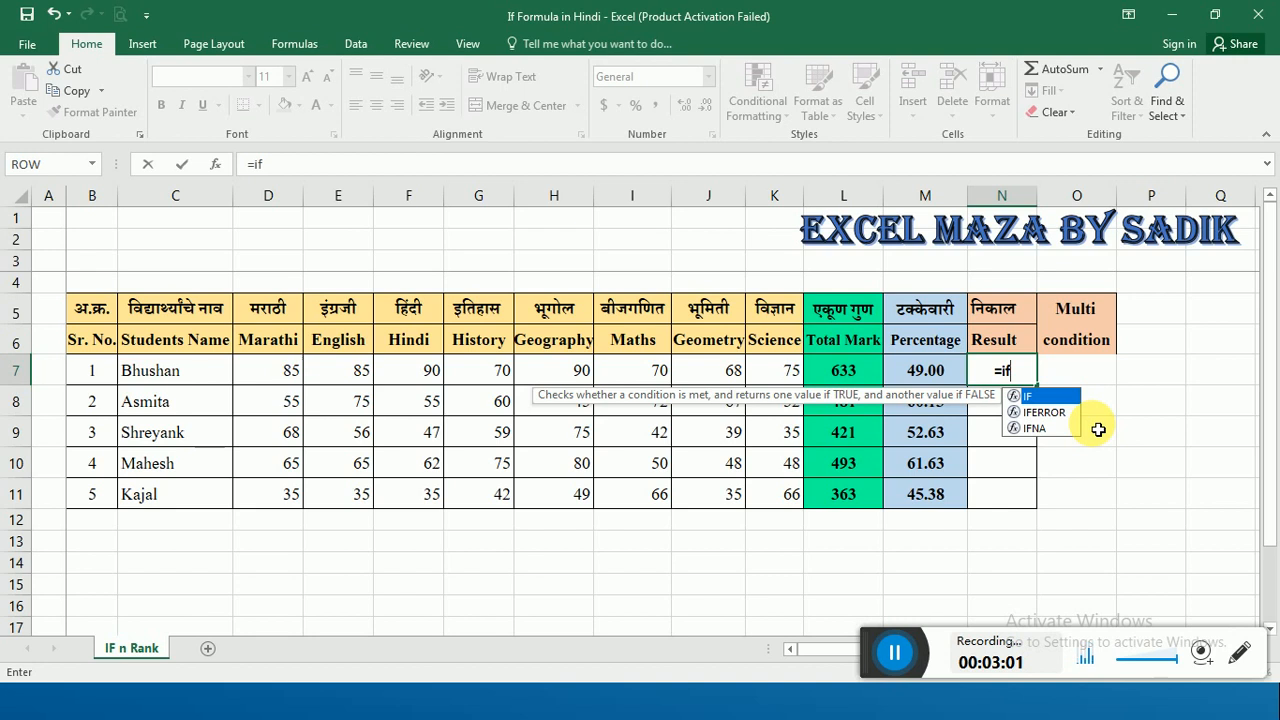
double_click(1043, 397)
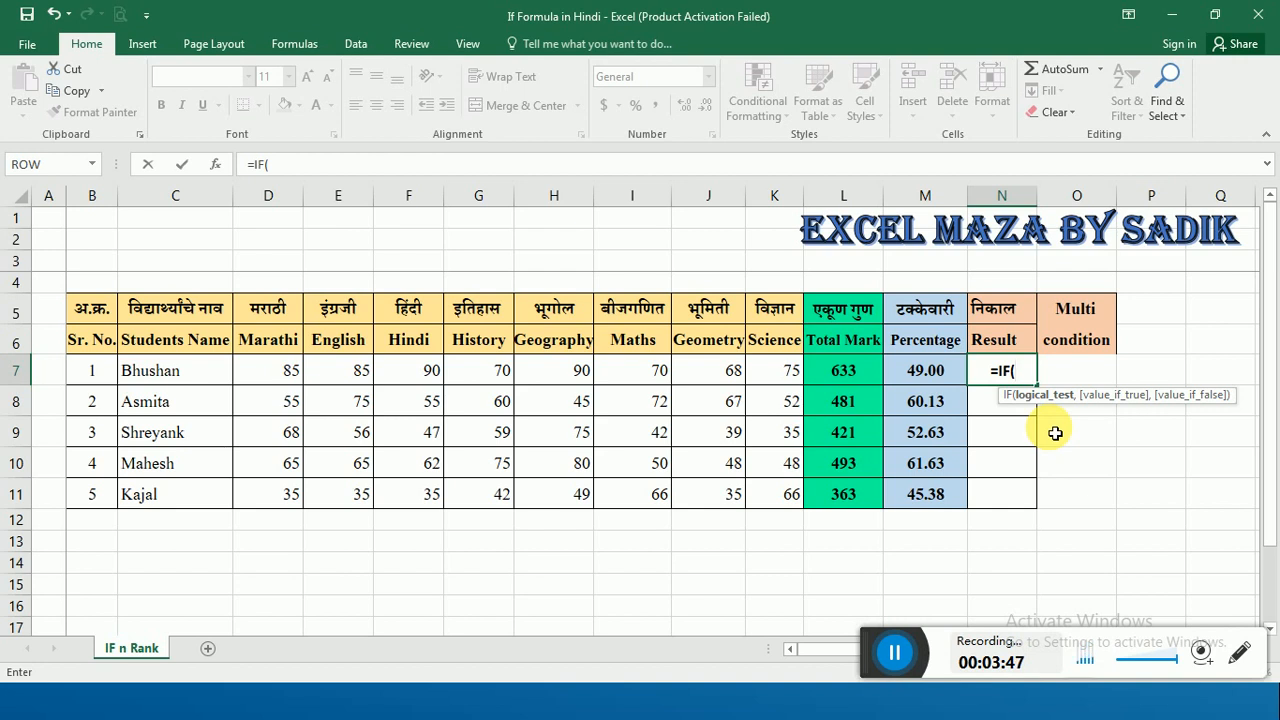
left_click(914, 379)
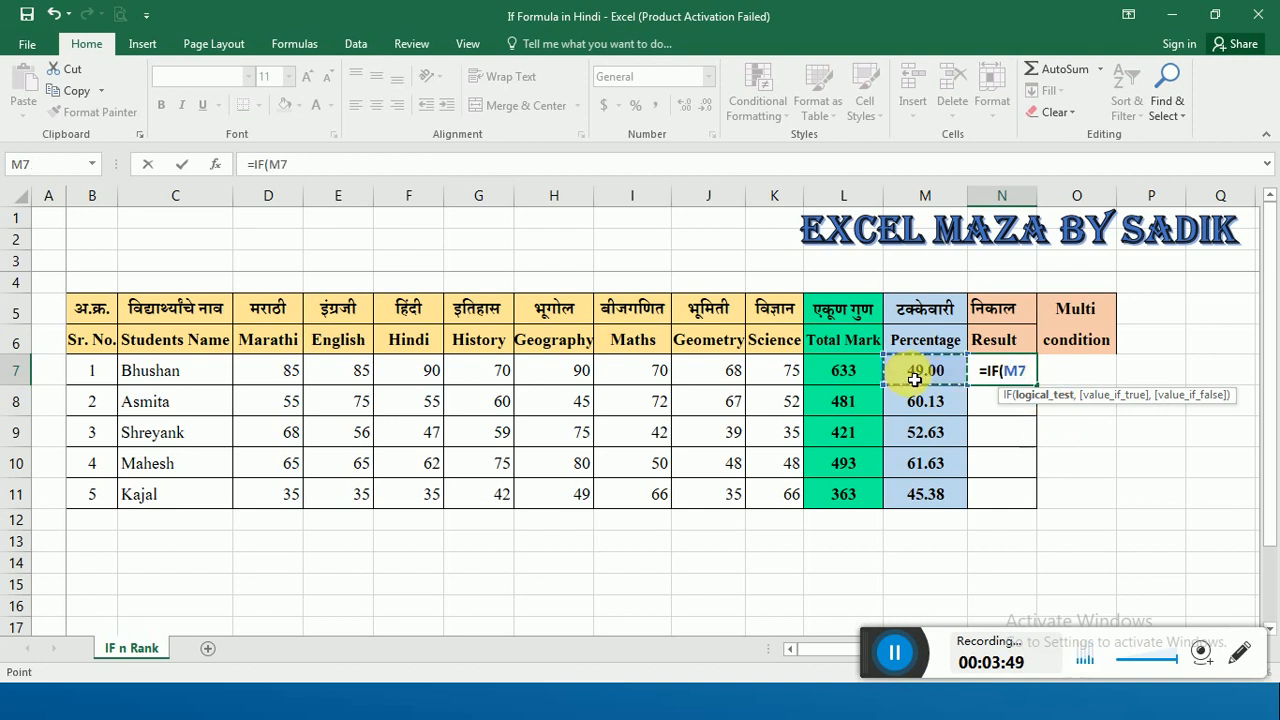
key("Escape")
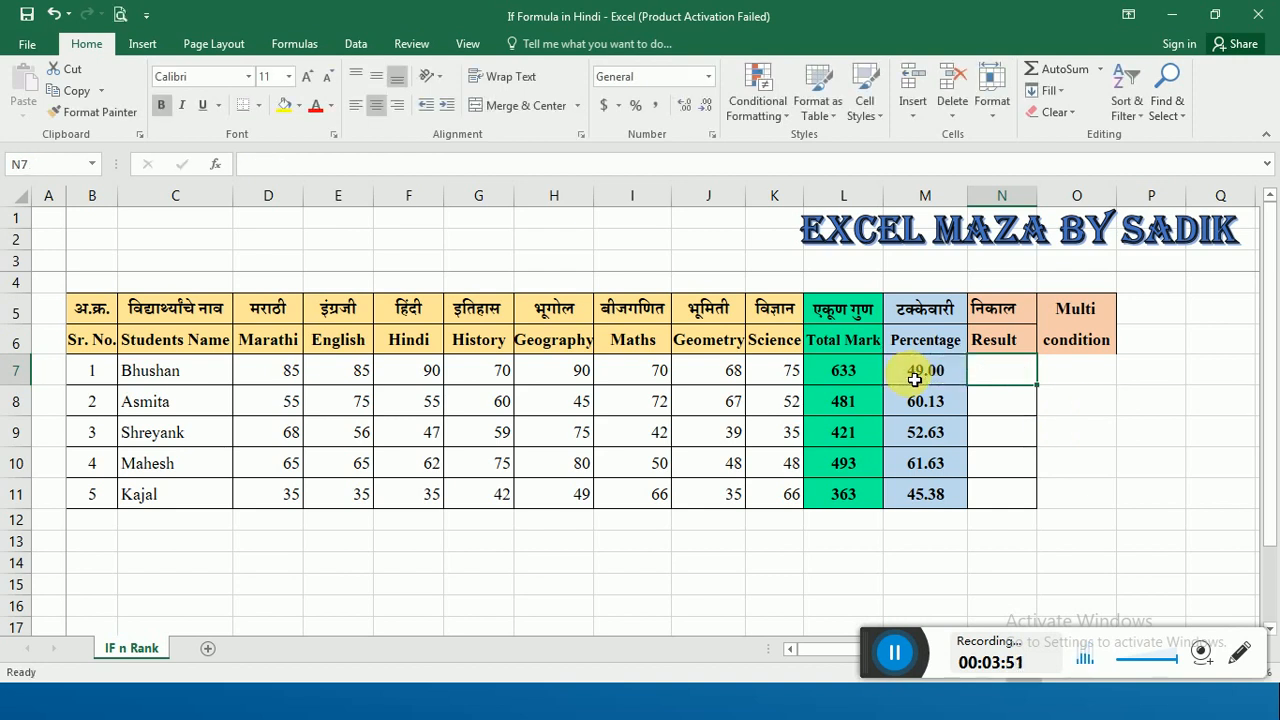
Step: Begin an IF formula in Result cell N7 with the logical test M7>50
type("=")
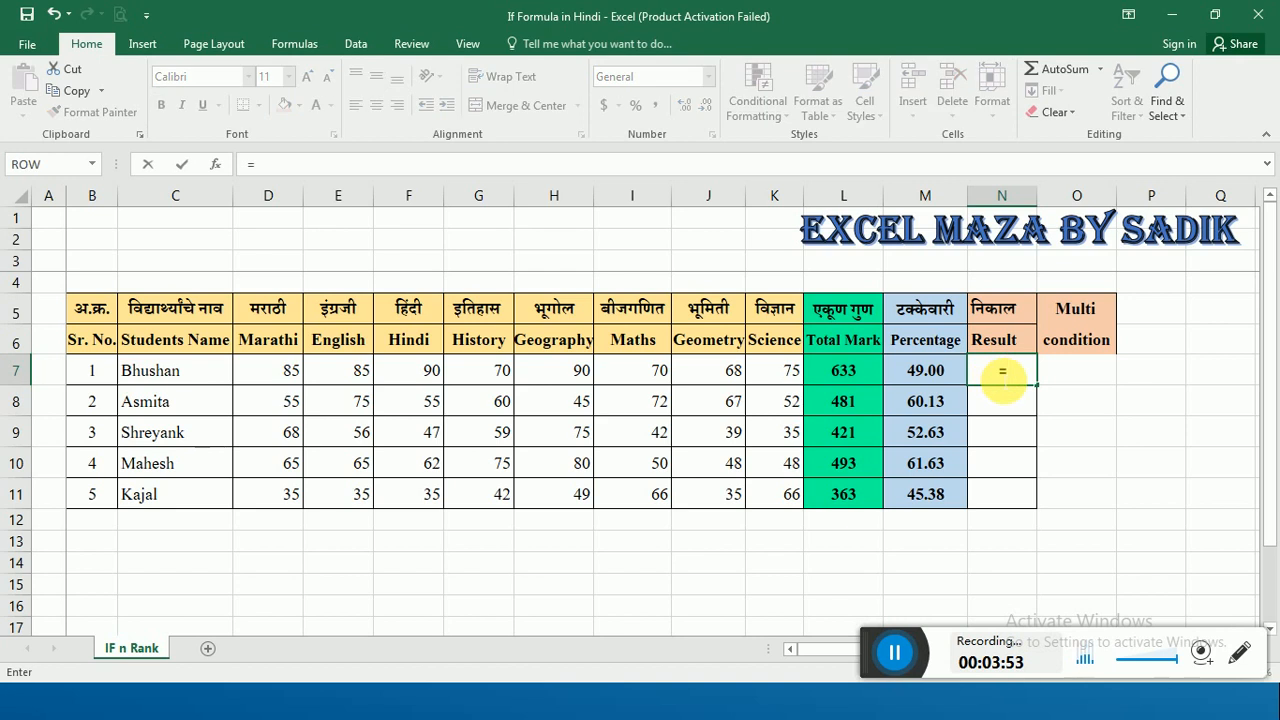
type("if(")
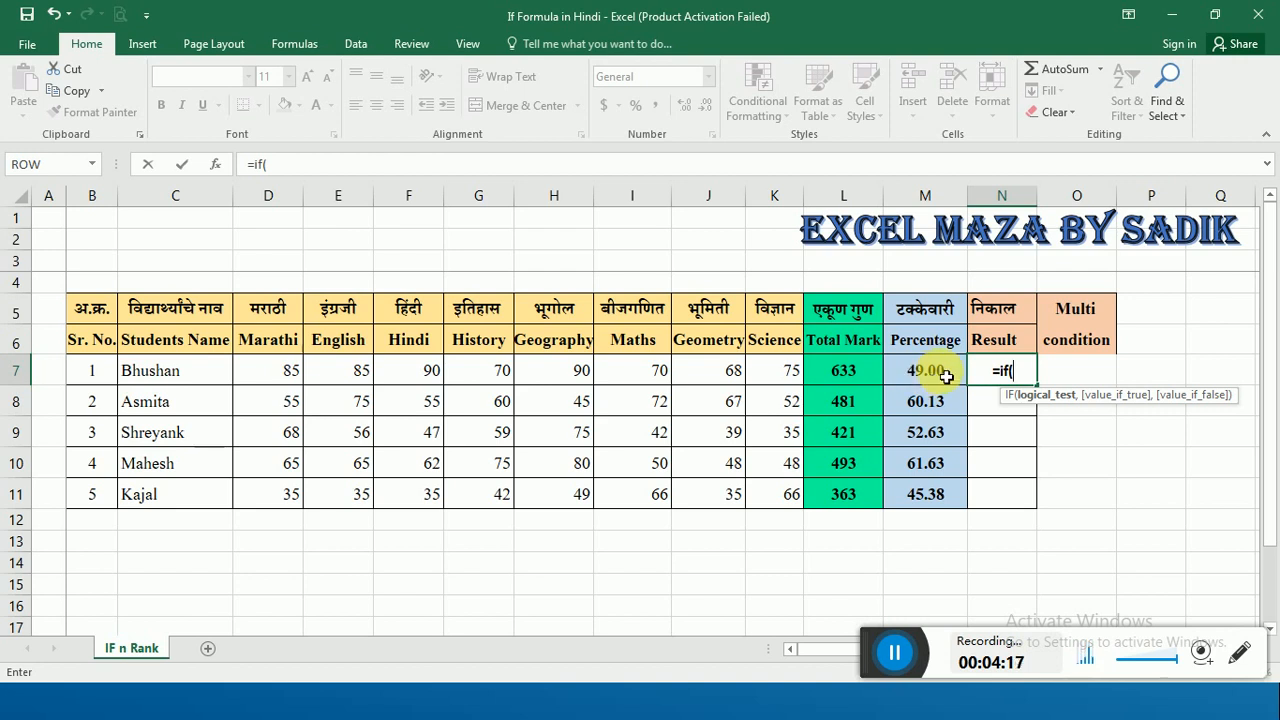
left_click(946, 375)
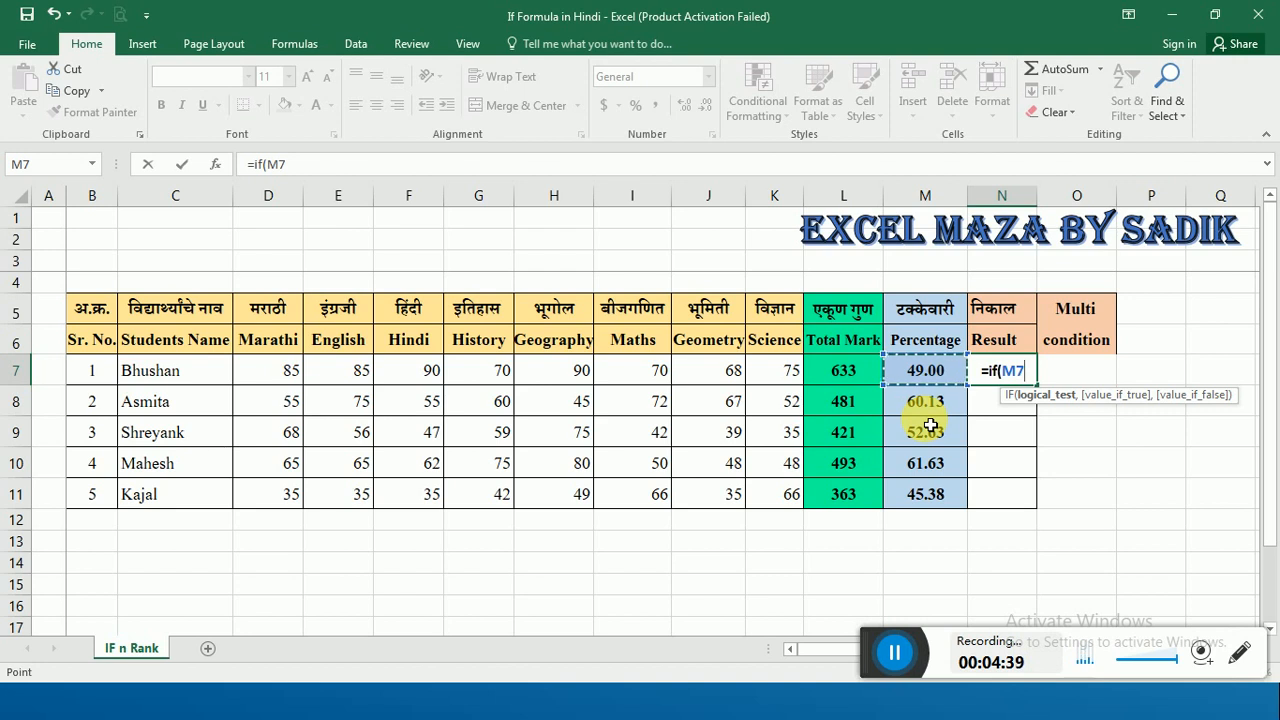
type(">")
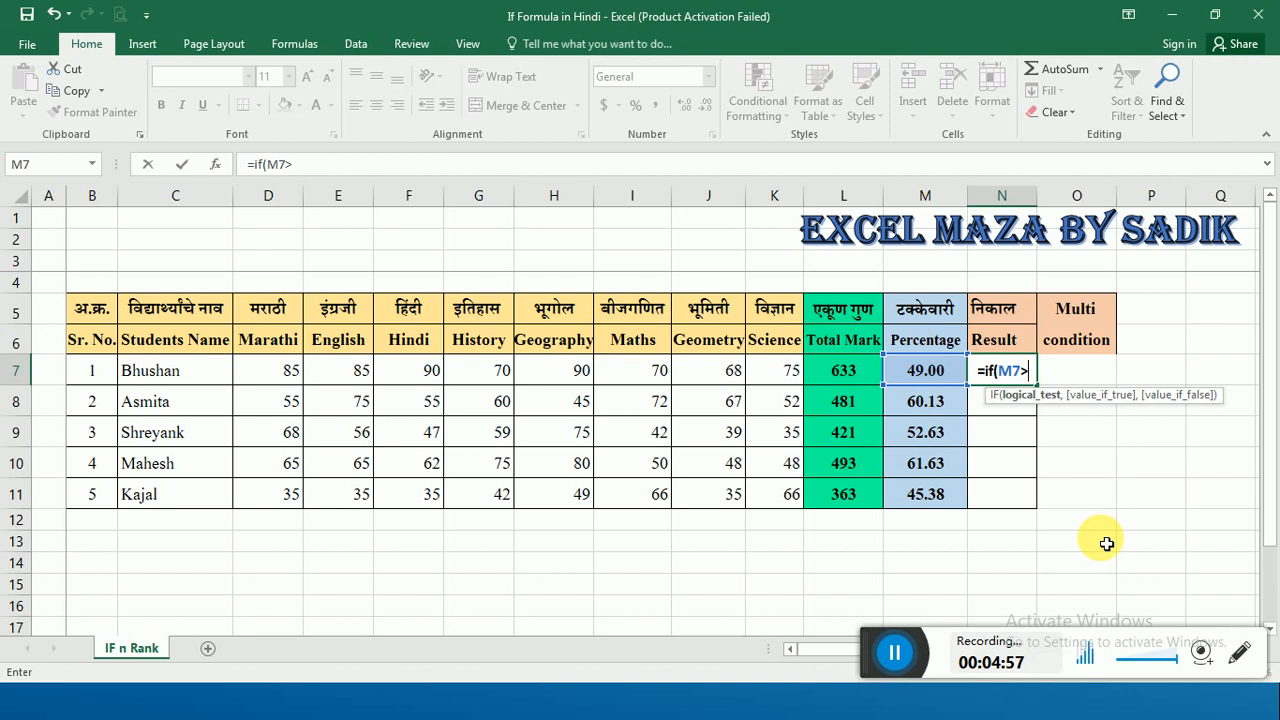
type("5")
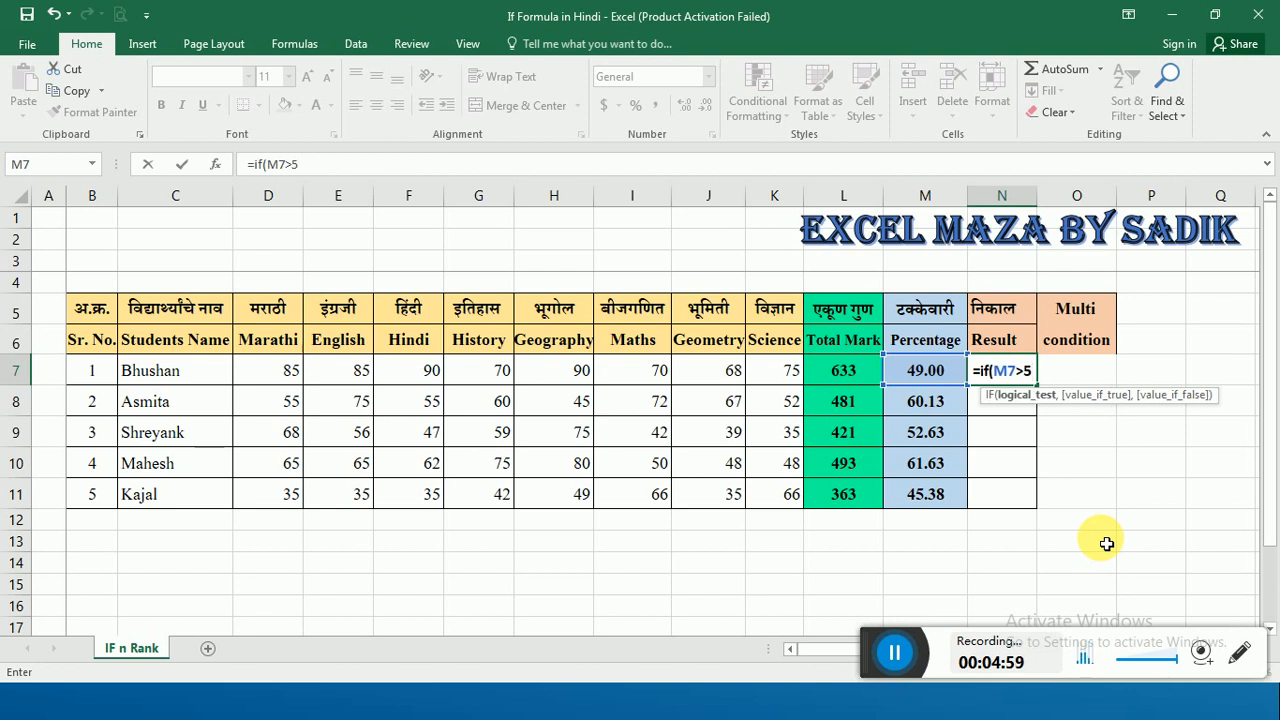
key("BackSpace")
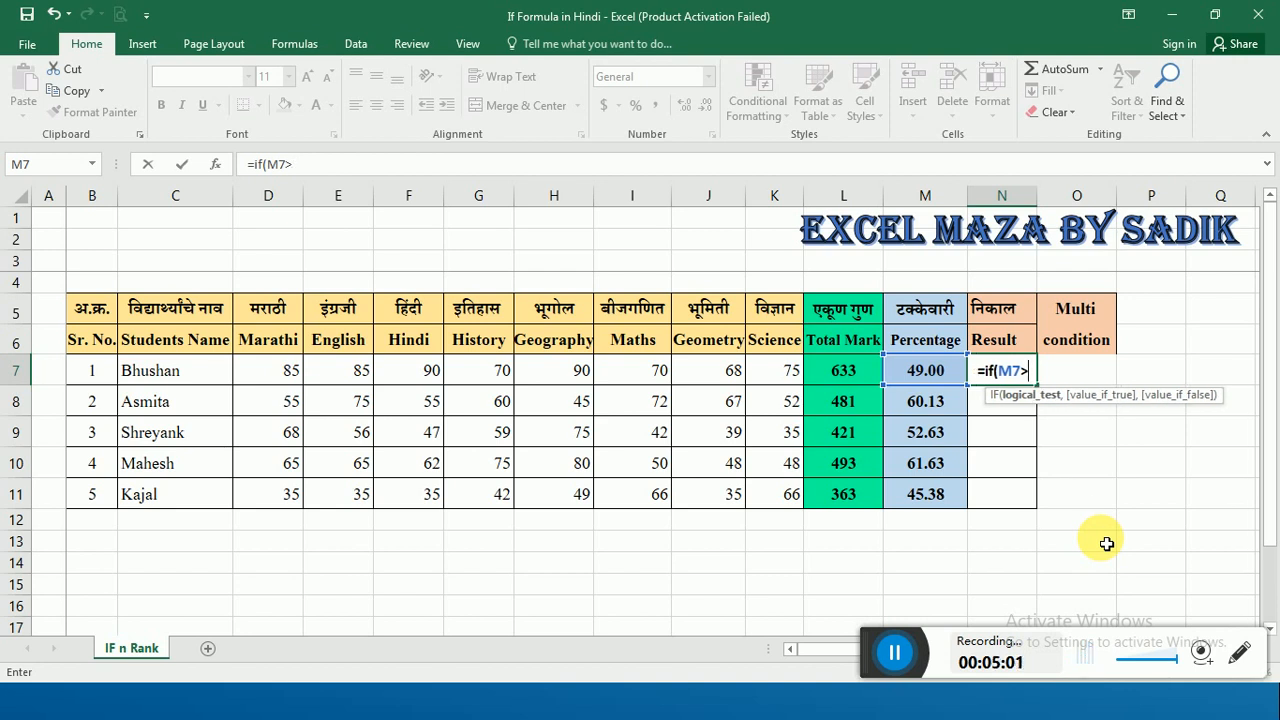
type("50")
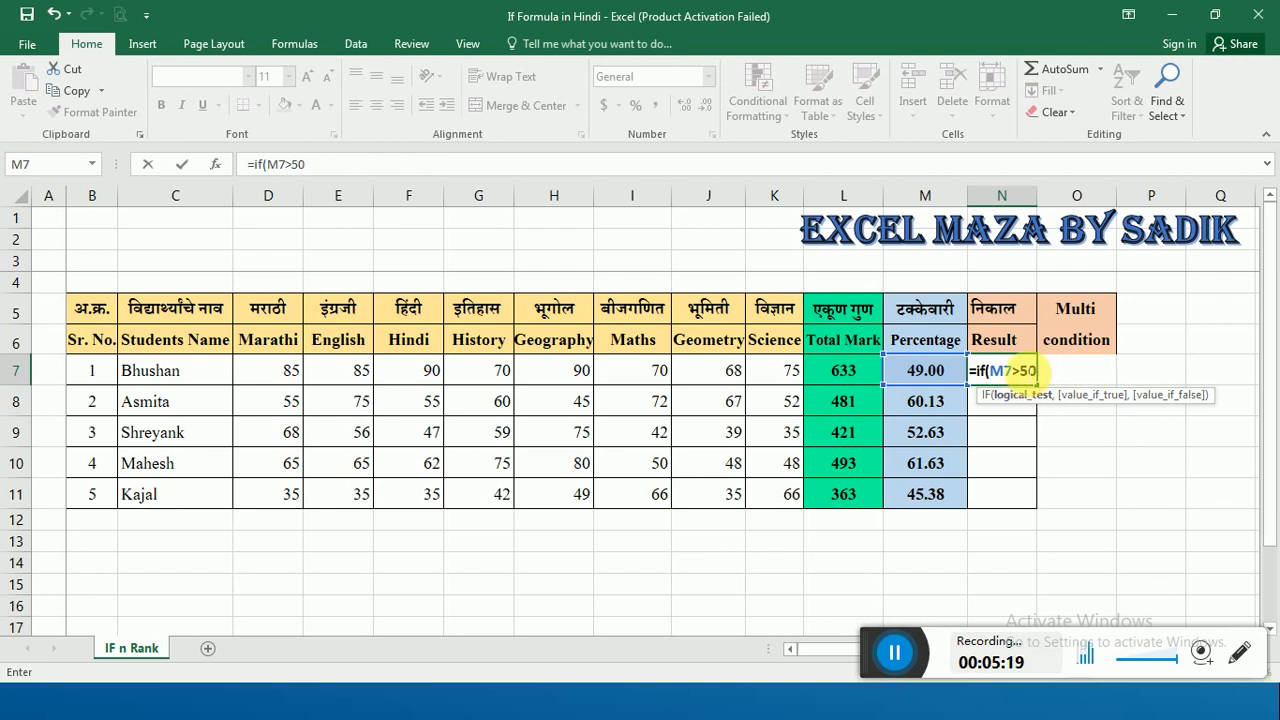
Step: Change the comparison operator in N7's logical test to less than, so it reads M7<50
left_click(1019, 370)
key("BackSpace")
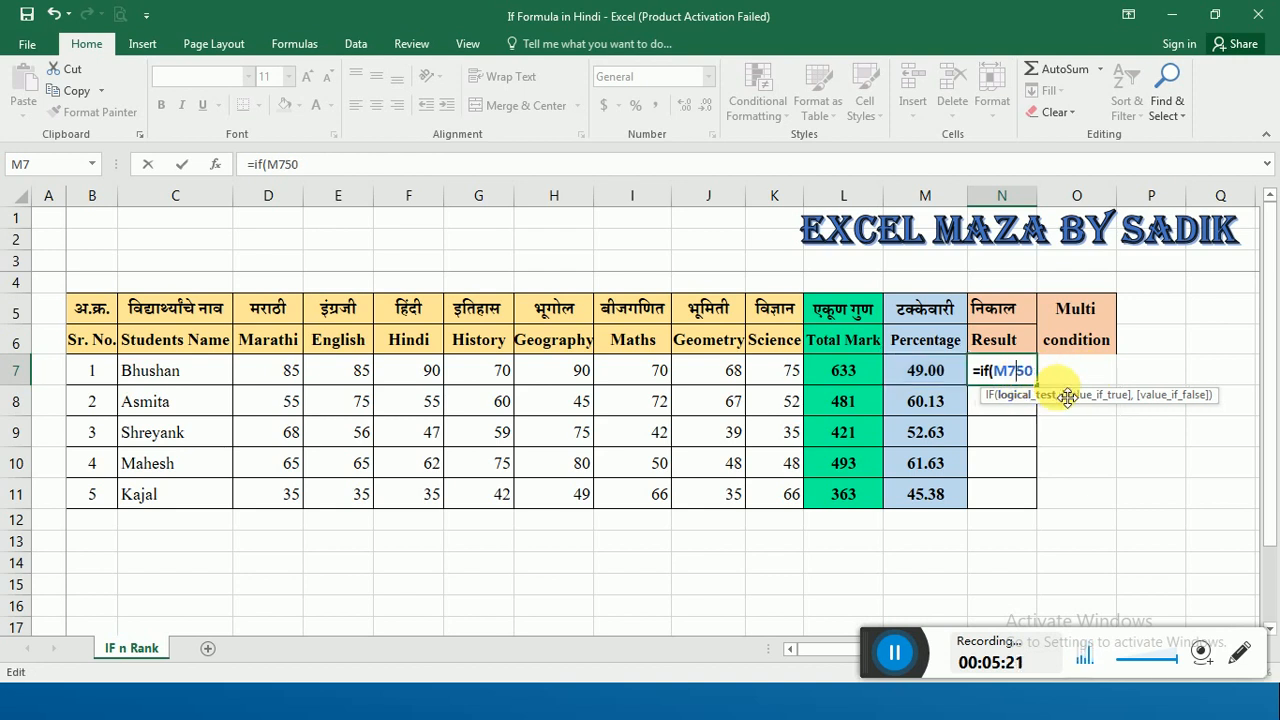
type("<")
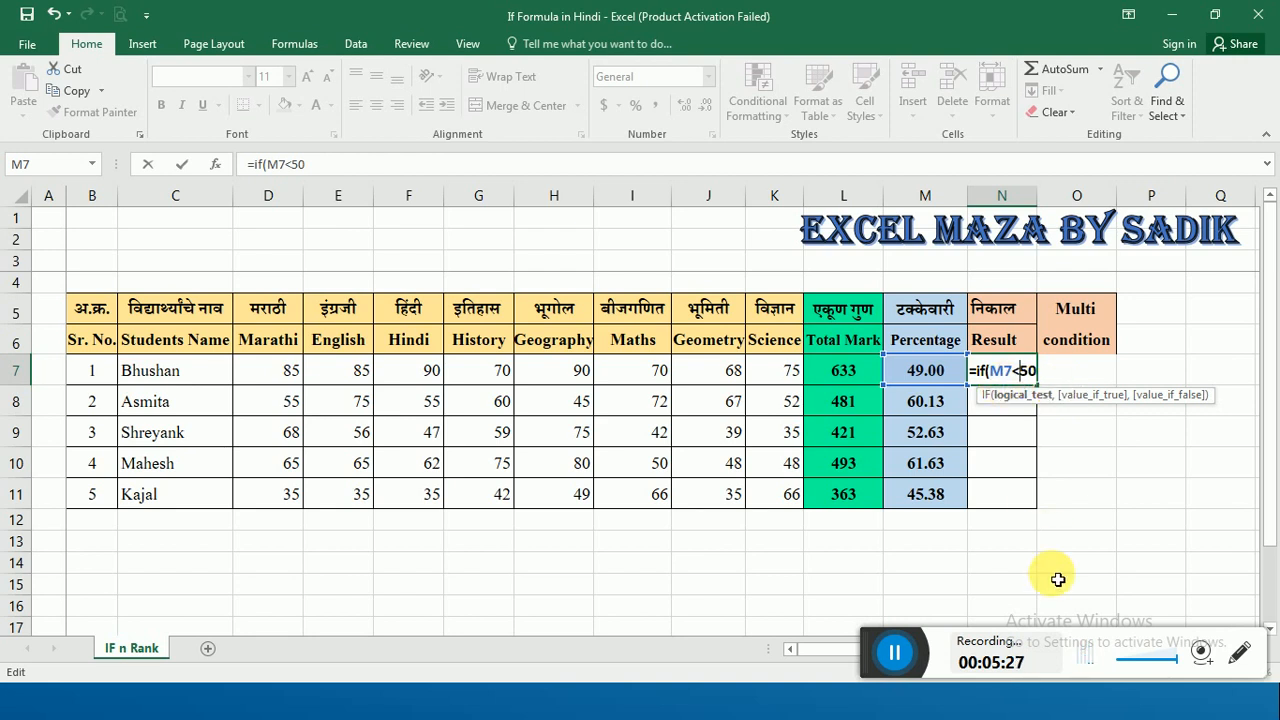
Step: Change N7's logical test to M7>=50 and continue to the formula's value-if-true argument
key("BackSpace")
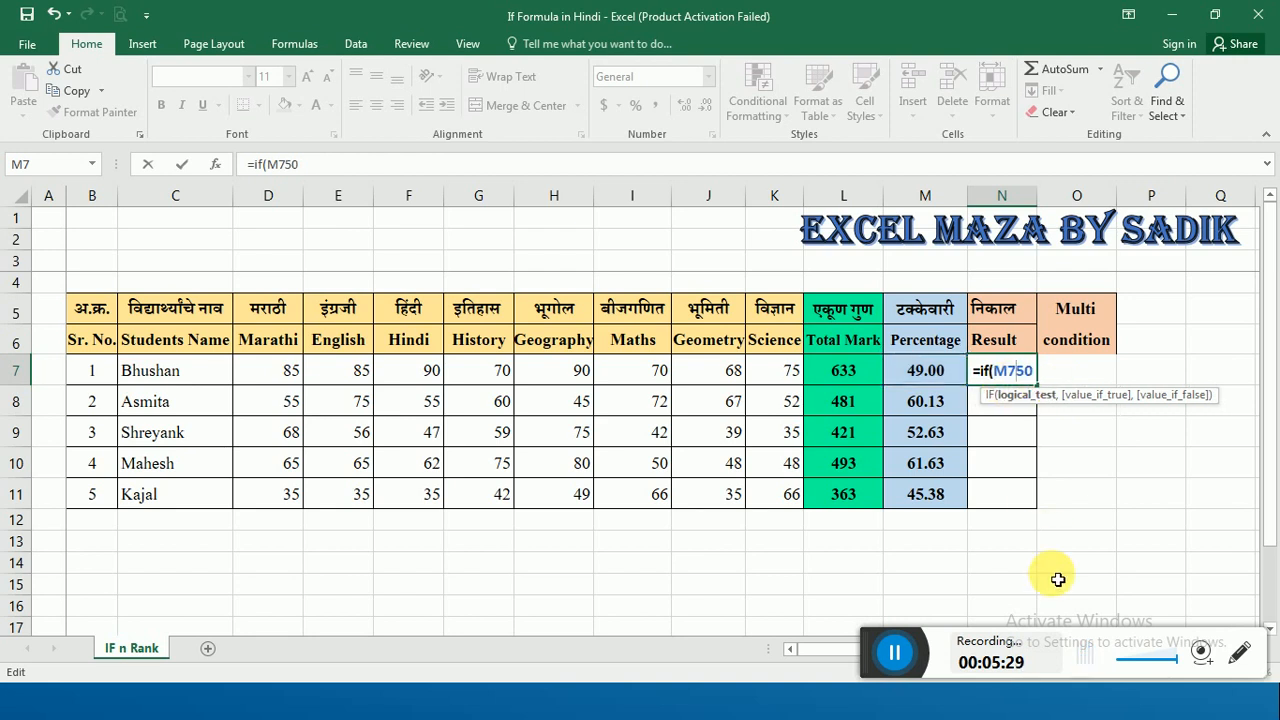
type(">")
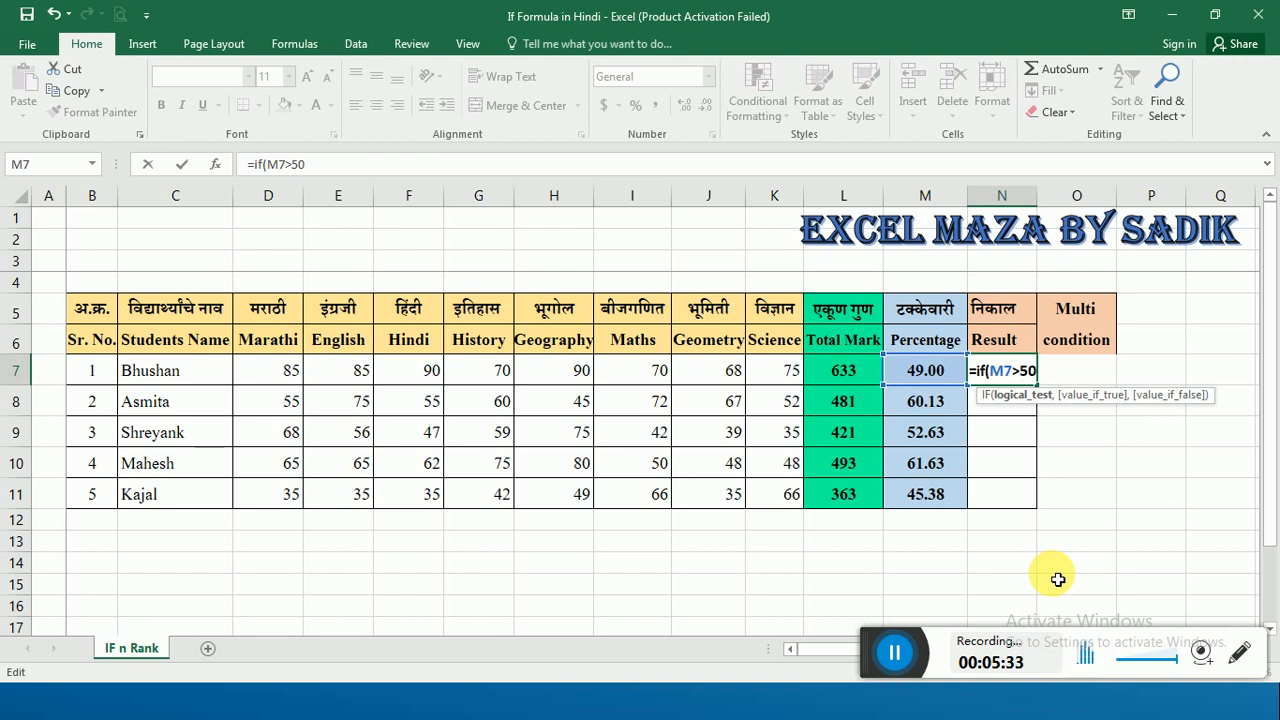
type("=")
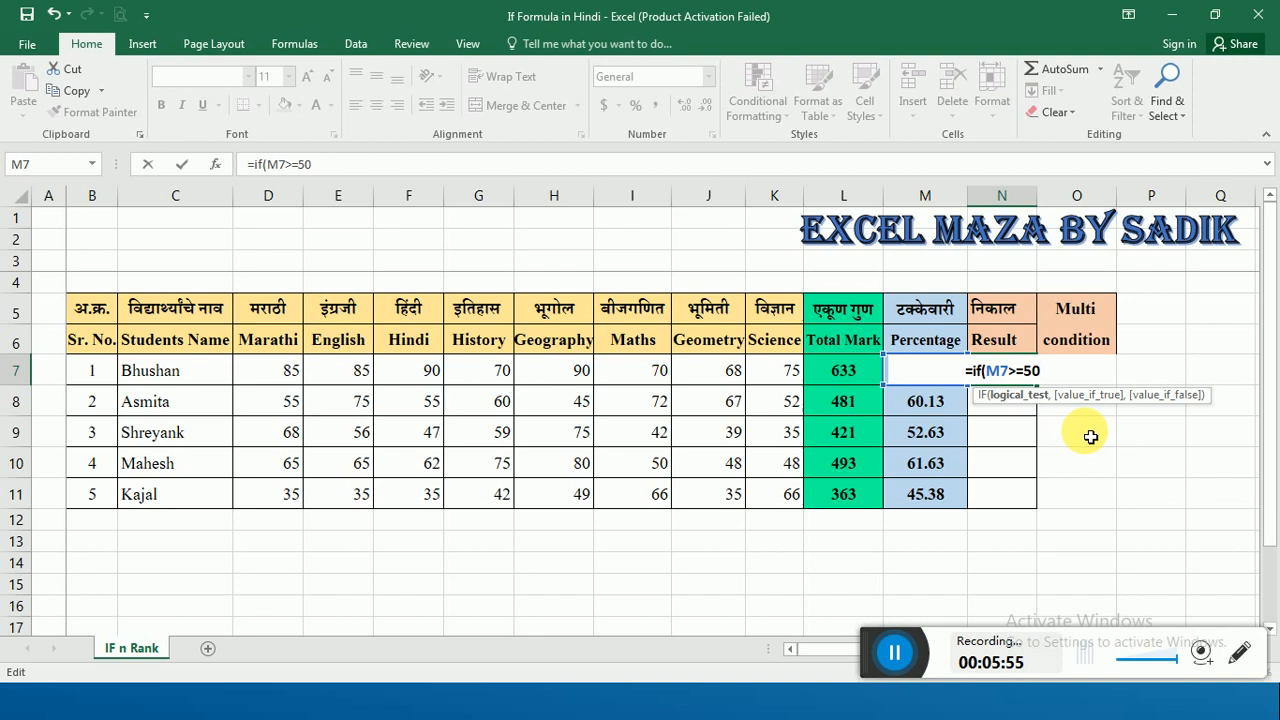
type(",")
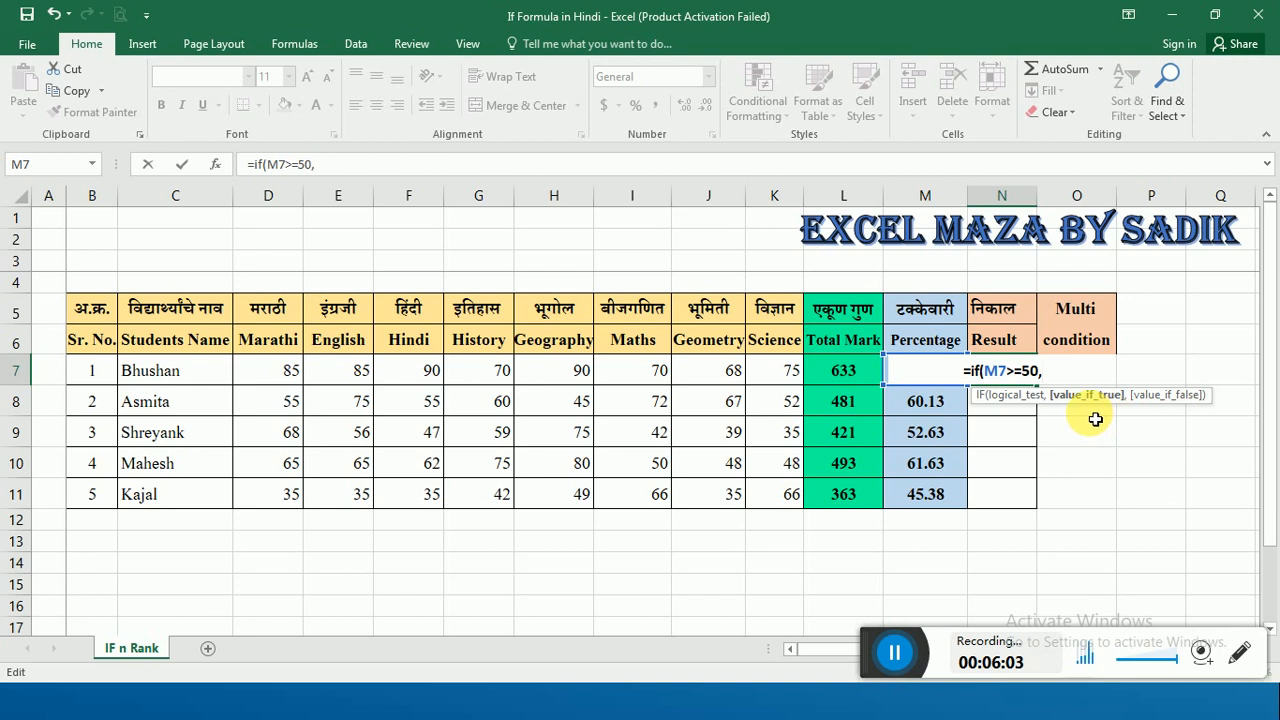
key("BackSpace")
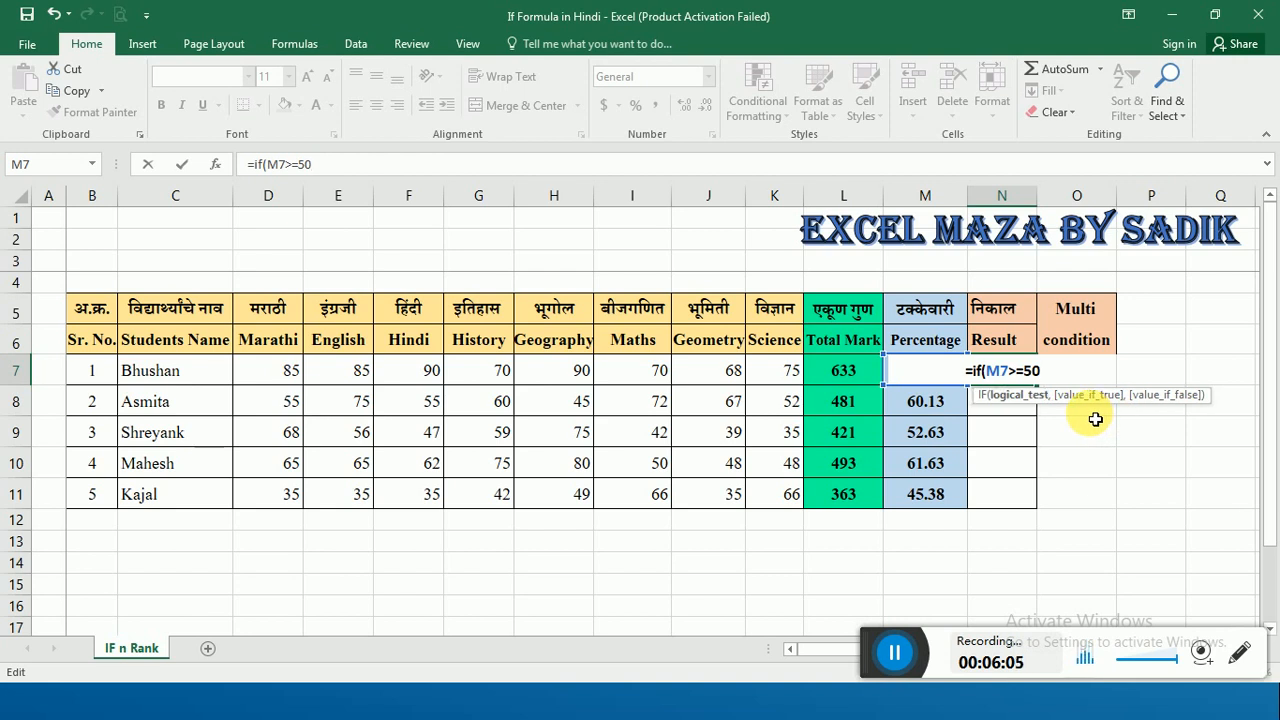
type(",")
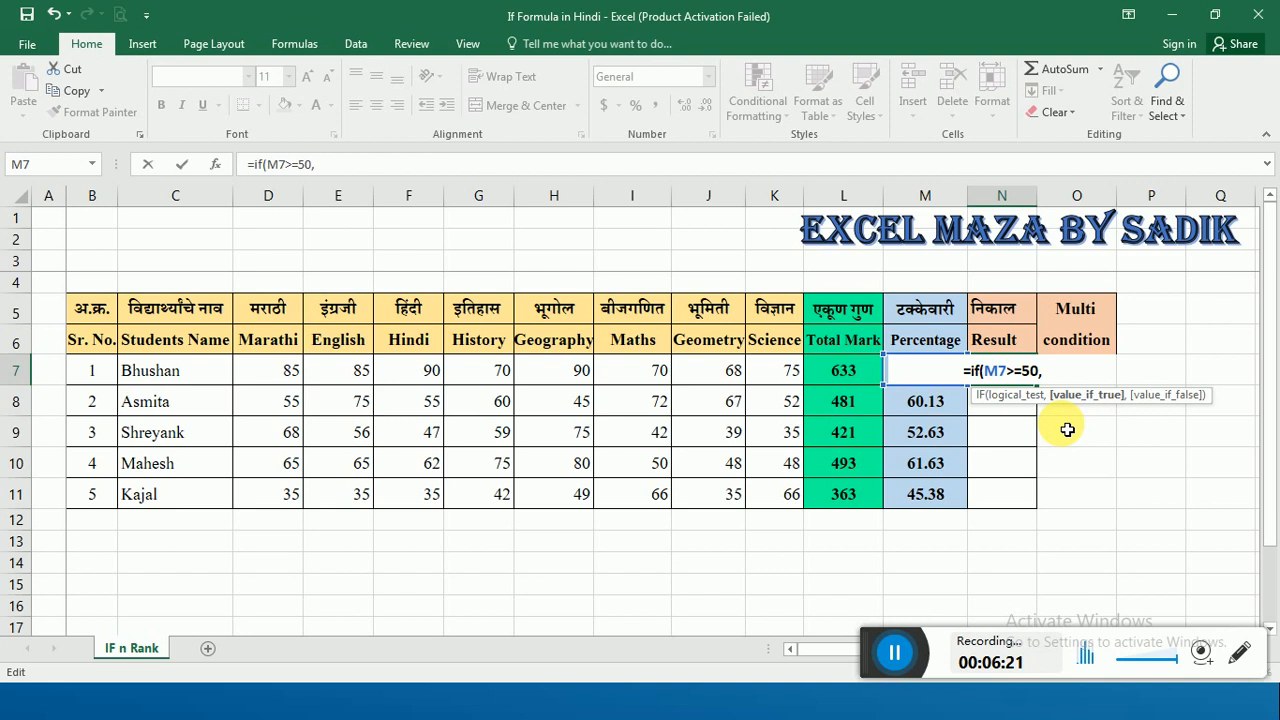
Step: Enter "Pass" in quotation marks as the value-if-true argument of N7's IF formula
type("P")
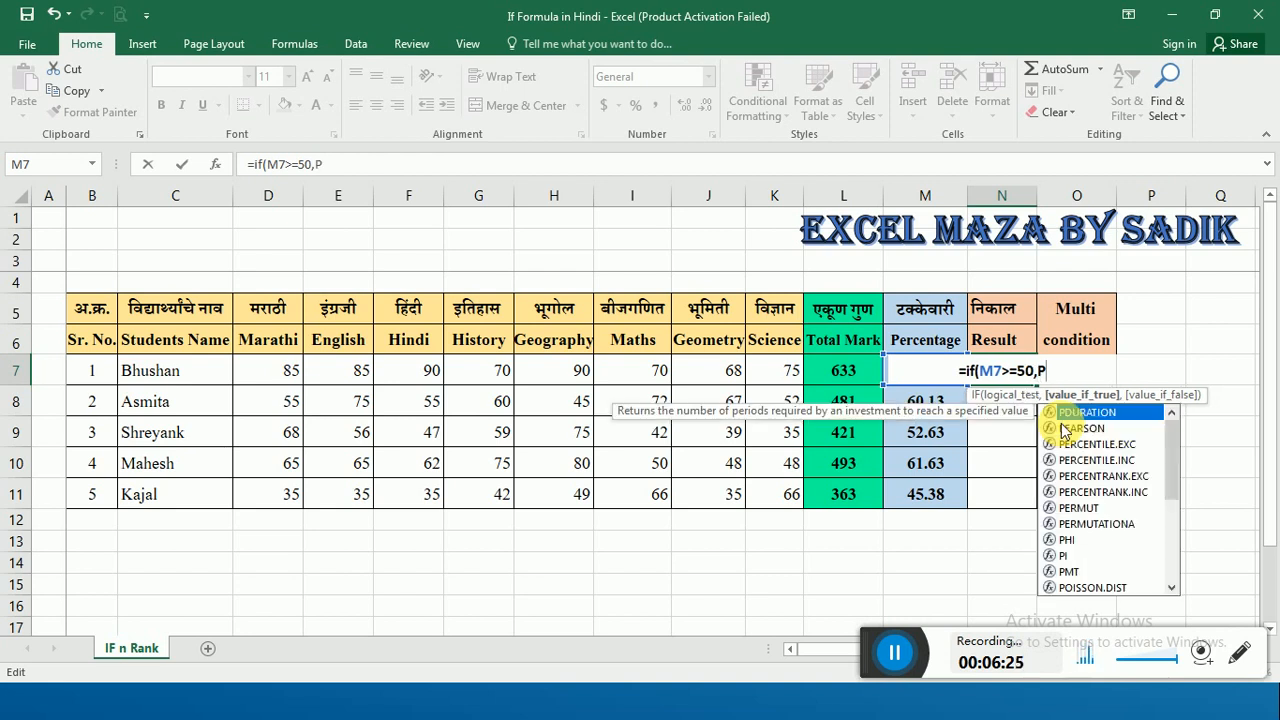
key("BackSpace")
type("\"P")
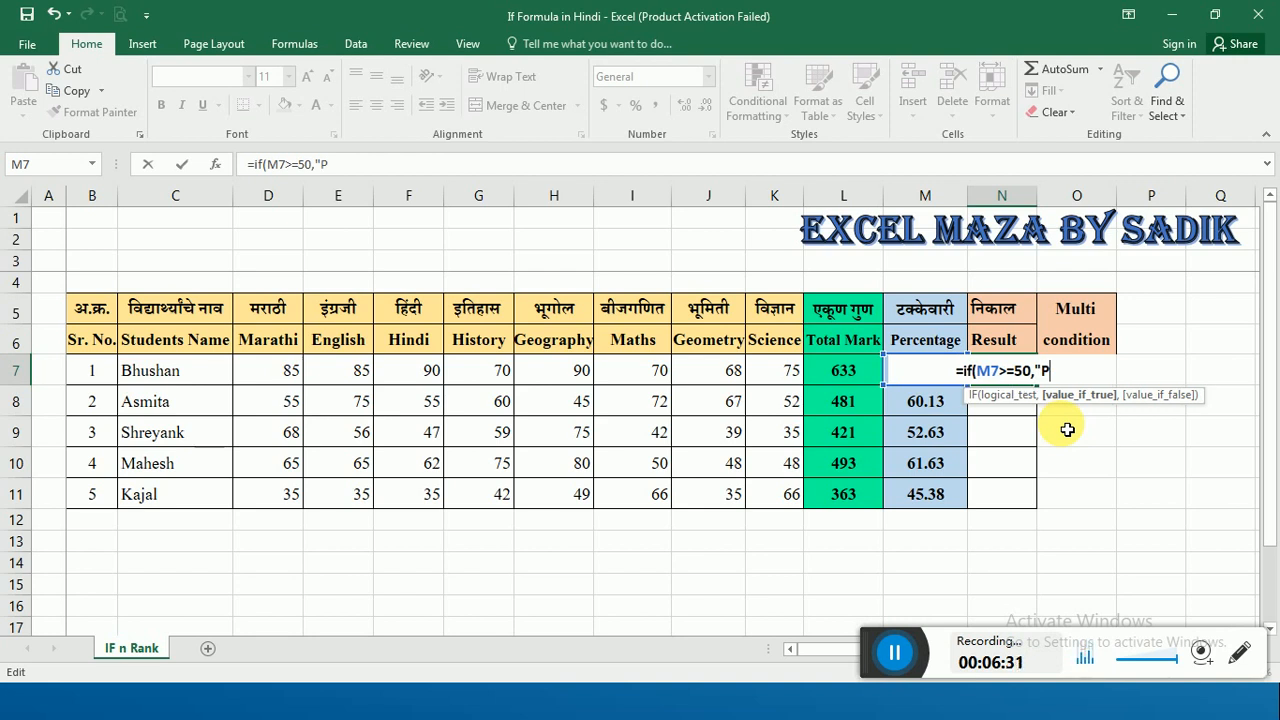
type("ass")
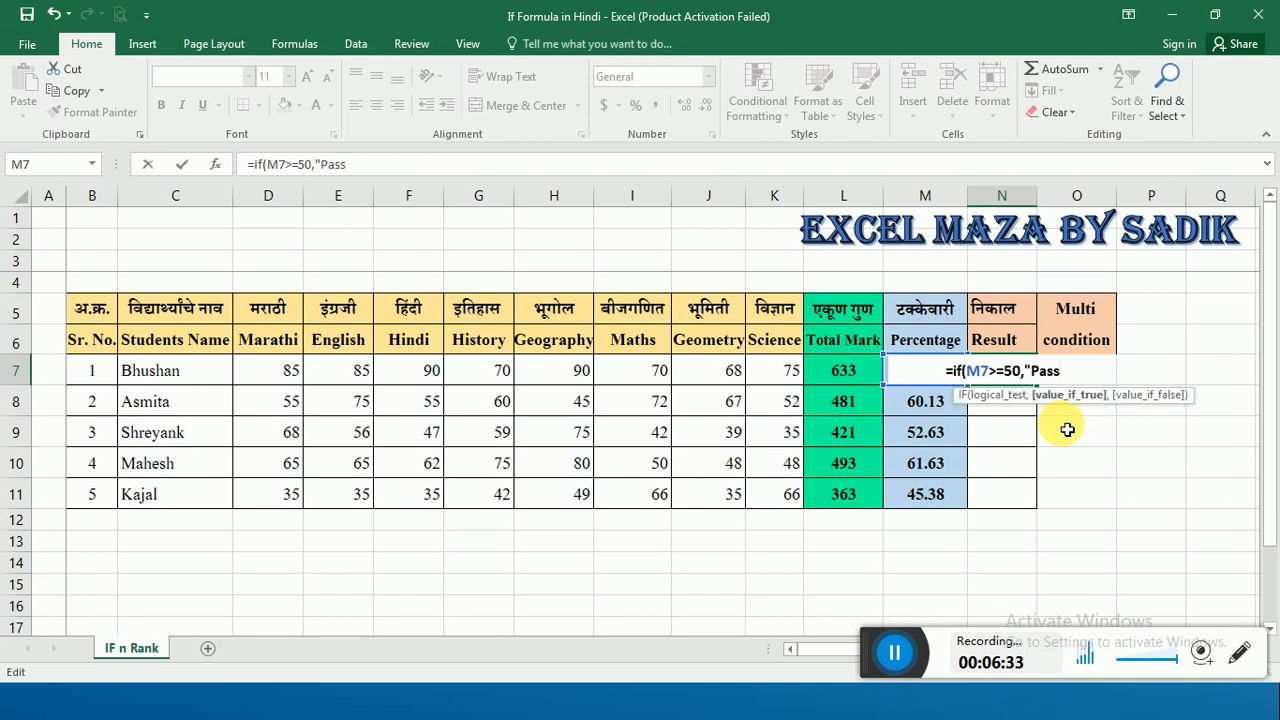
type("\"")
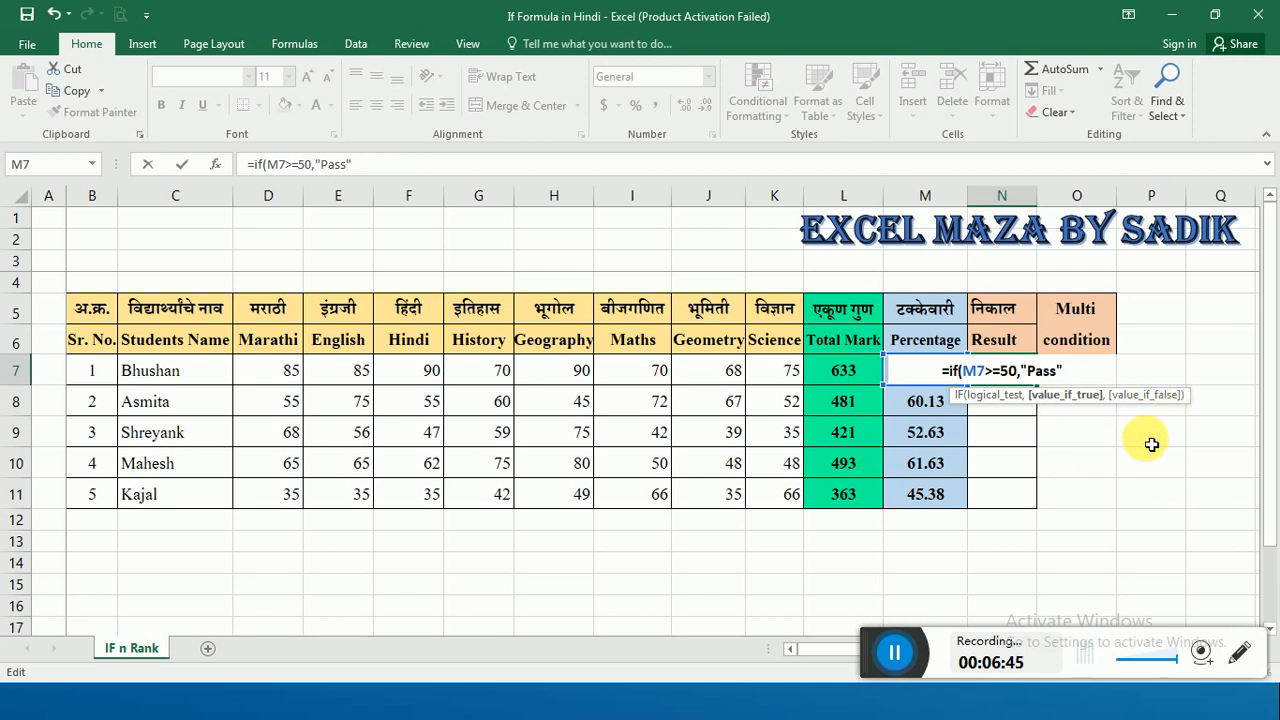
Step: Add "Fail" as the value-if-false argument, then close and commit the IF formula in N7
type(",")
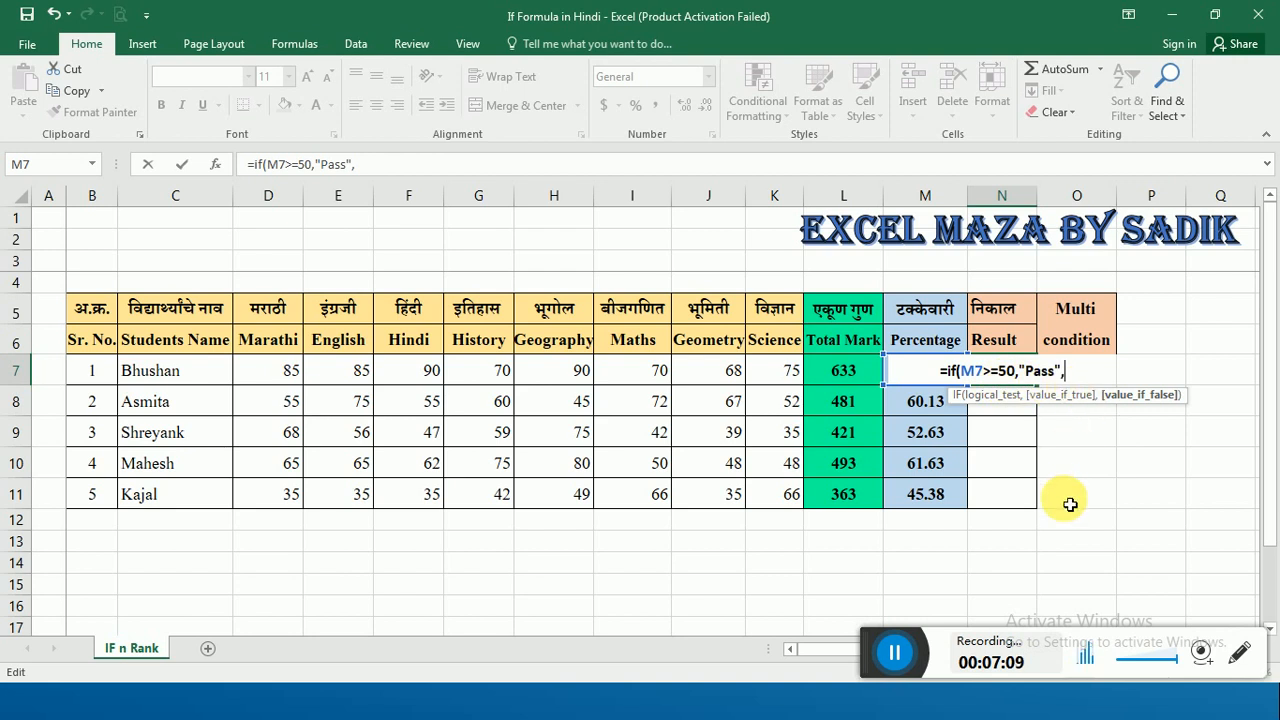
type("\"")
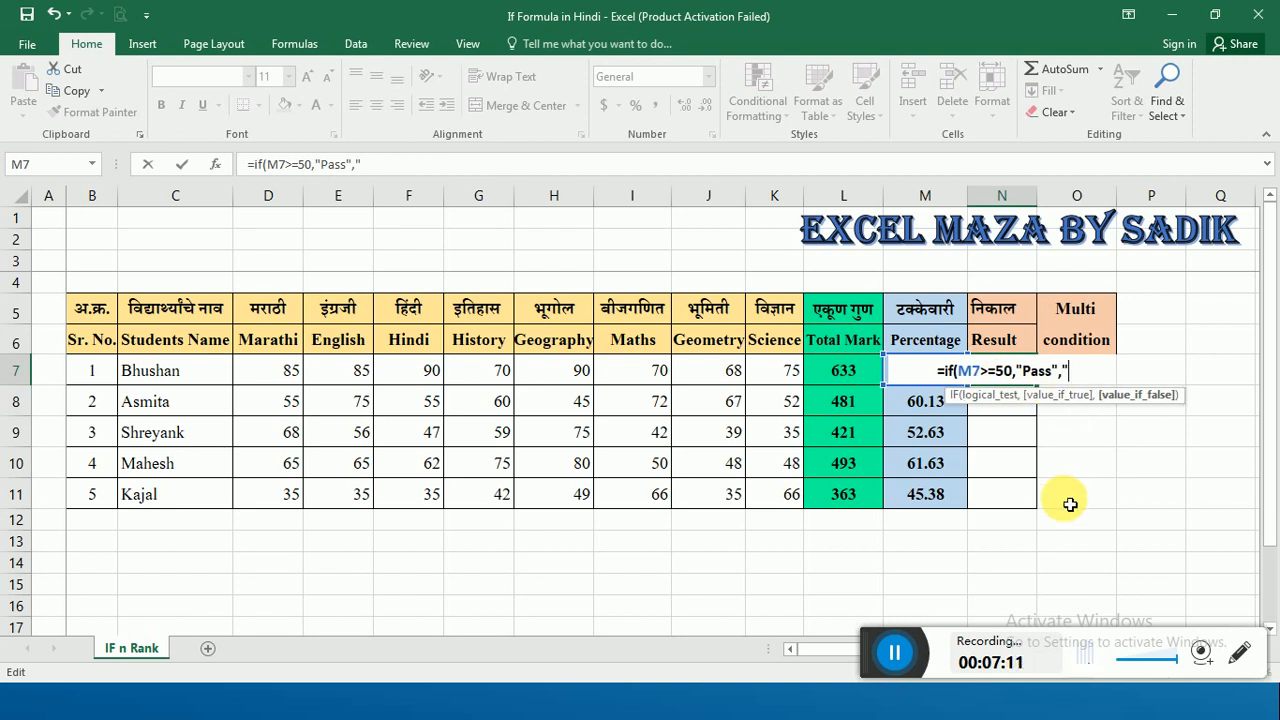
type("Fa")
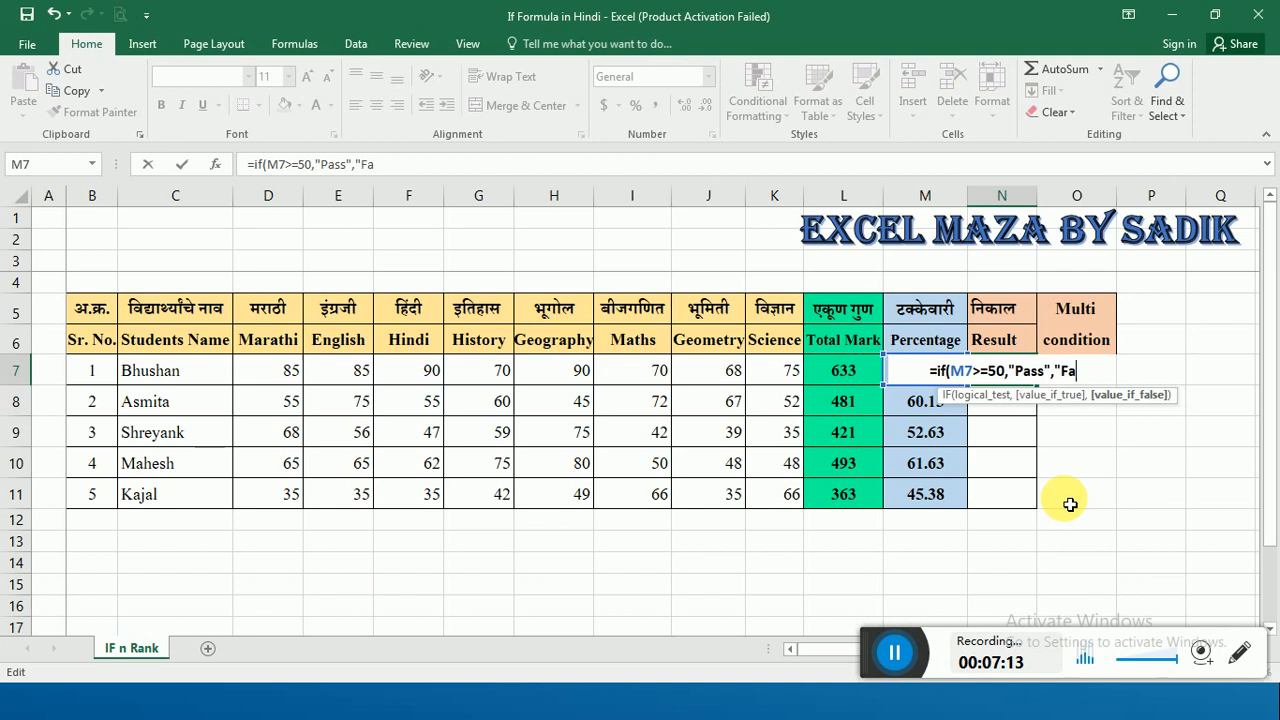
type("il")
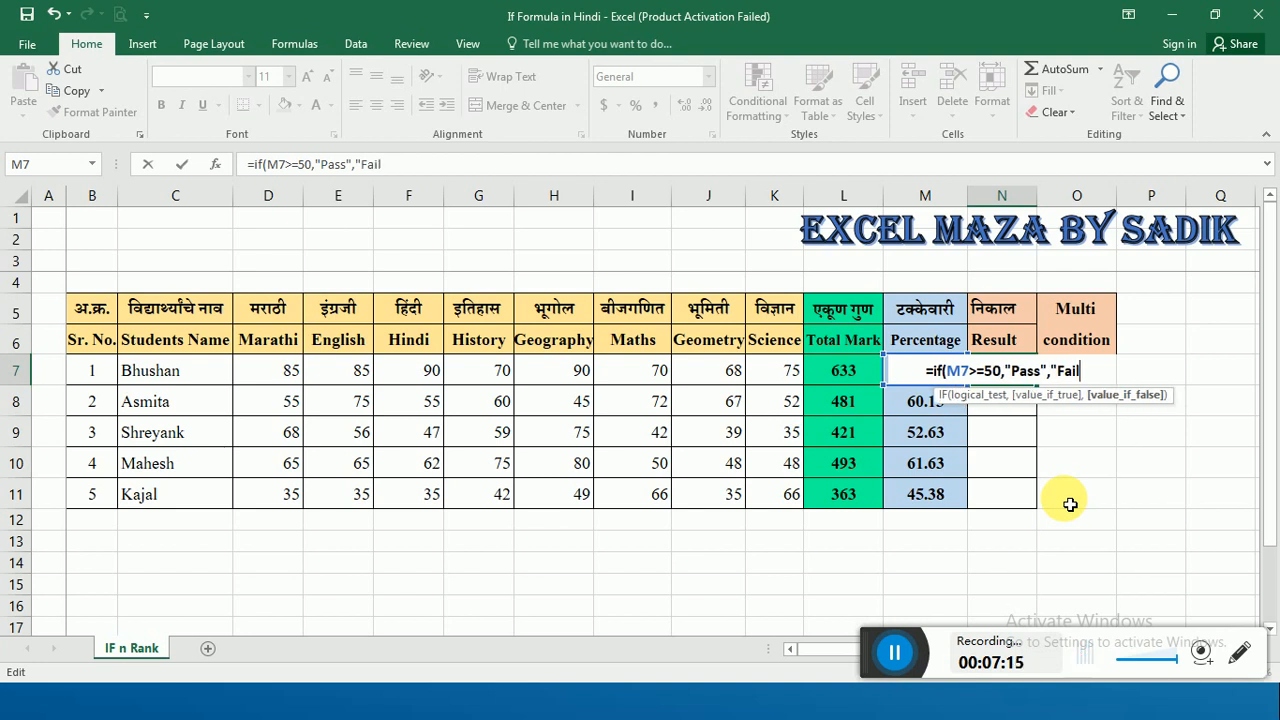
type("\"")
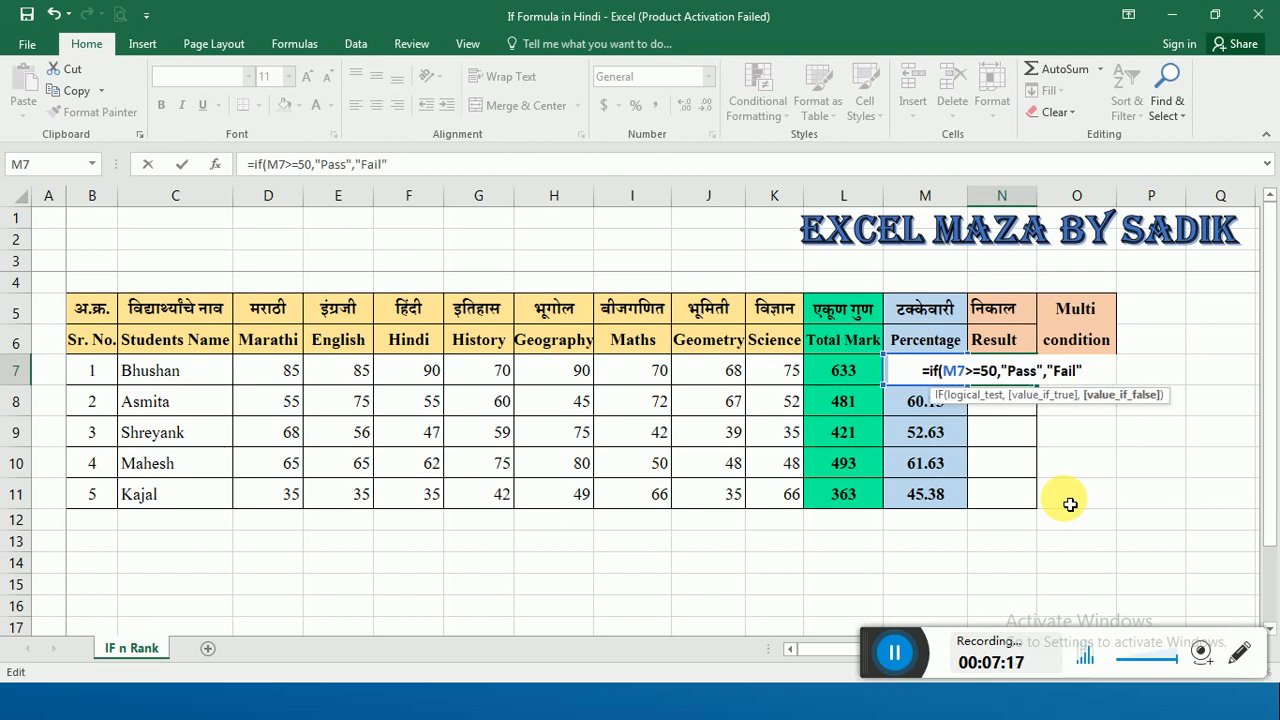
type(")")
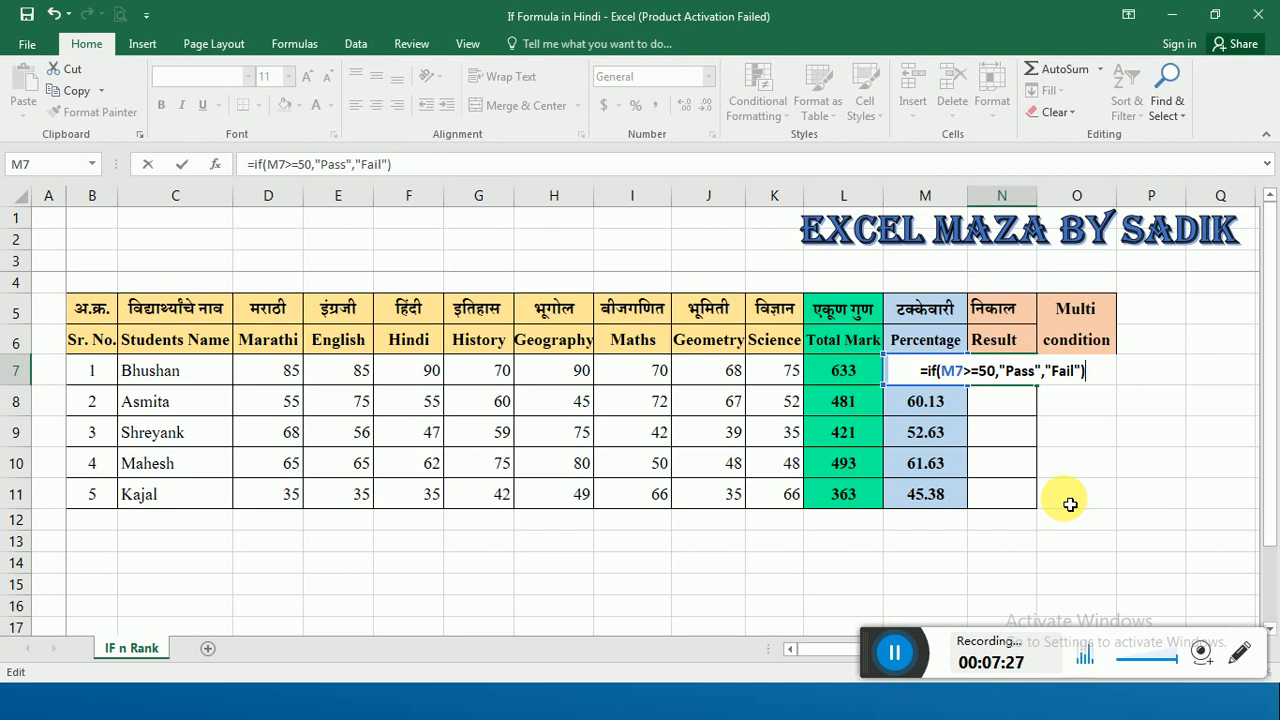
key("Return")
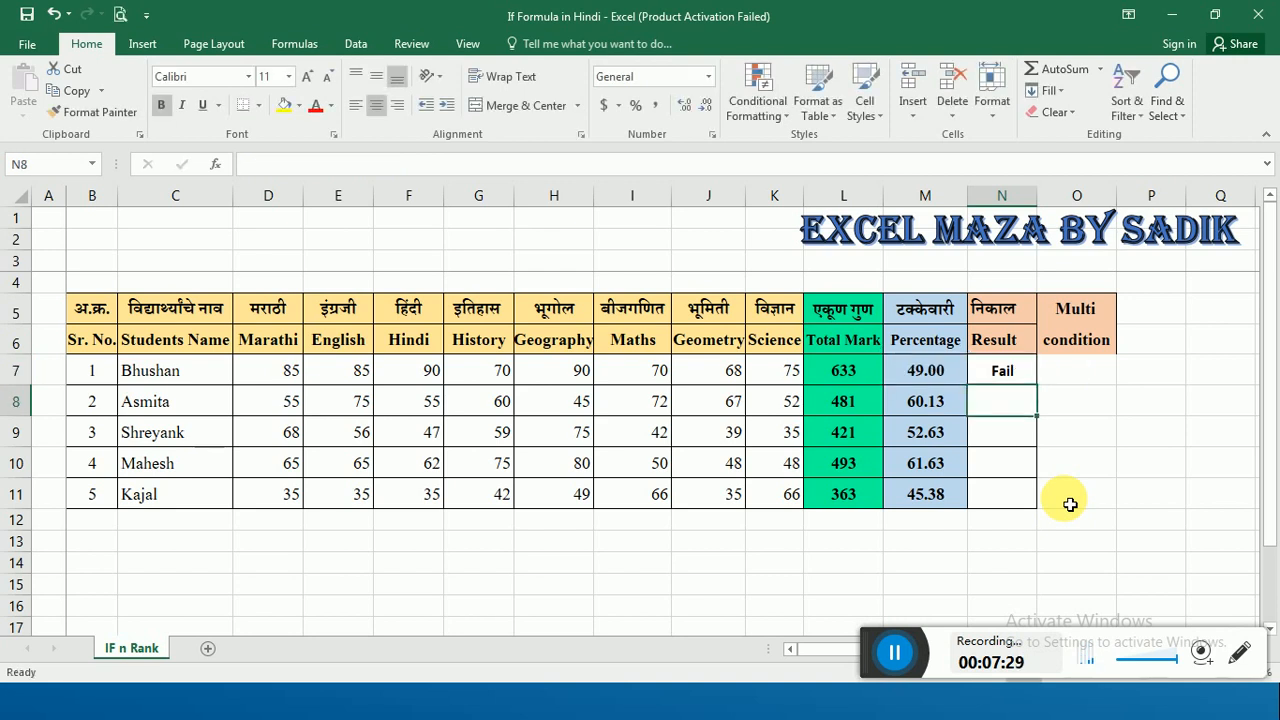
Step: Check N7's result against the percentage in M7 and fill the formula down the Result column to N11
left_click(1004, 369)
left_click(934, 376)
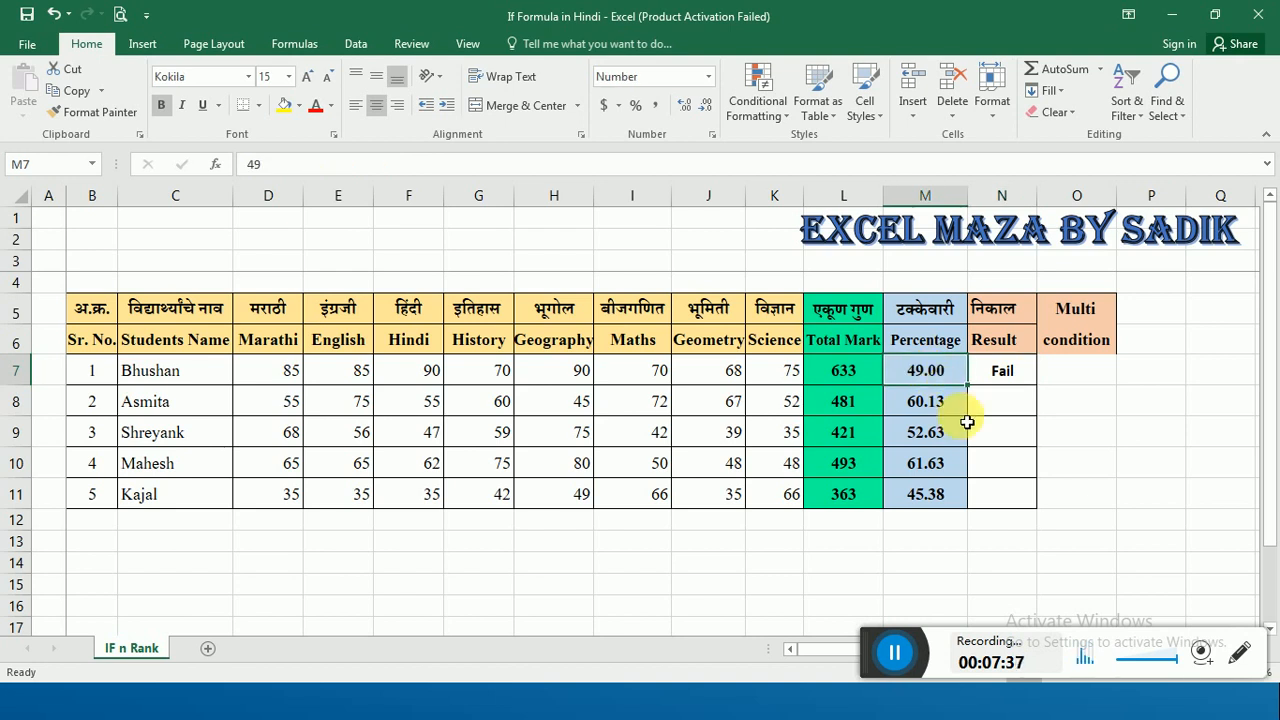
left_click(1024, 377)
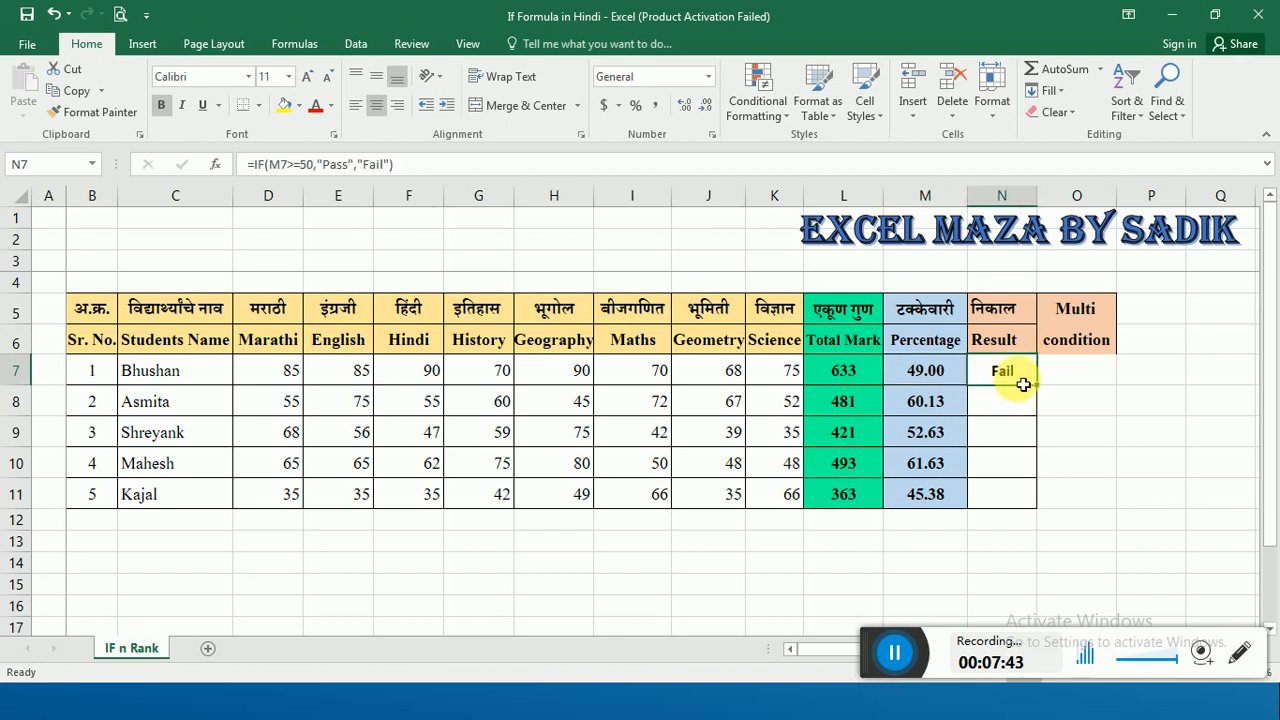
left_click_drag(1038, 386, 1036, 515)
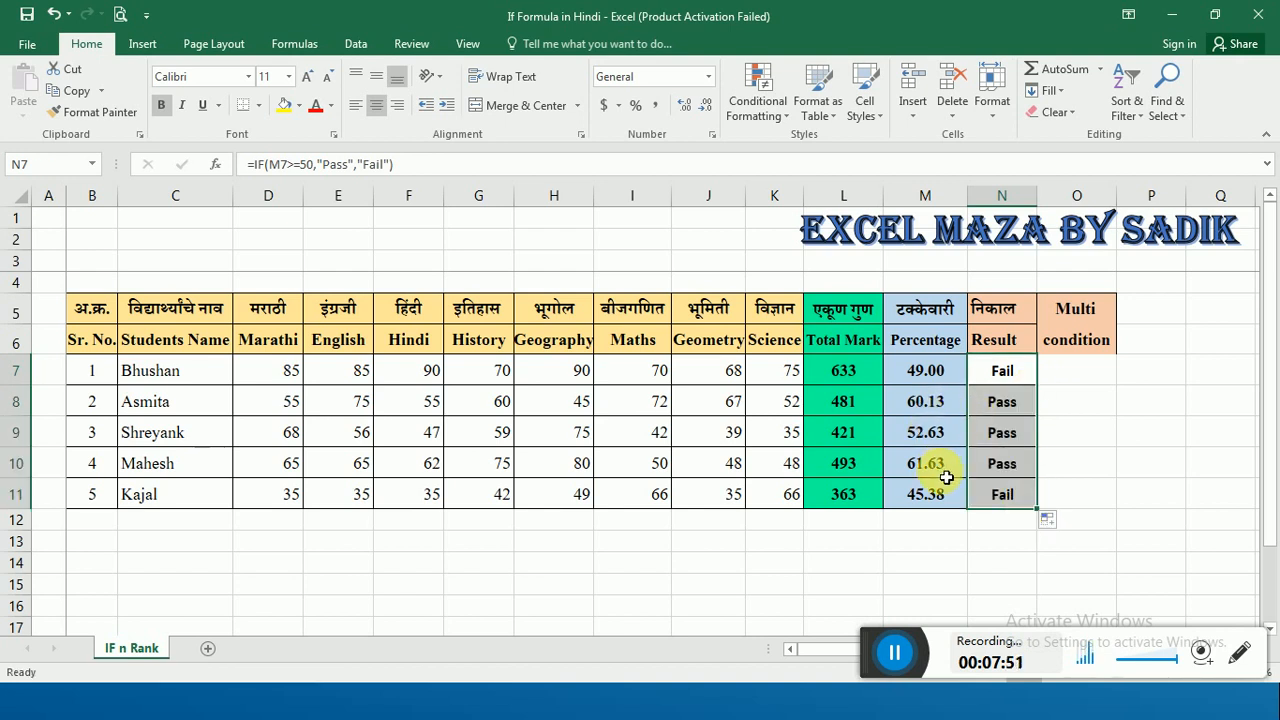
Step: Test the Result formula by setting the percentage in M7 to 50, check N7, and undo the change
left_click(919, 383)
type("50")
key("Return")
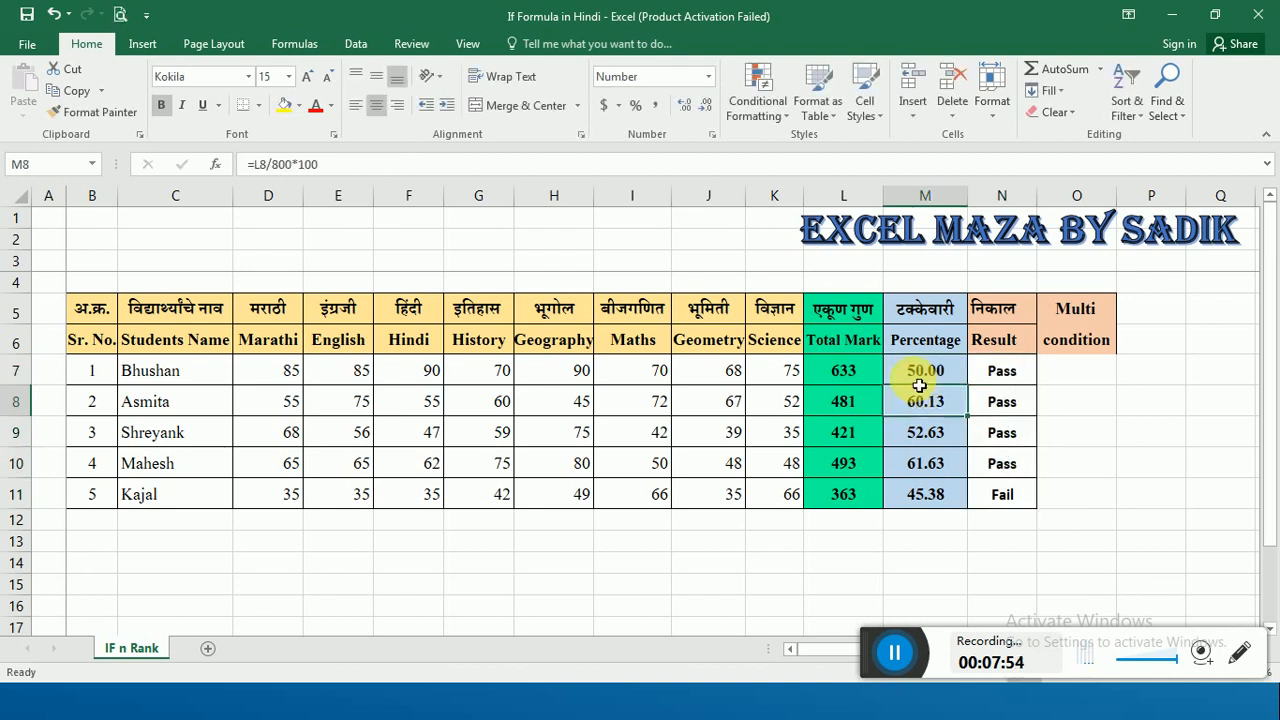
left_click(1028, 370)
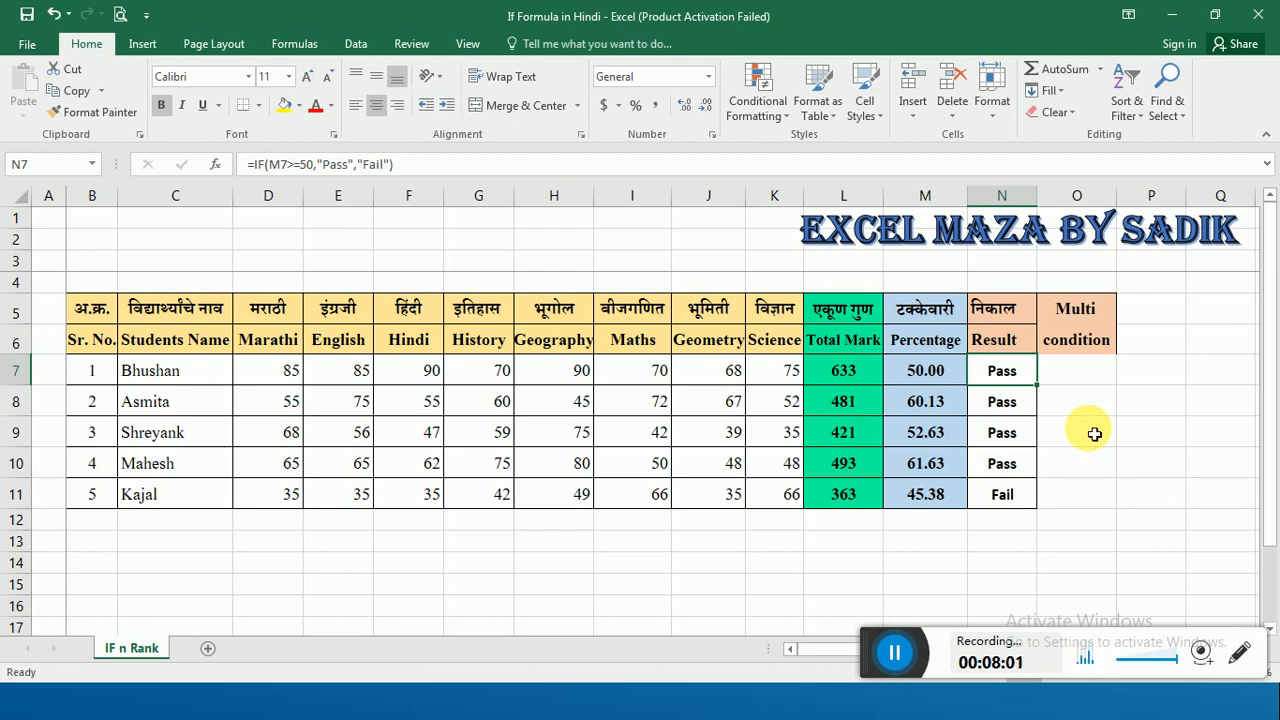
key("ctrl+z")
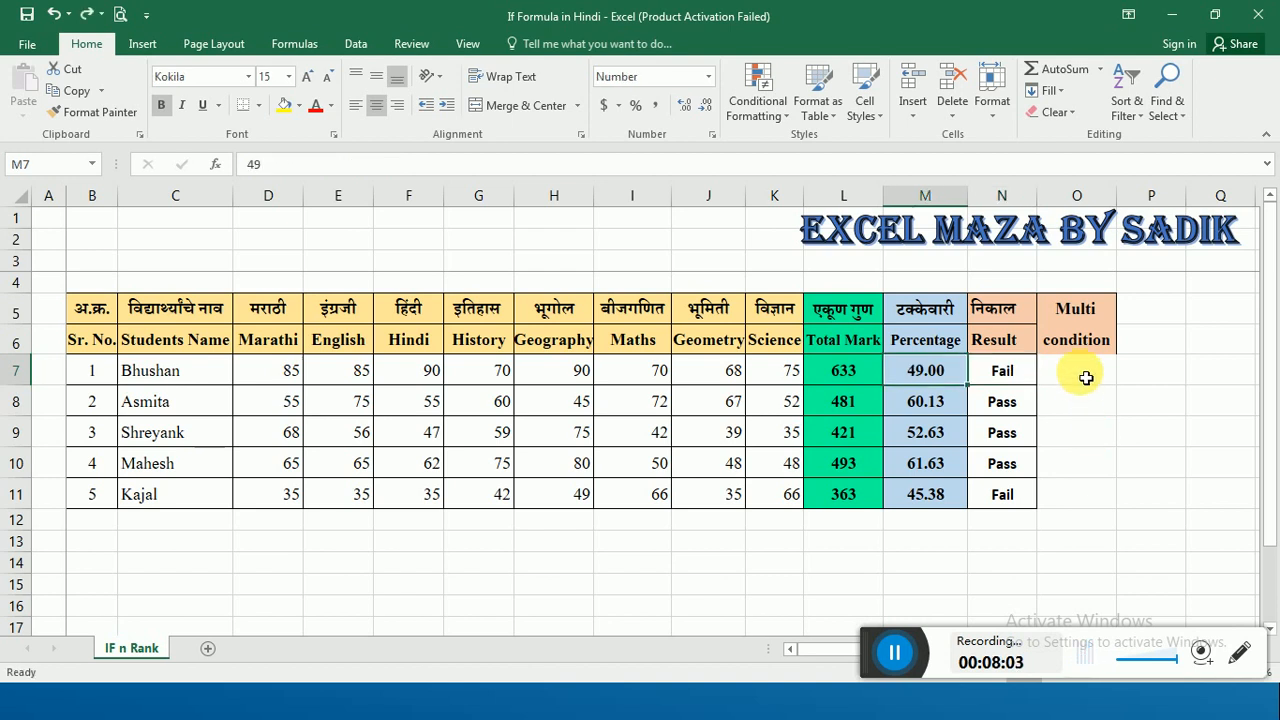
Step: Review the Result column and the grade thresholds with their labels in R11:S13, ending on the first Multi condition cell, O7
left_click(1085, 377)
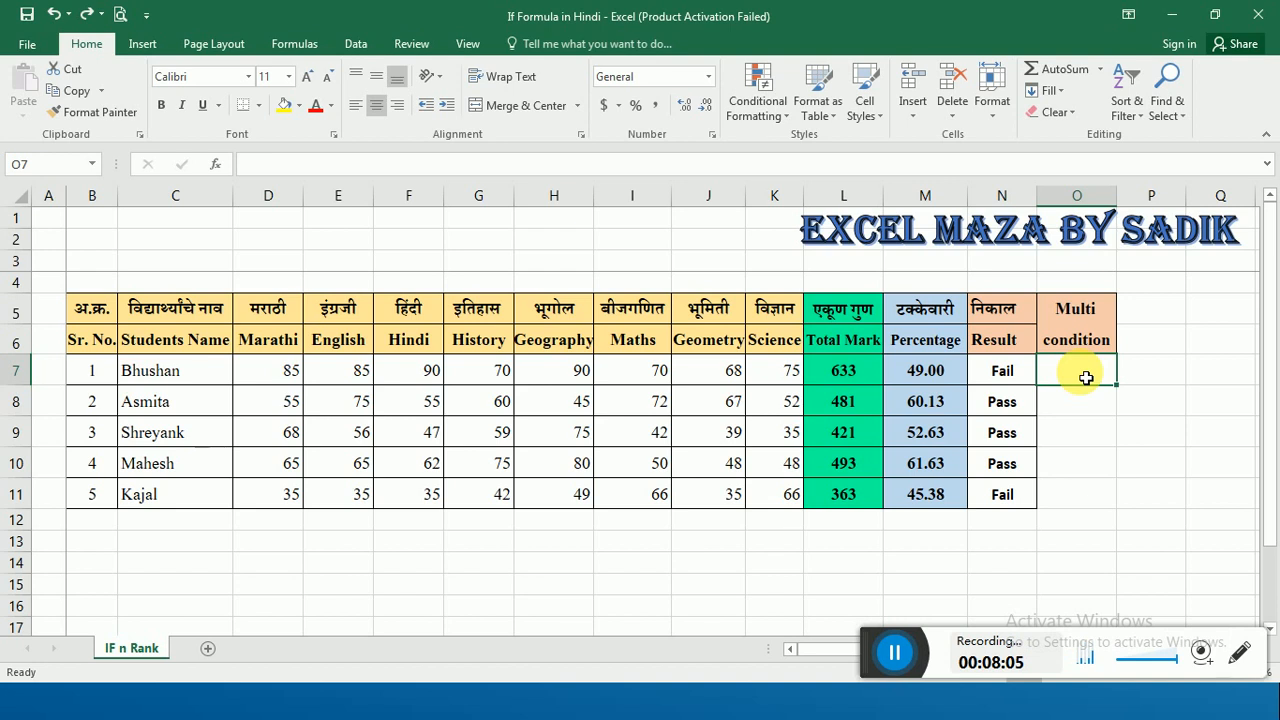
left_click_drag(1000, 370, 998, 510)
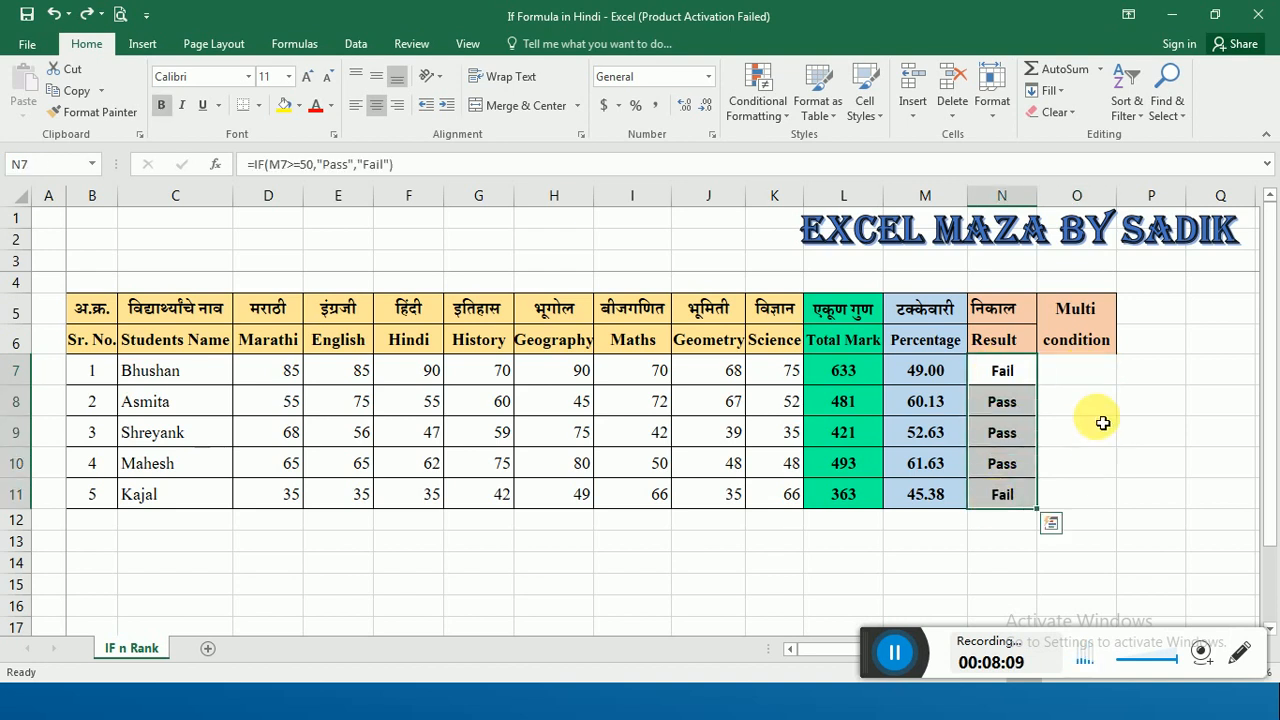
left_click(1101, 384)
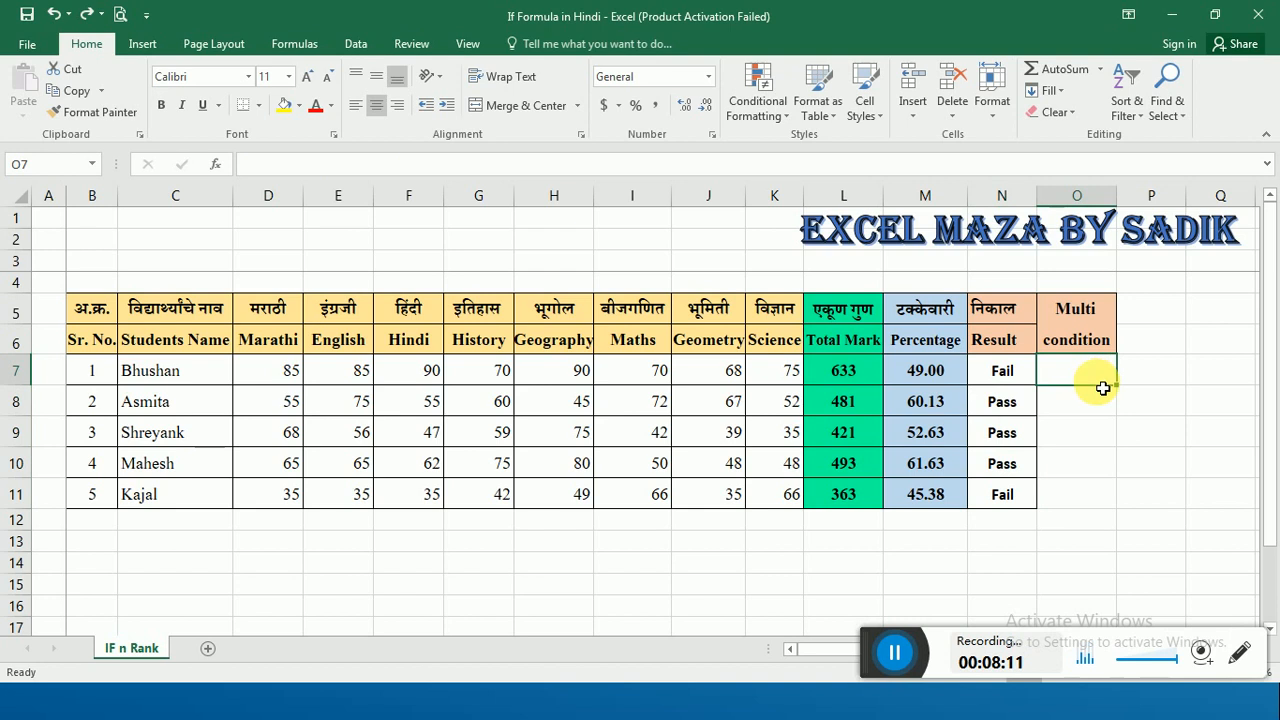
scroll(1110, 567, "right", 2)
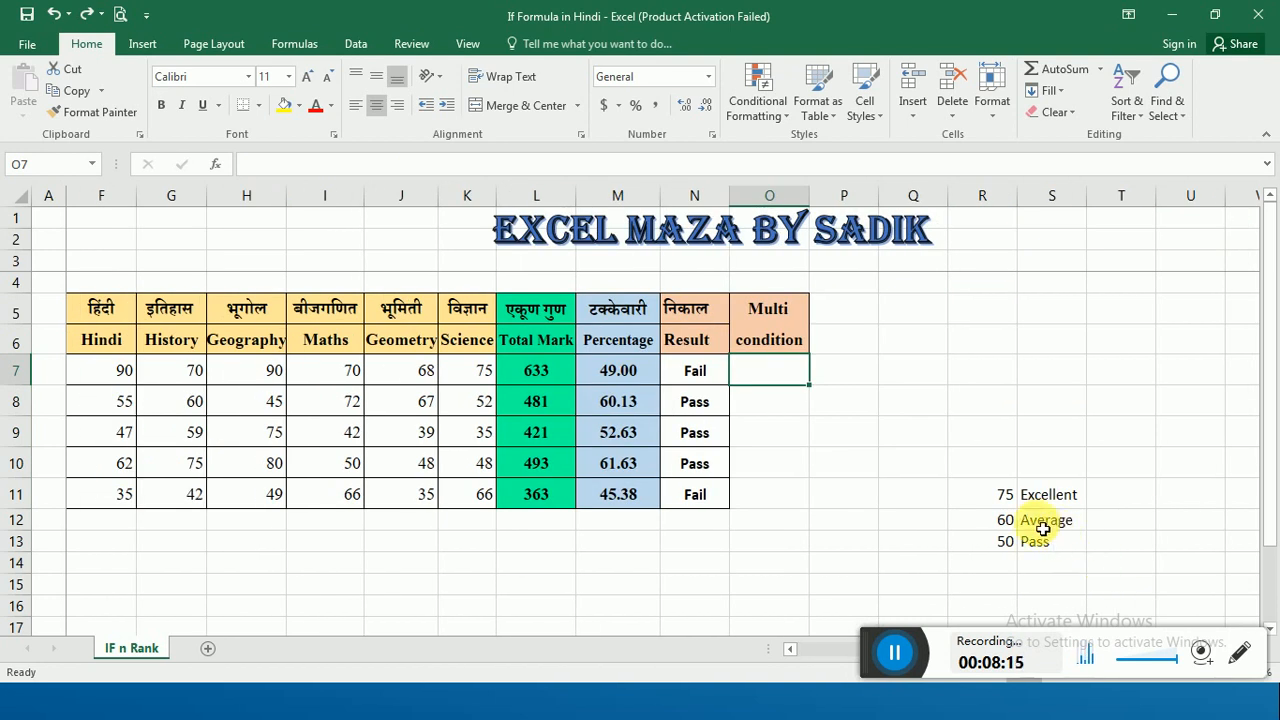
left_click(1015, 500)
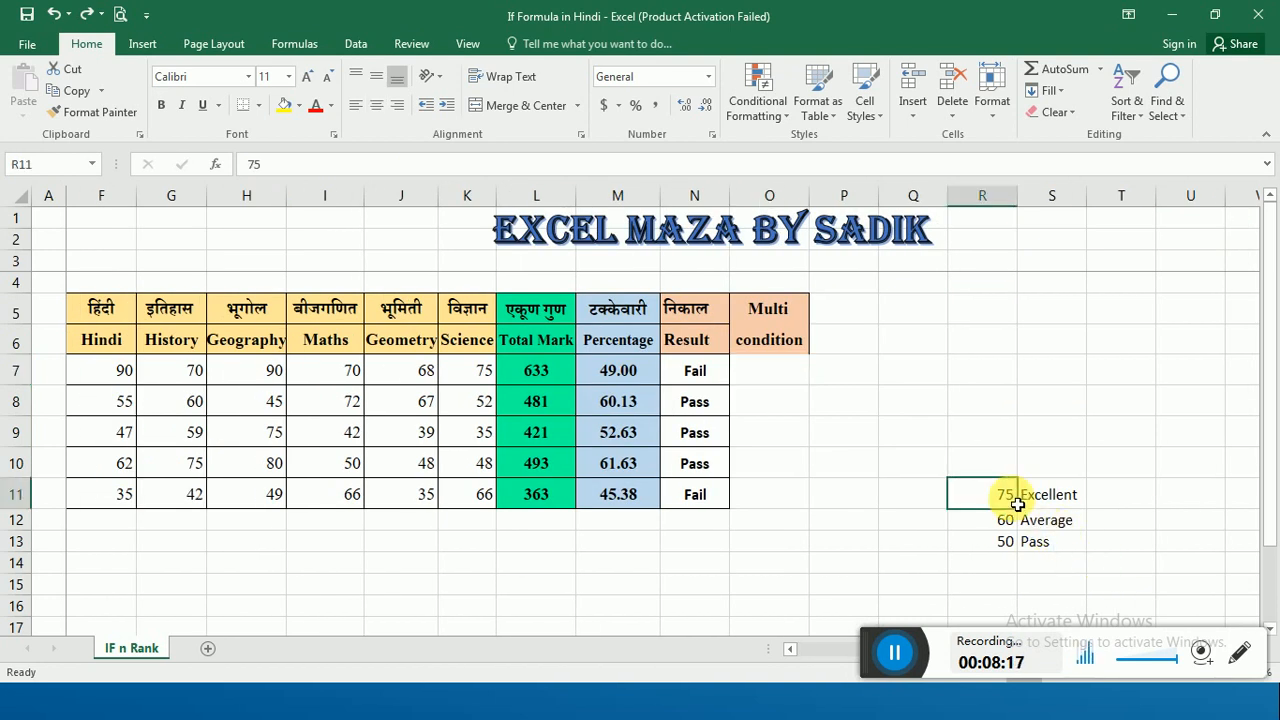
left_click(1008, 552)
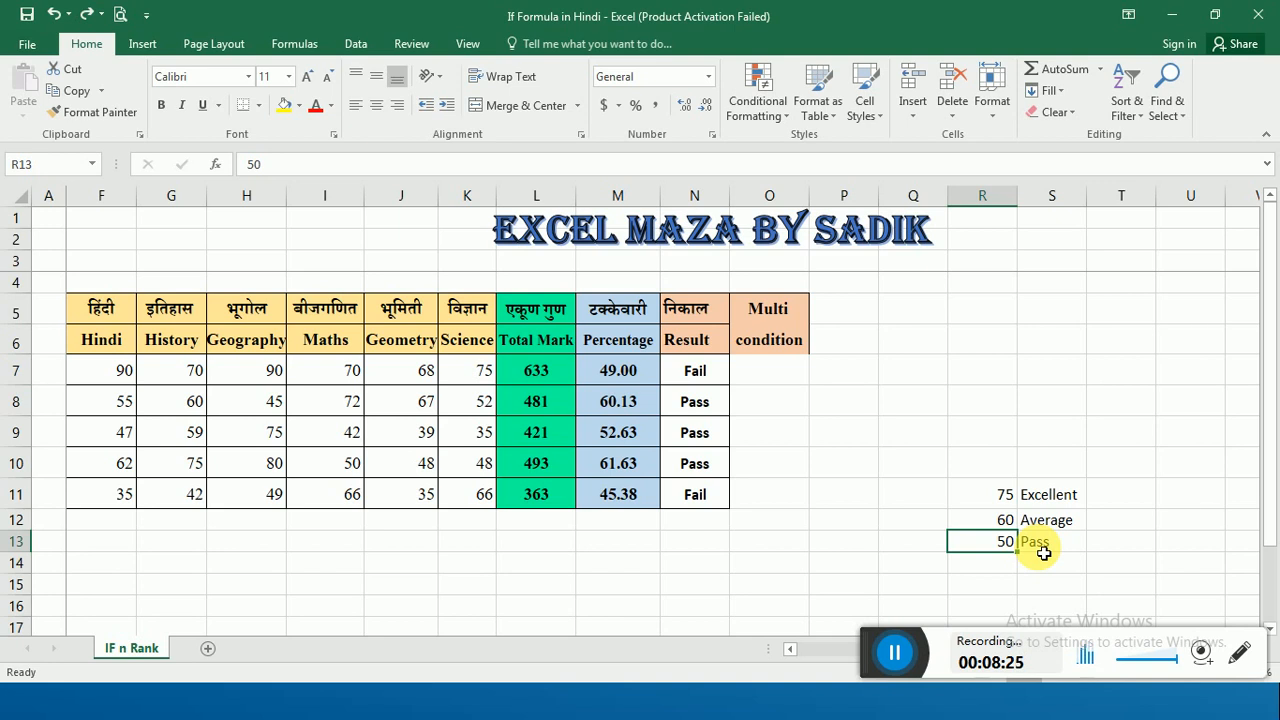
left_click(1010, 522)
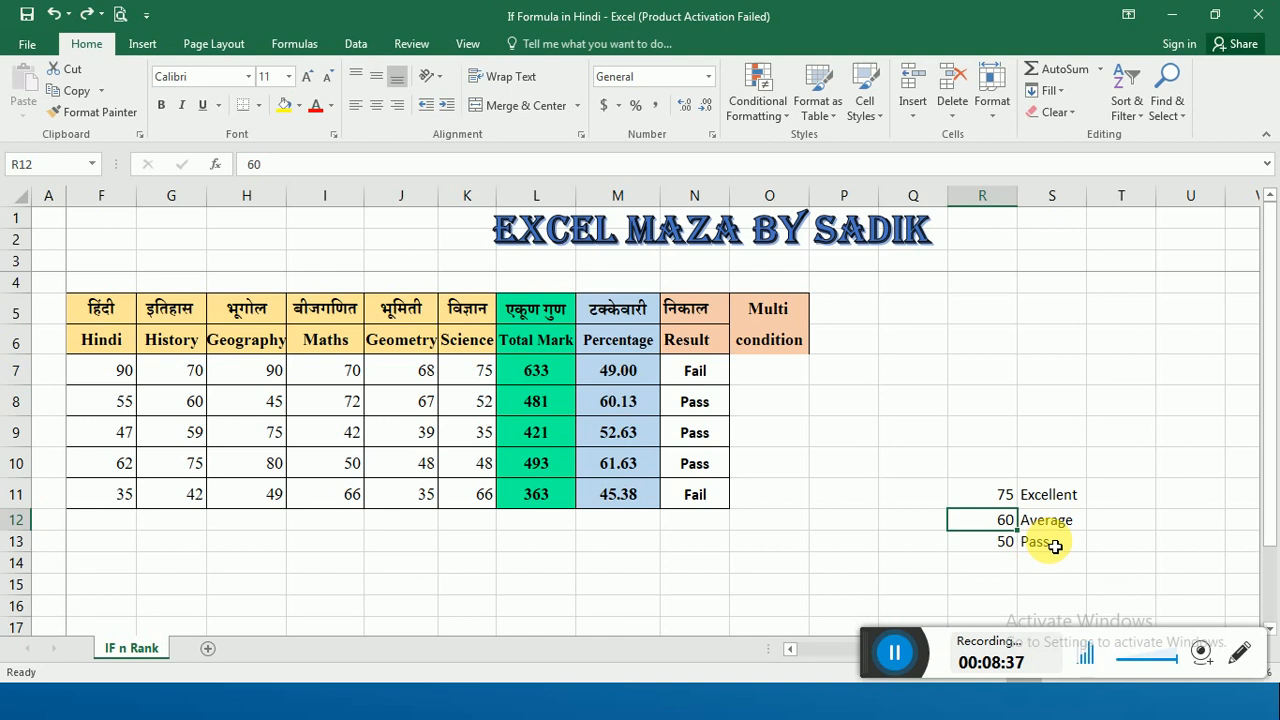
left_click(1005, 542)
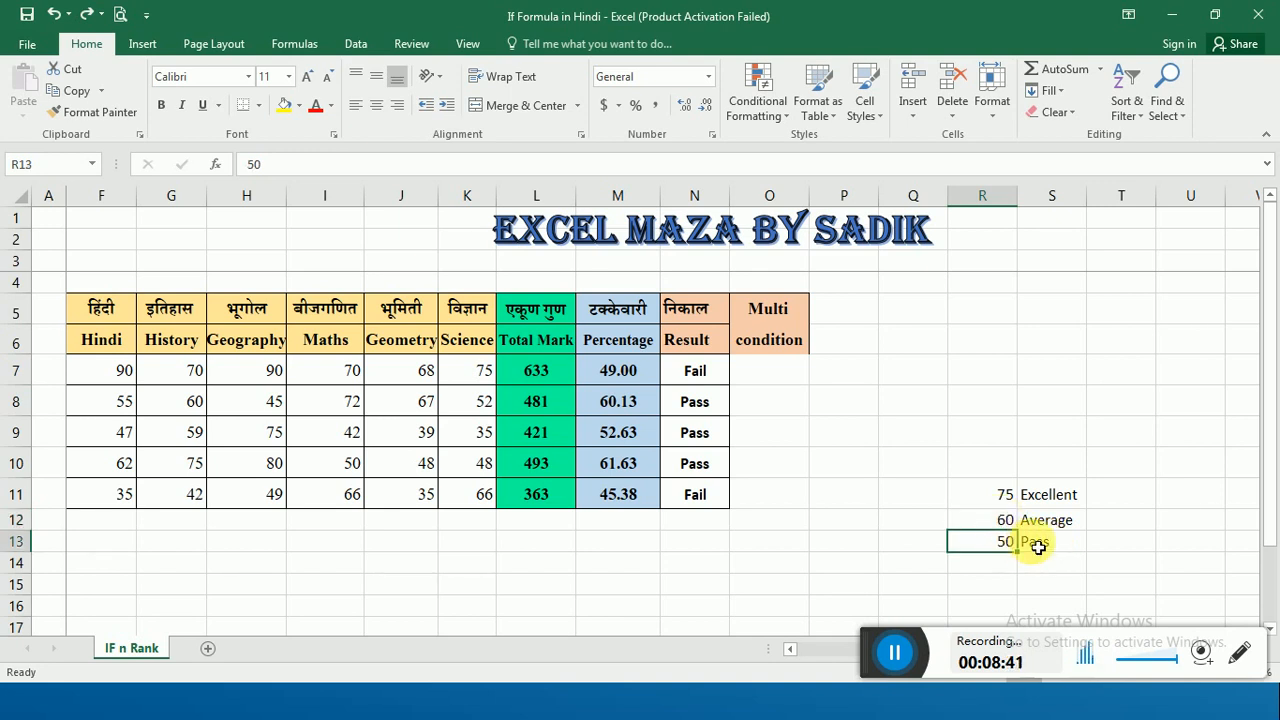
left_click(1038, 546)
left_click(1000, 520)
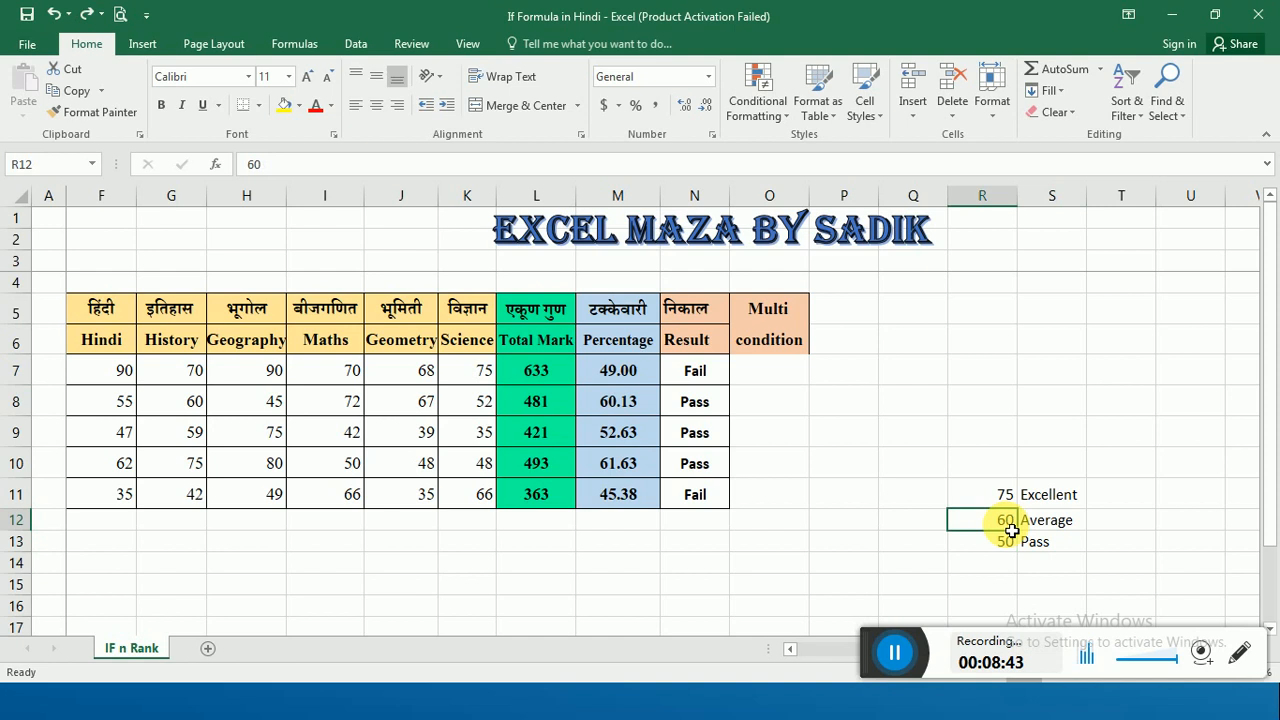
left_click(1043, 526)
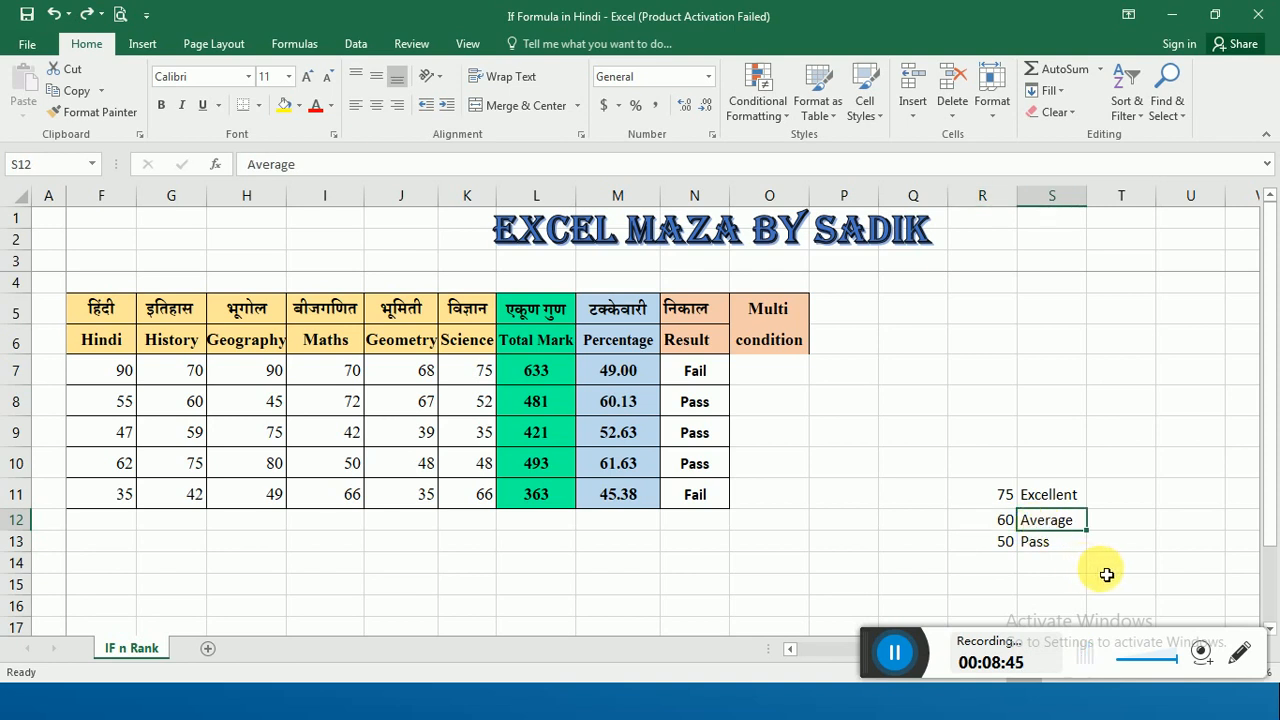
left_click_drag(1023, 500, 1055, 545)
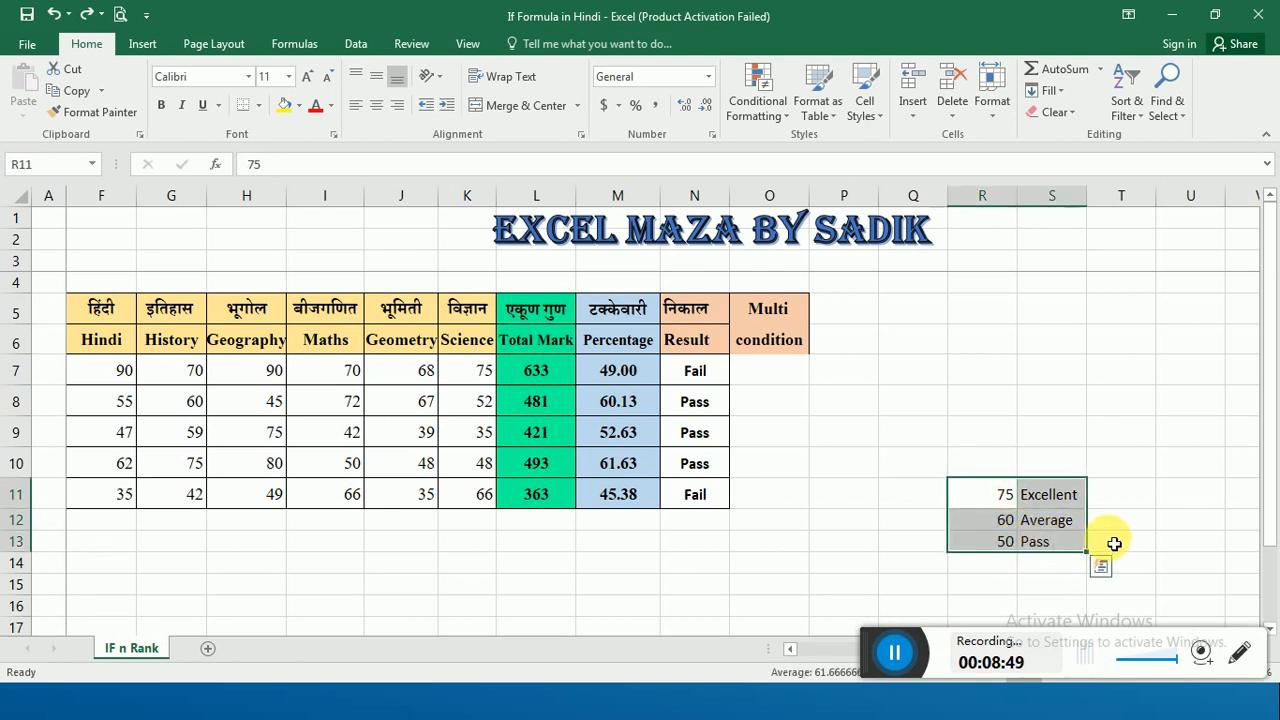
left_click(1109, 543)
left_click(772, 375)
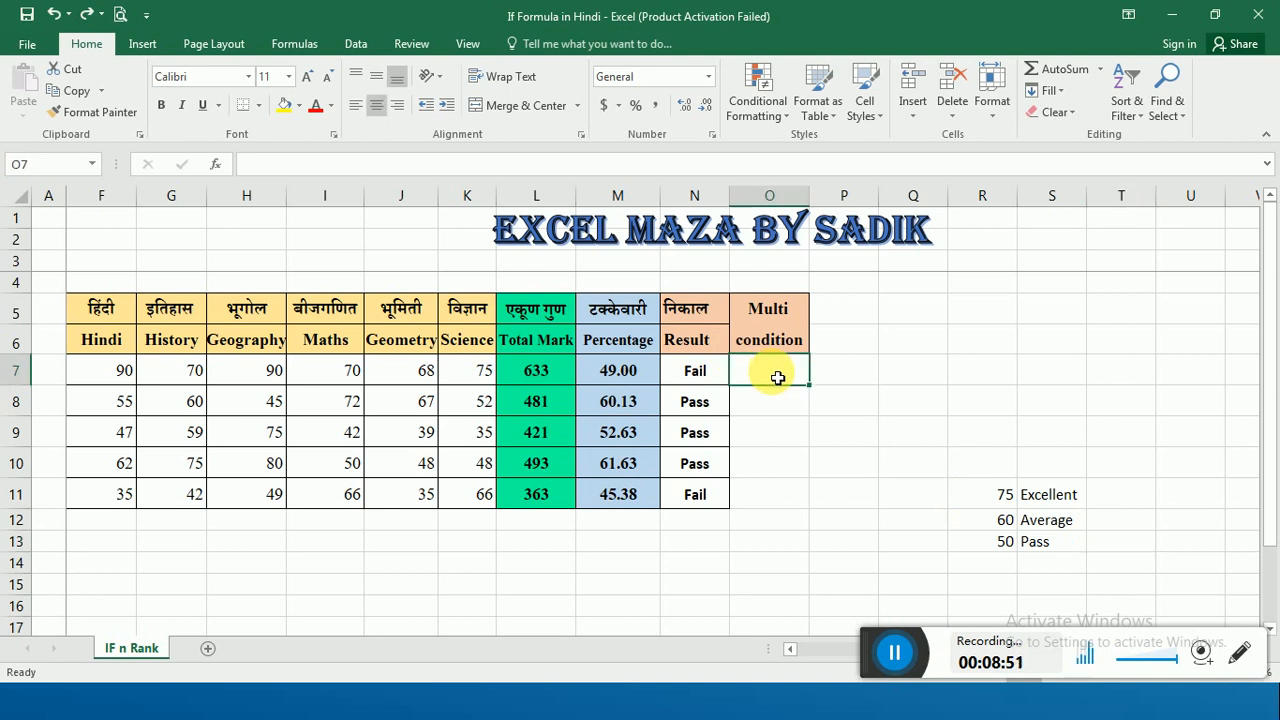
Step: Review the grade thresholds in R11 and R12 and the Excellent label in S11
left_click(1005, 500)
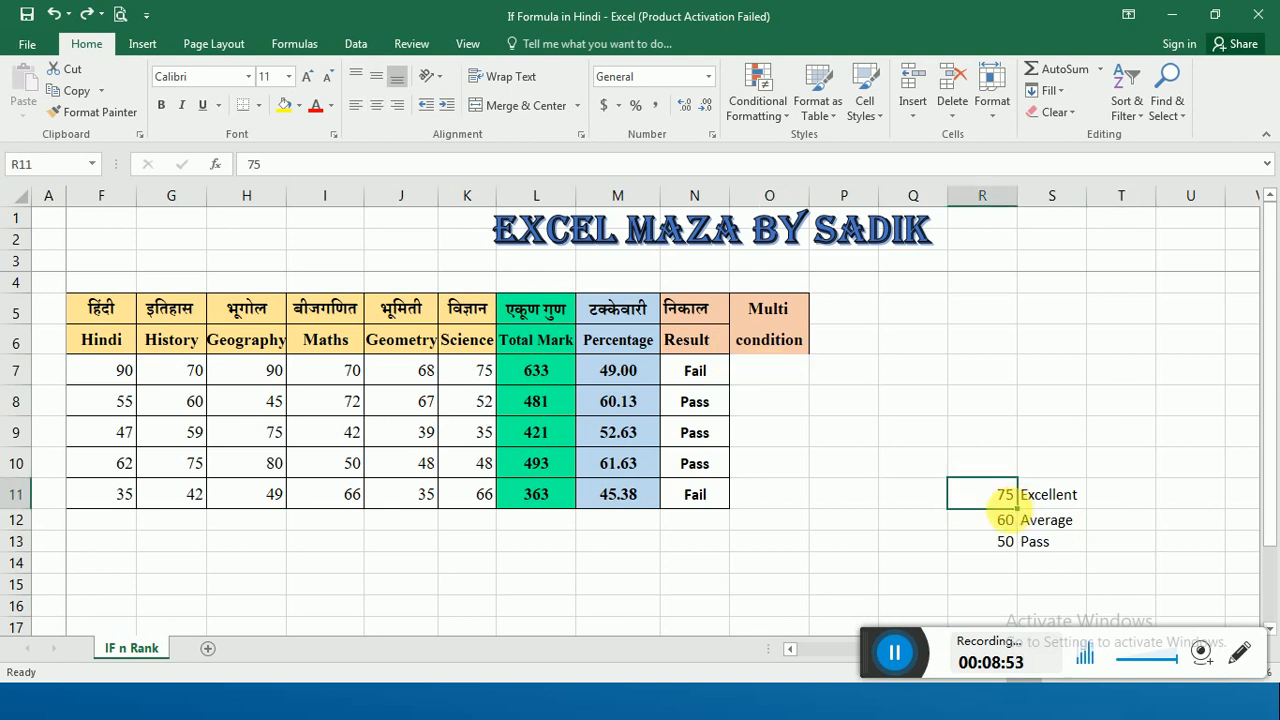
left_click(1000, 524)
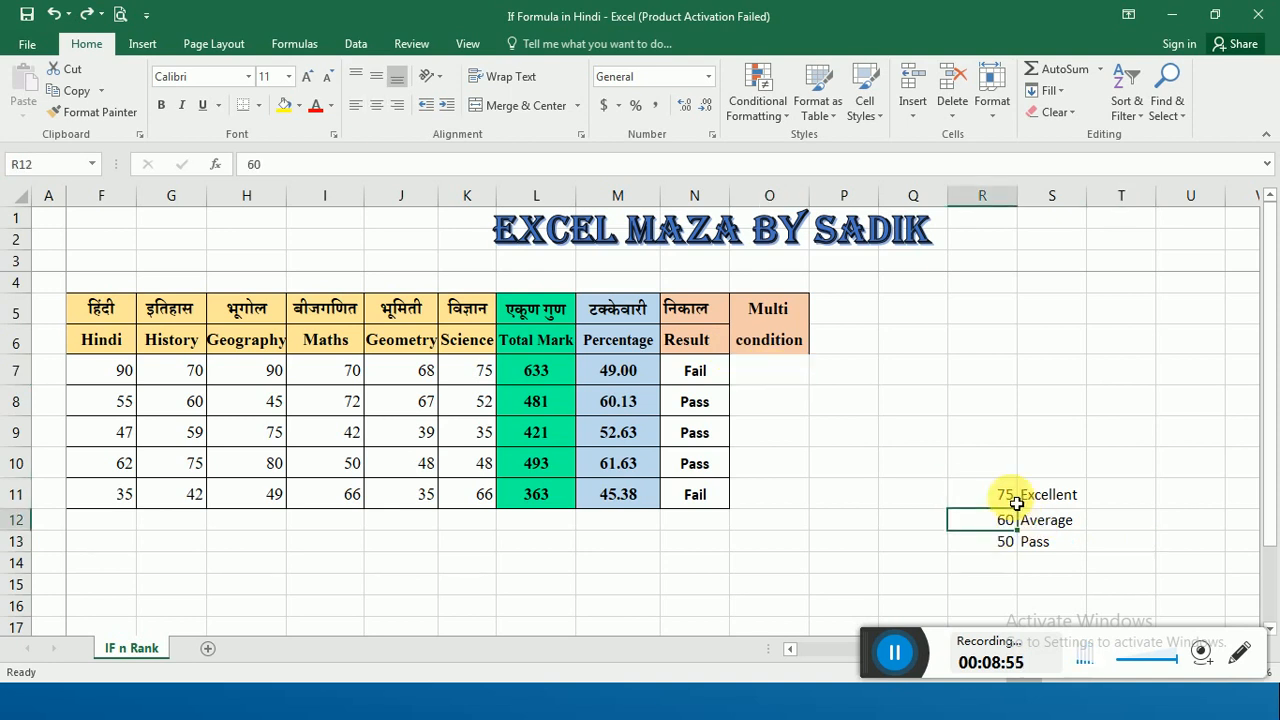
left_click(1009, 497)
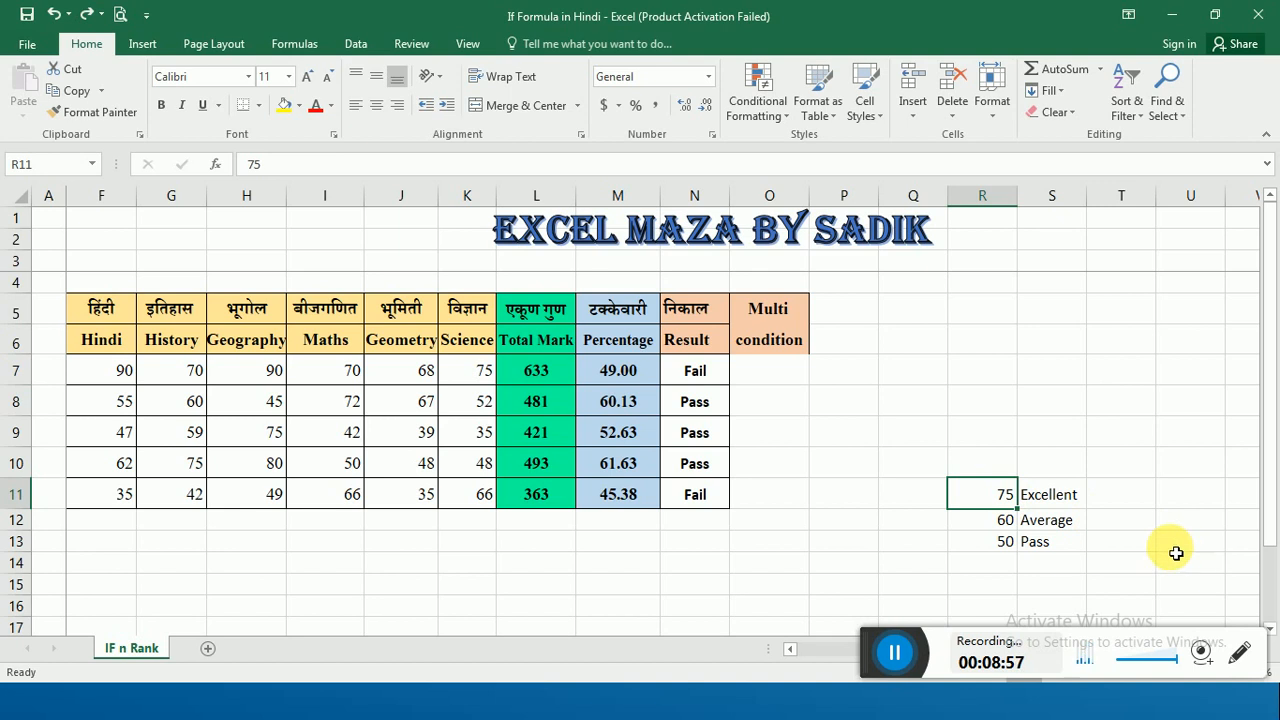
left_click(1066, 502)
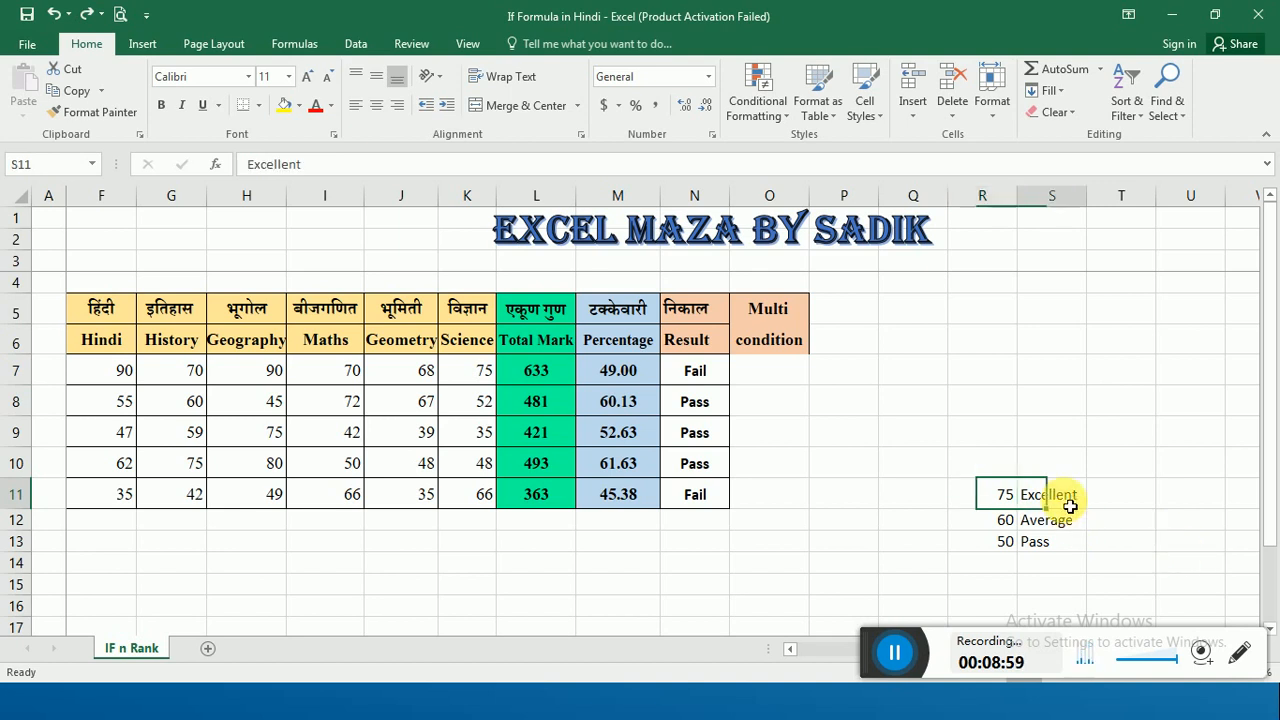
left_click(1003, 525)
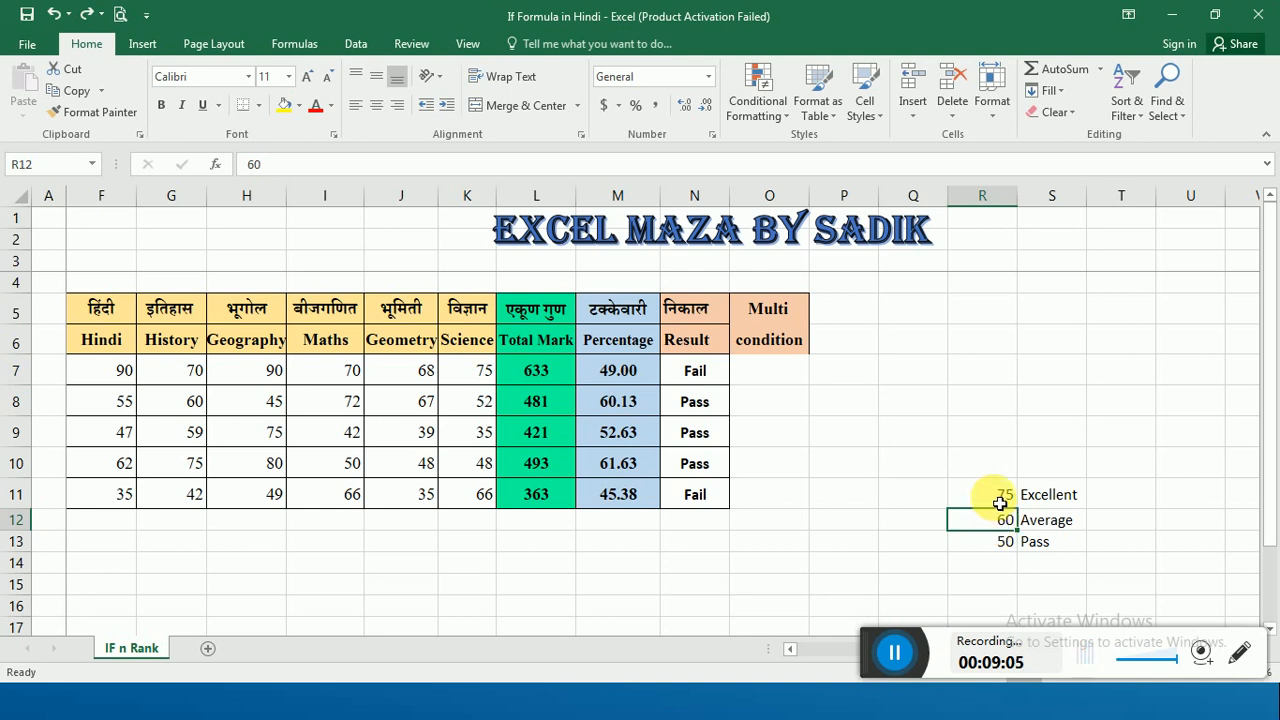
left_click(993, 499)
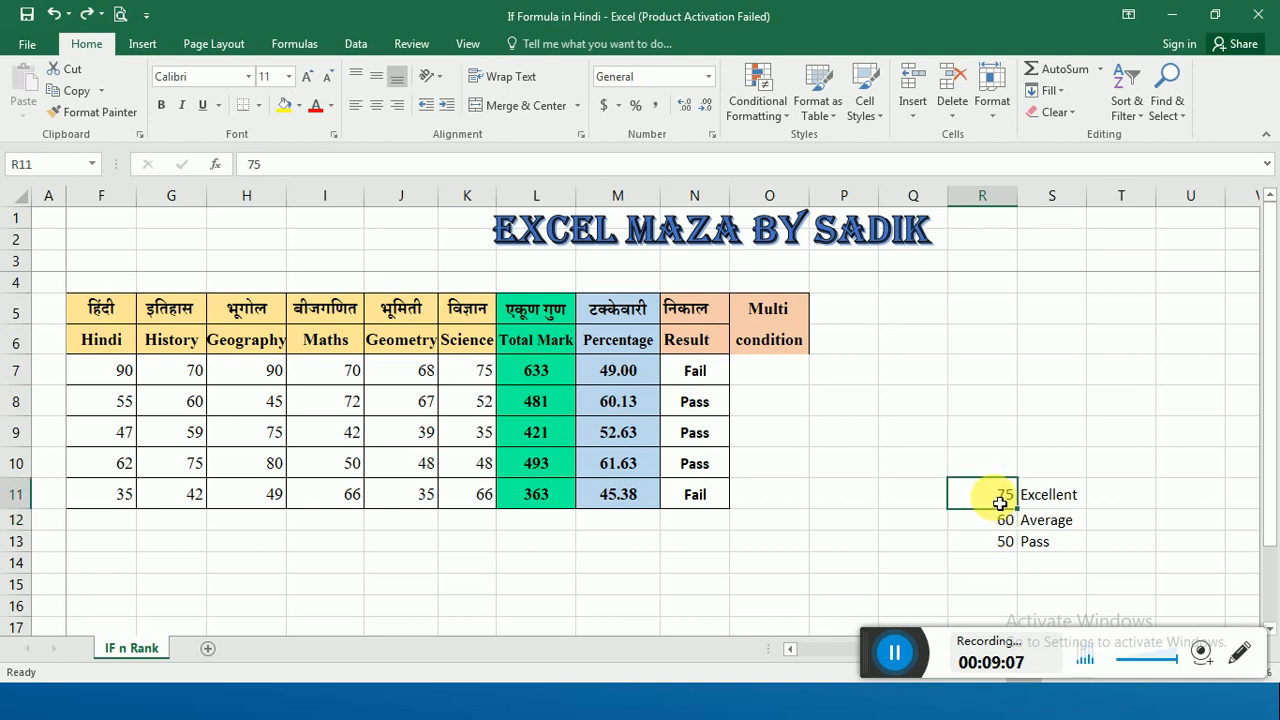
left_click(1054, 506)
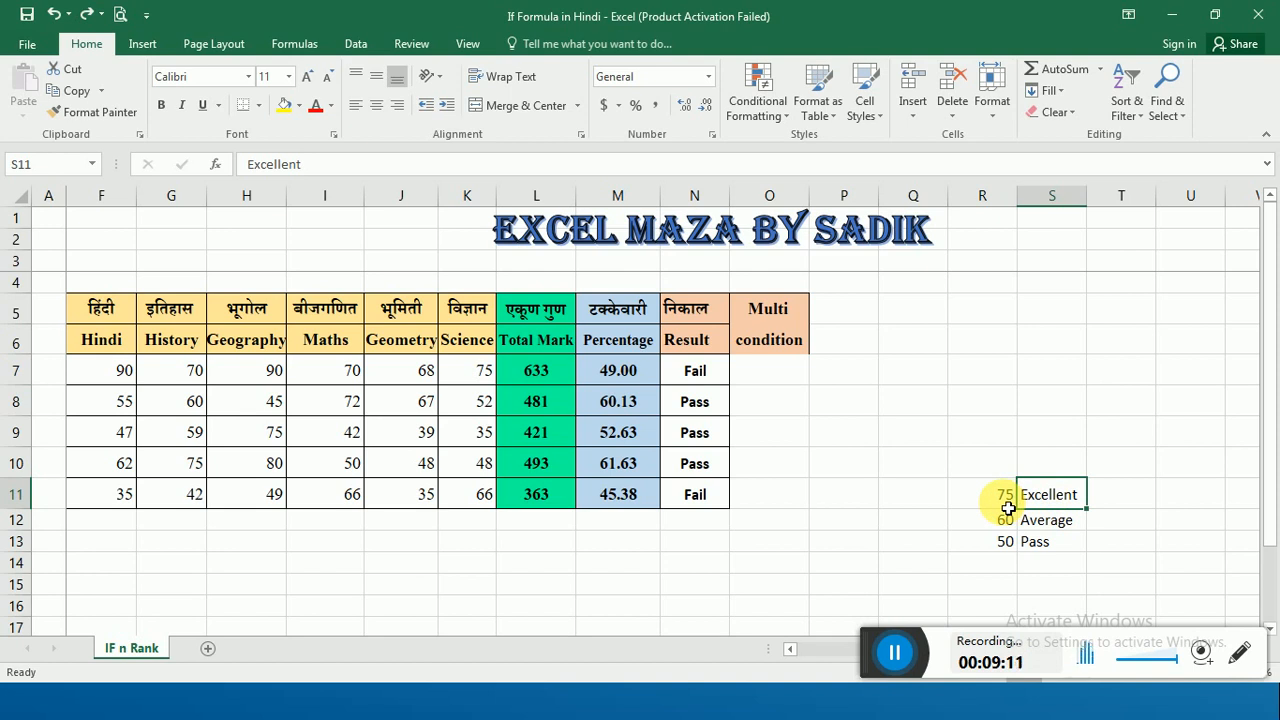
Step: Begin an IF formula in O7 with the logical test M7>=75
left_click(790, 371)
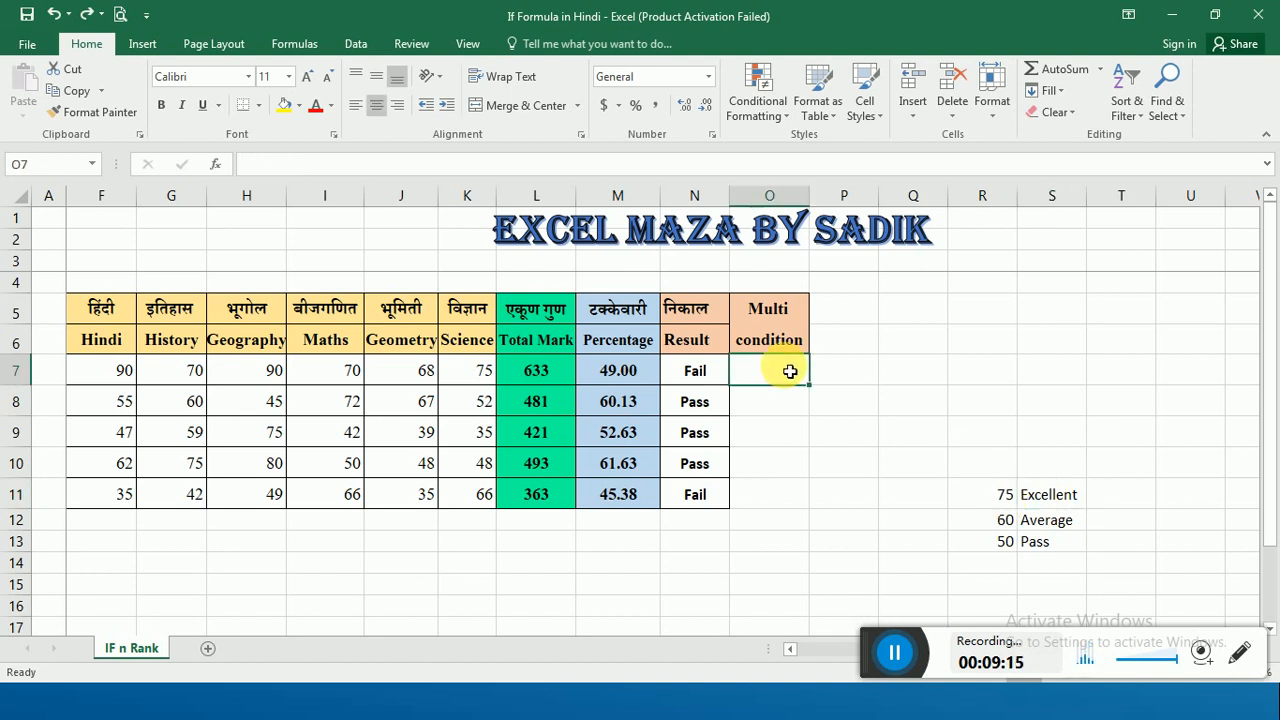
type("=")
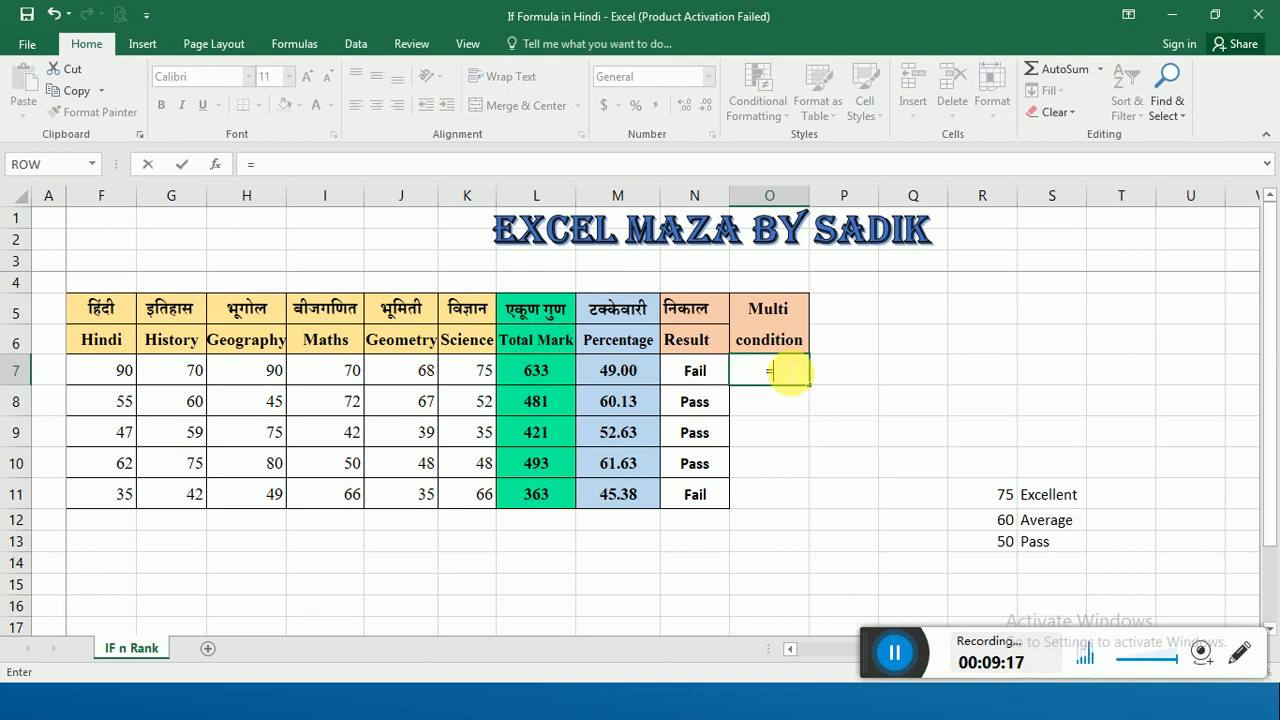
type("if")
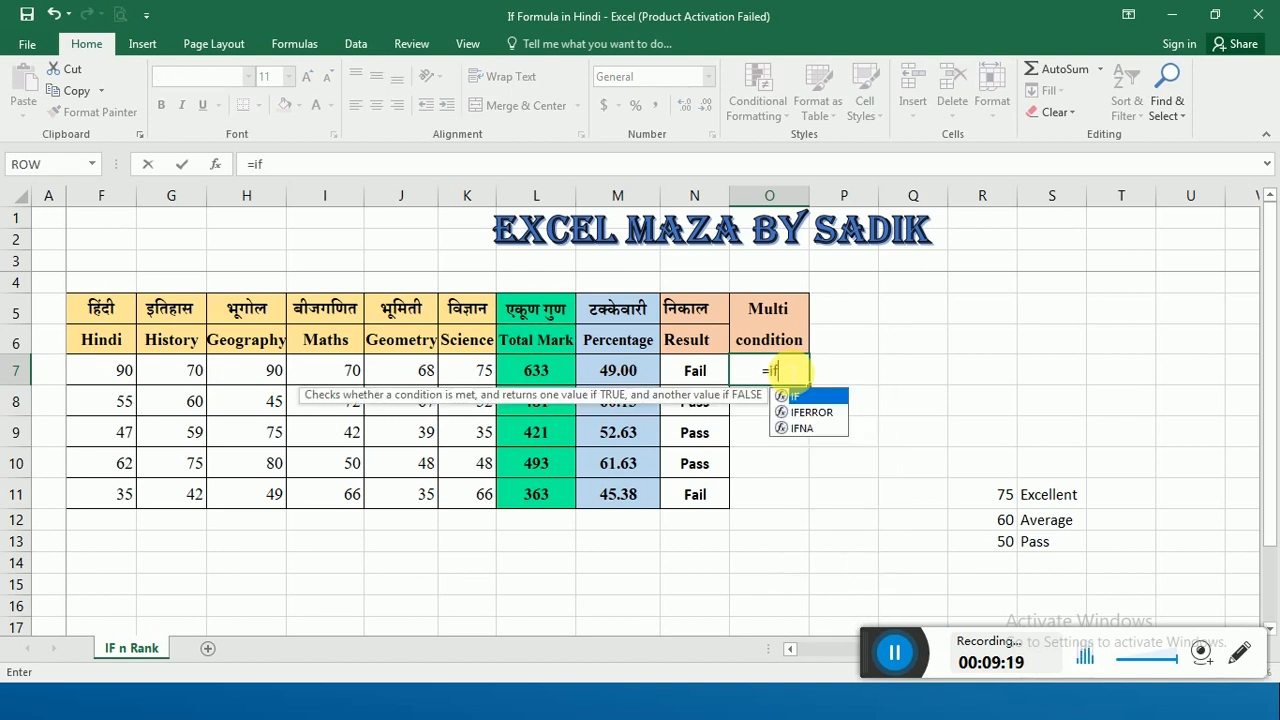
type("(")
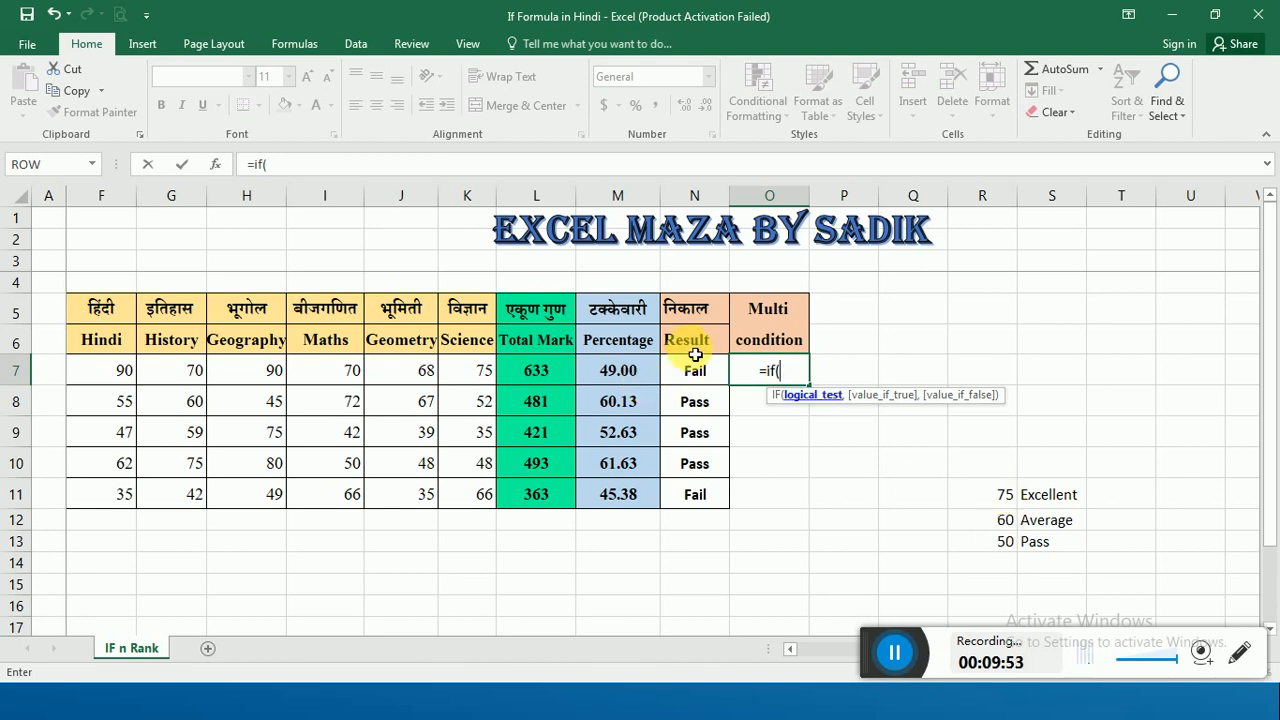
left_click(612, 376)
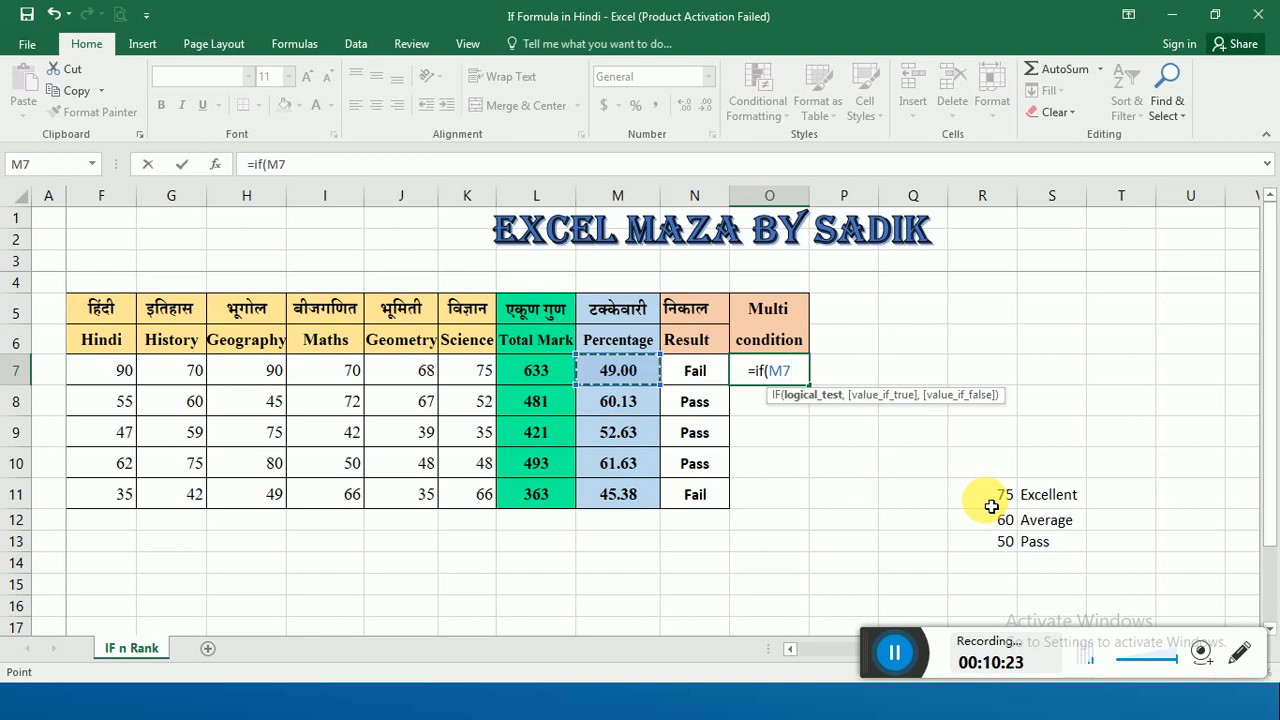
type(">")
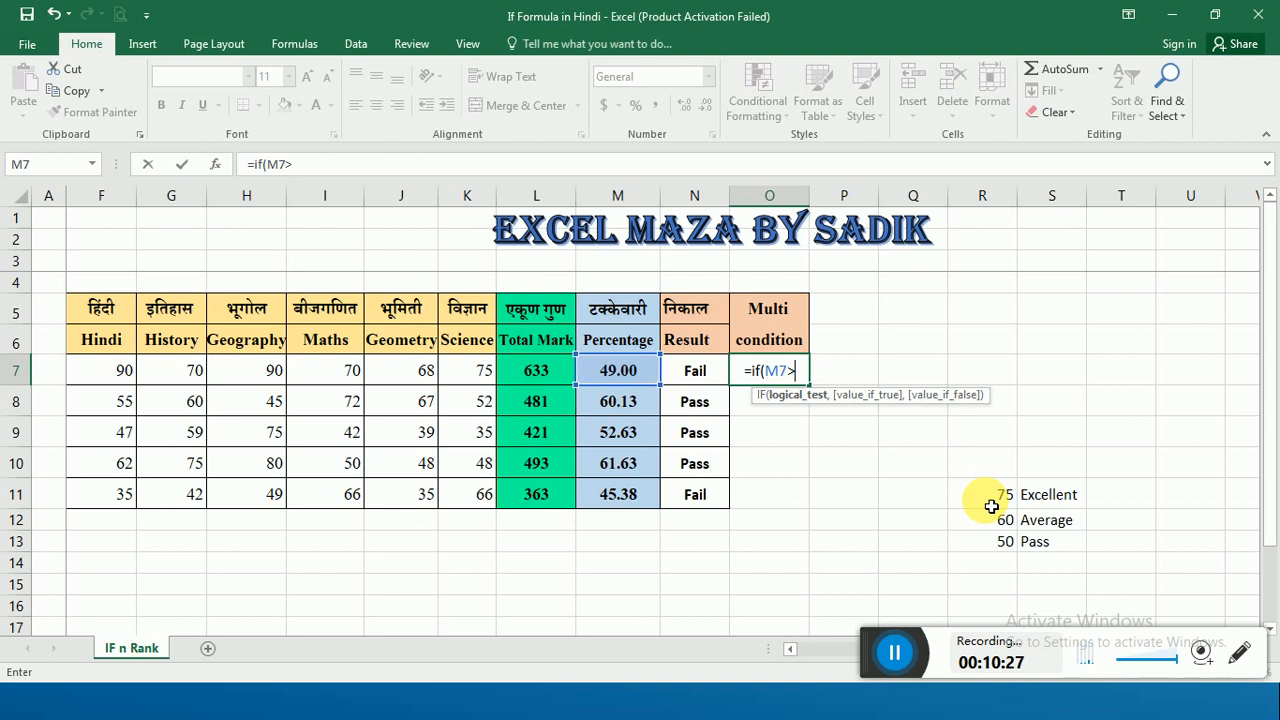
type("=75")
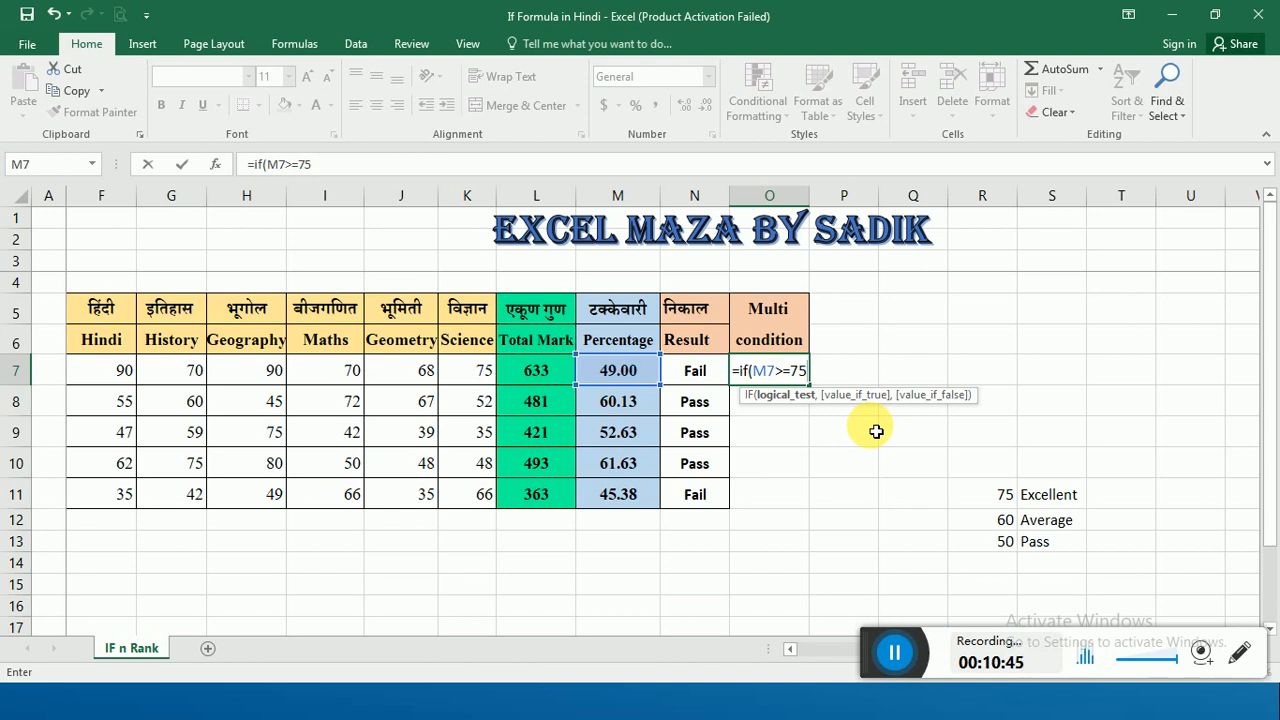
Step: Add "Excellent" as the value-if-true argument of the IF formula in O7
type(",")
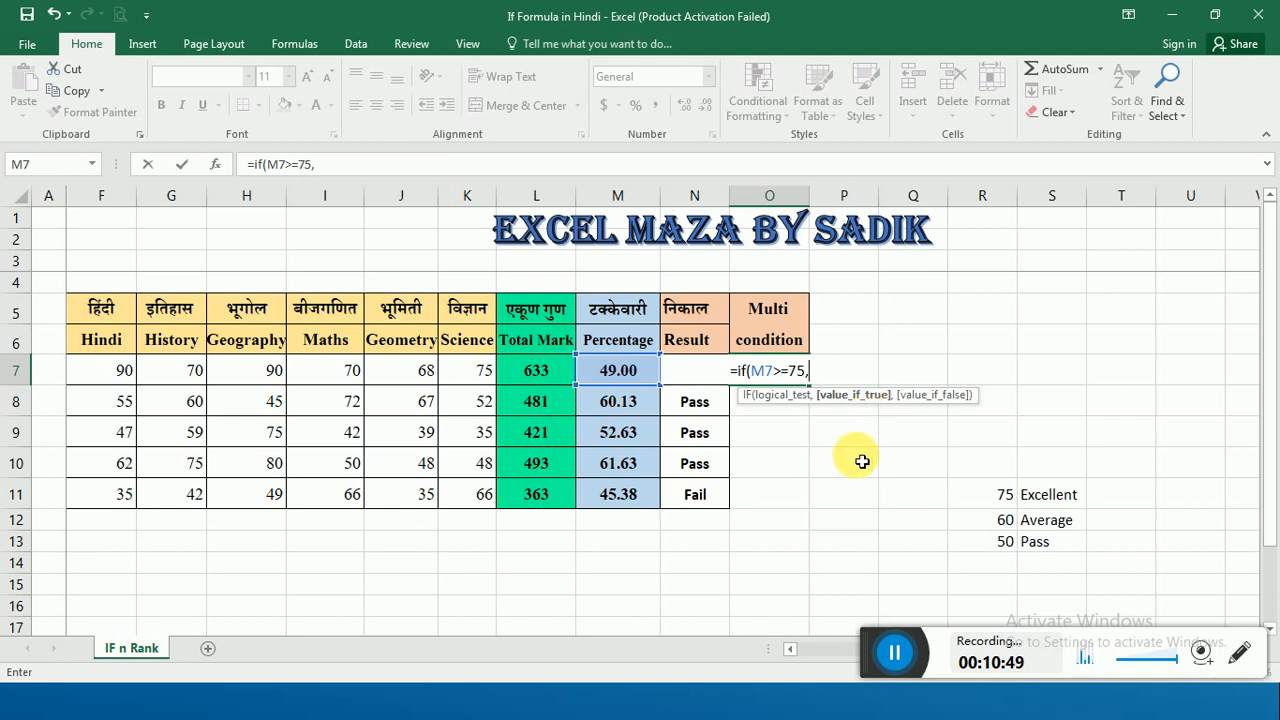
type("\"")
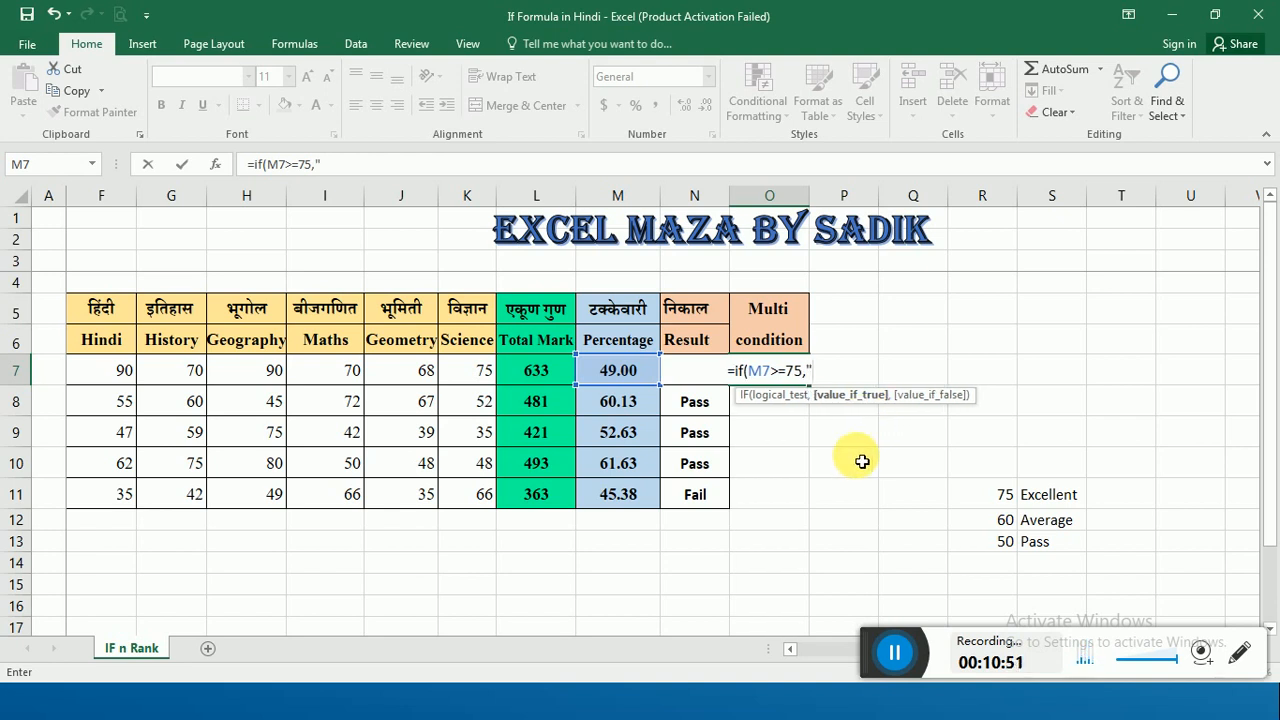
type("Excel")
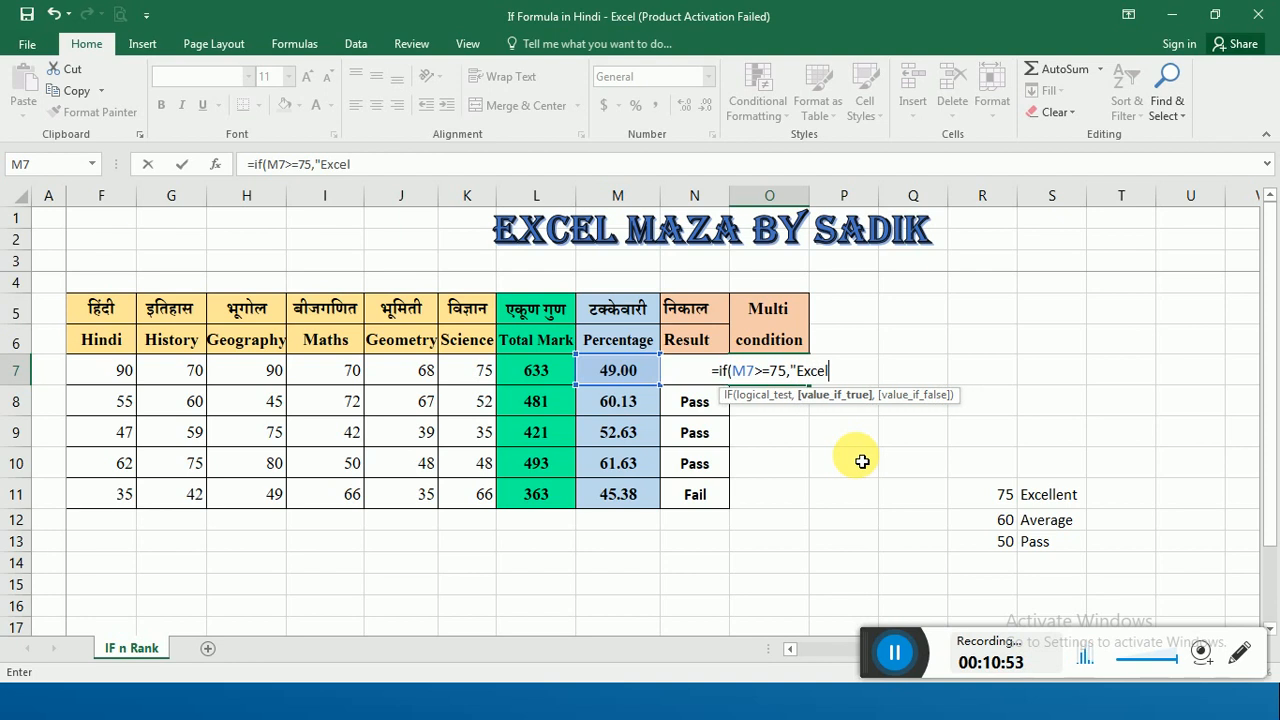
type("let")
key("BackSpace")
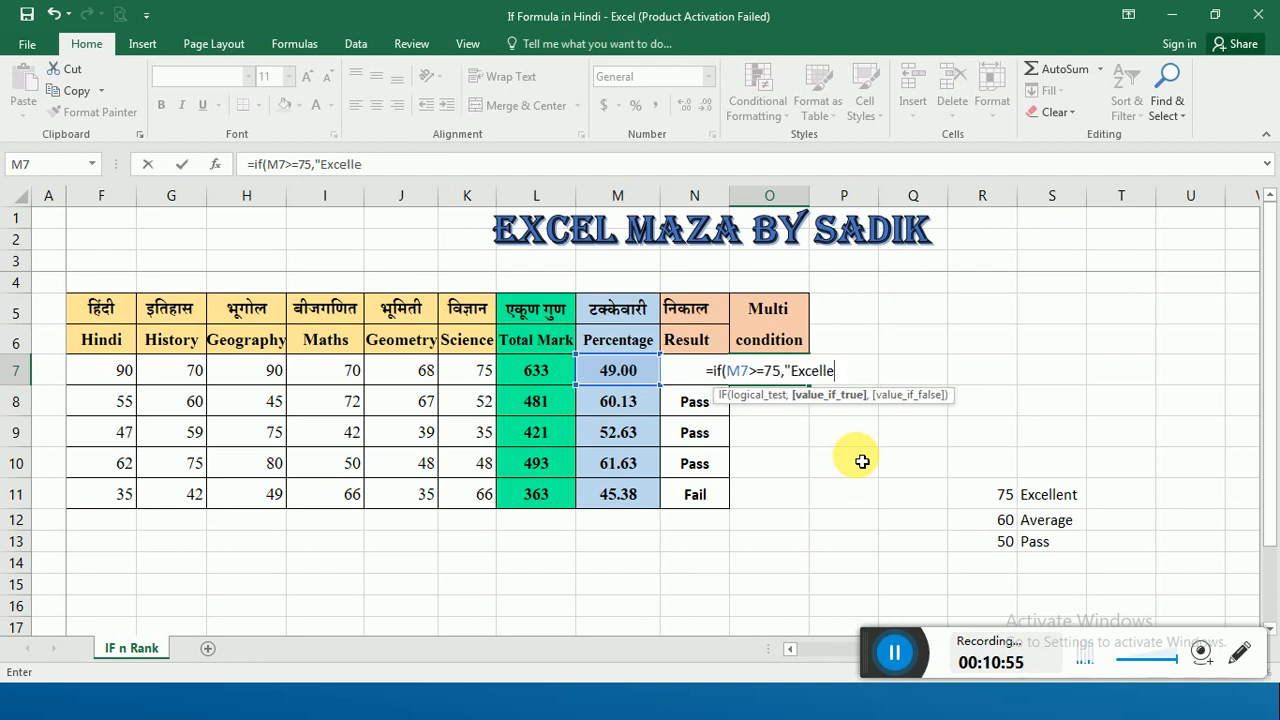
type("nt")
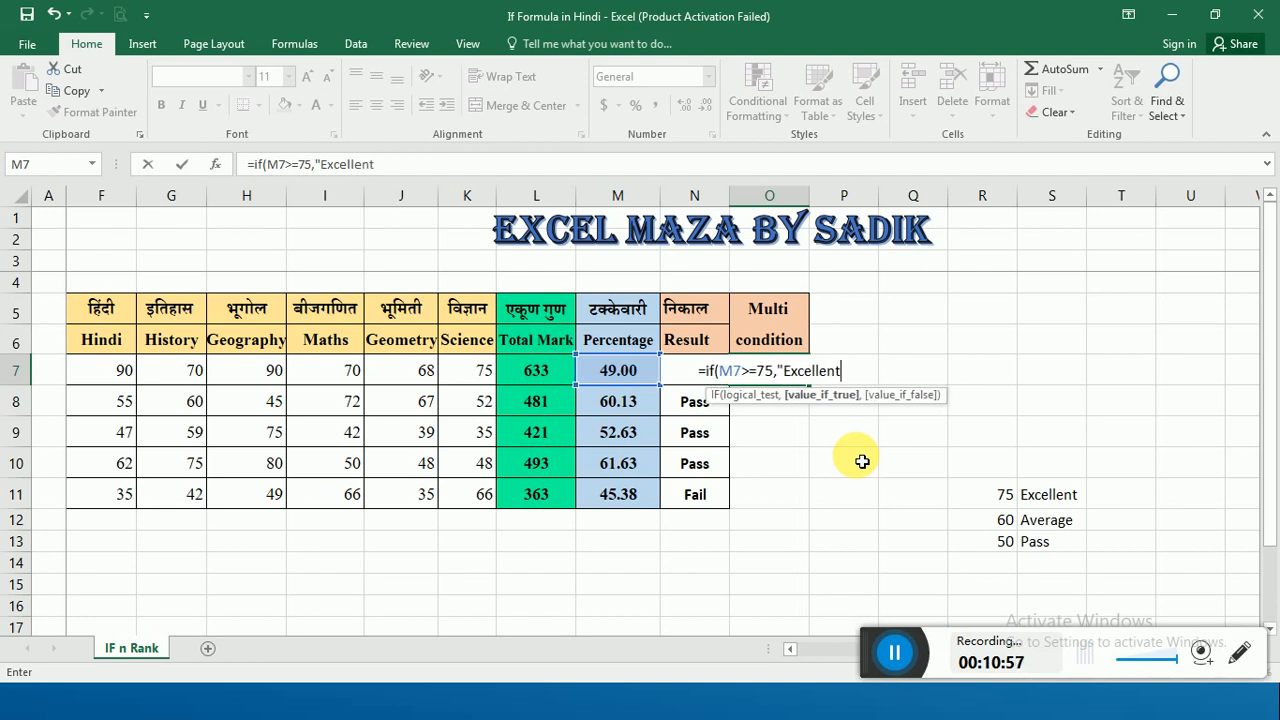
type("\"")
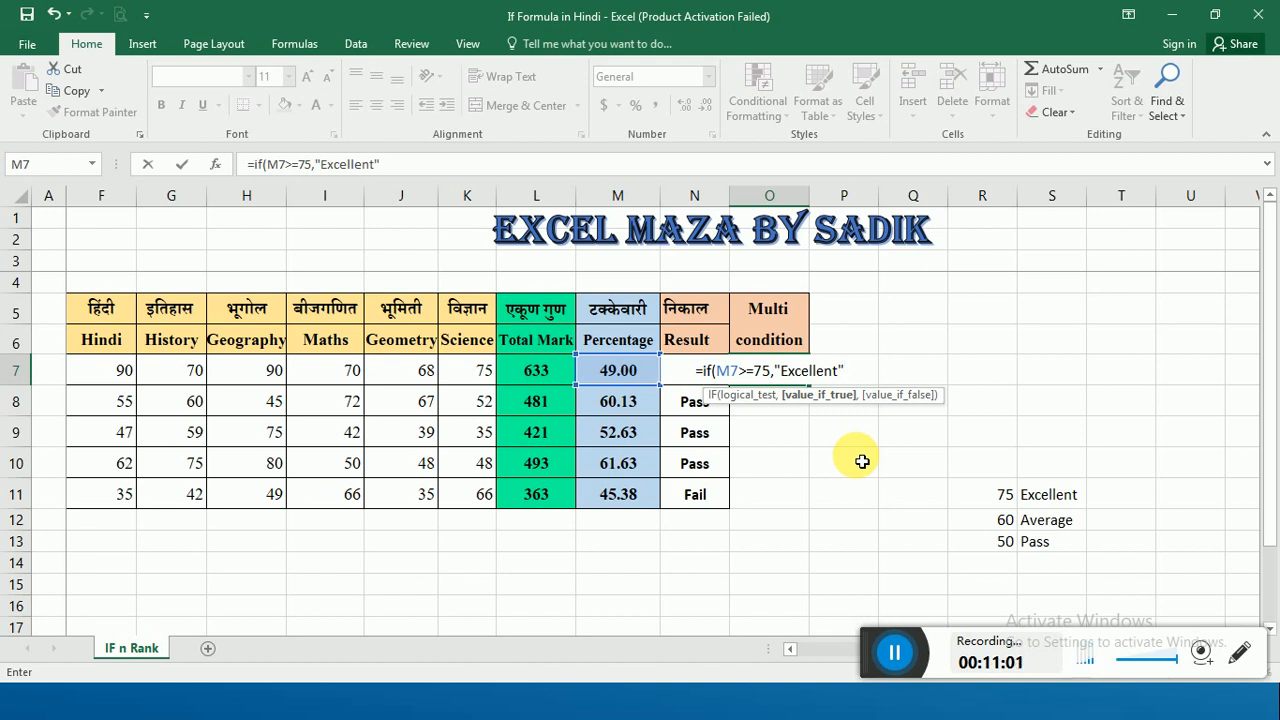
Step: Nest a second IF as the value-if-false argument in O7, with the logical test M7>=60
type(",")
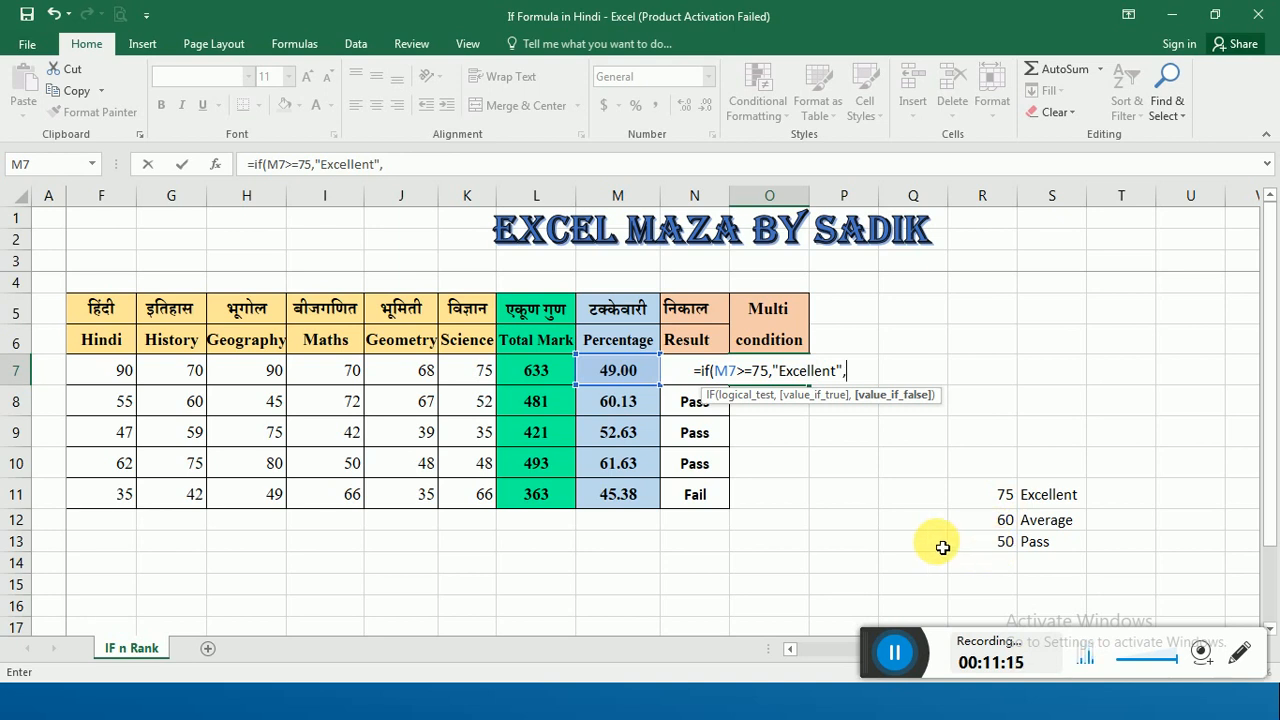
type("if")
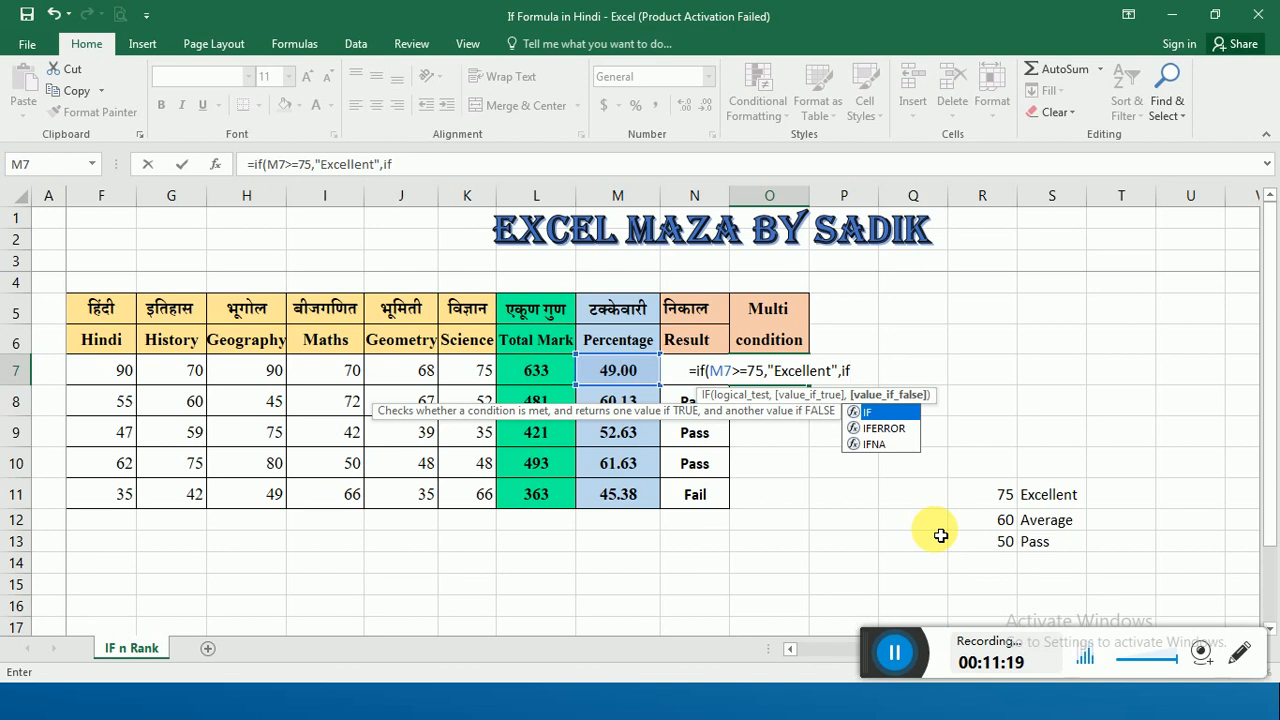
type("(")
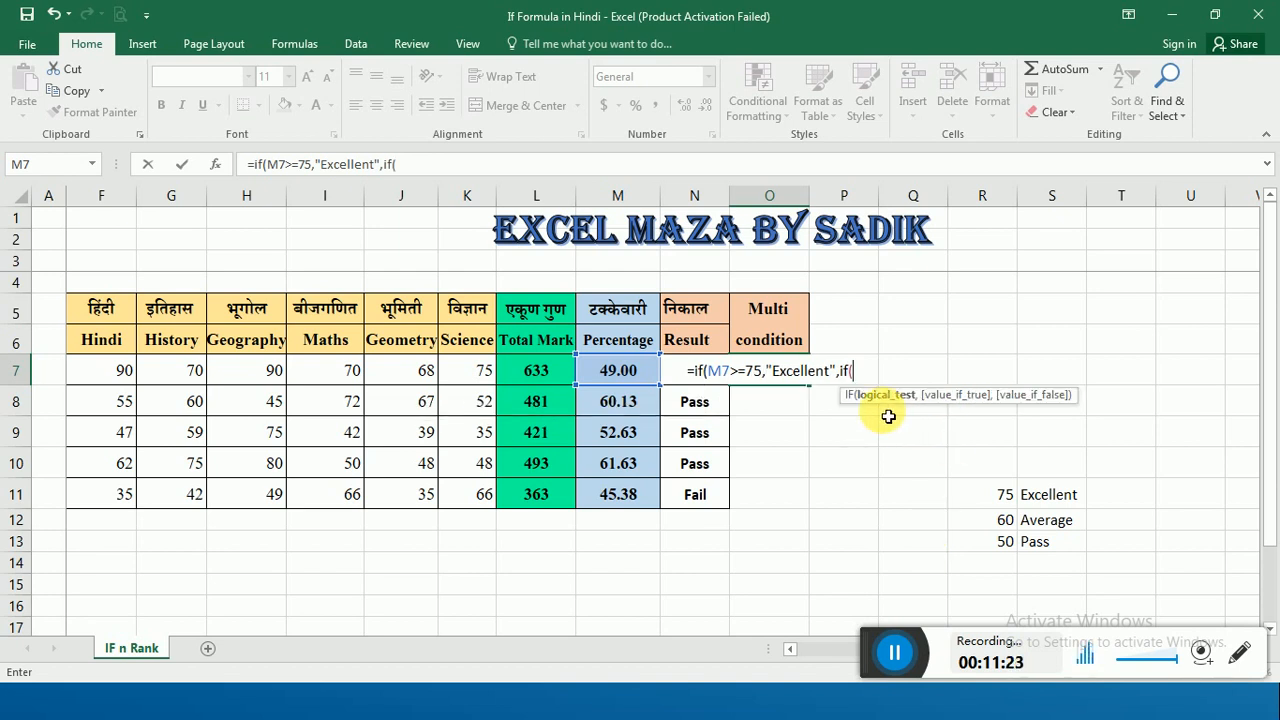
left_click(627, 375)
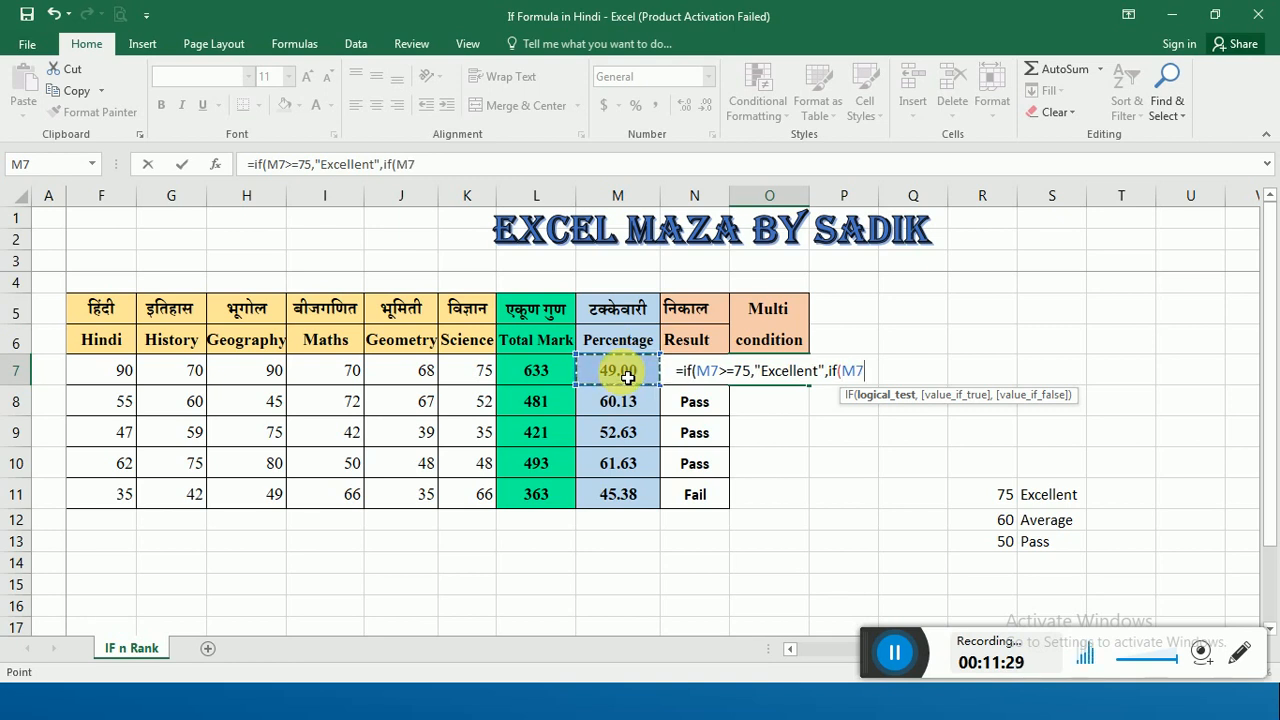
type(">")
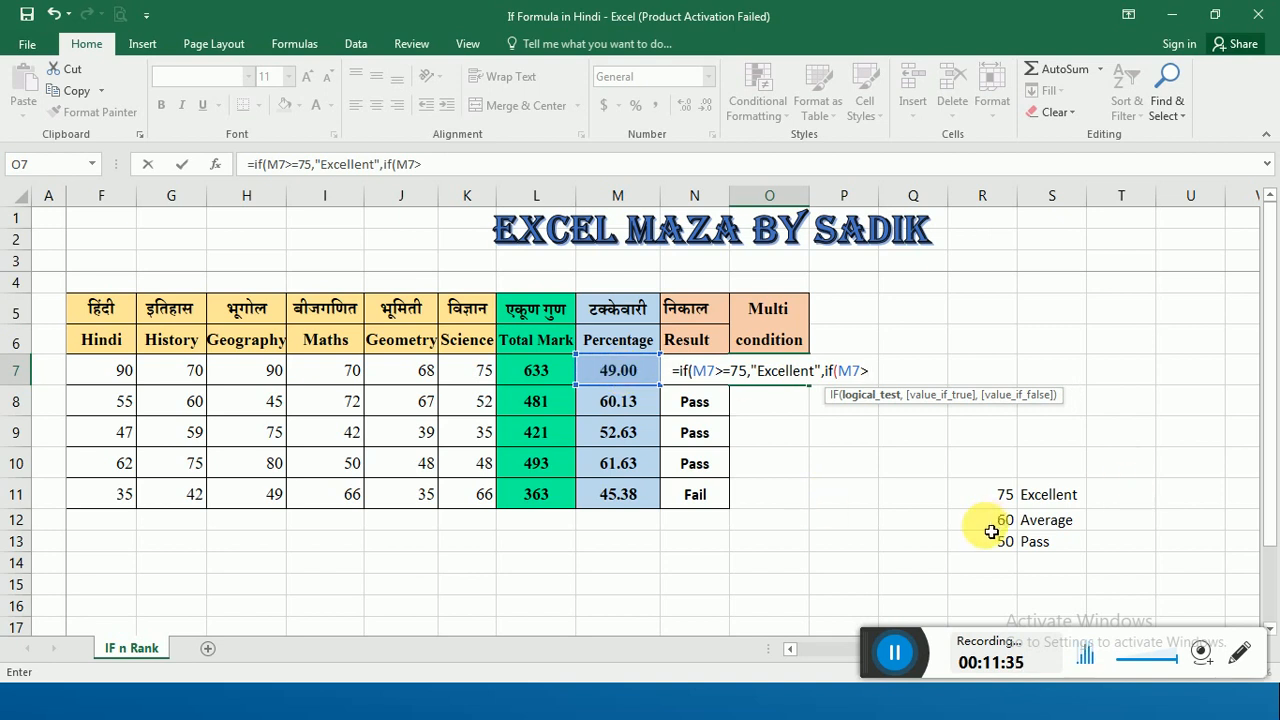
type("=60")
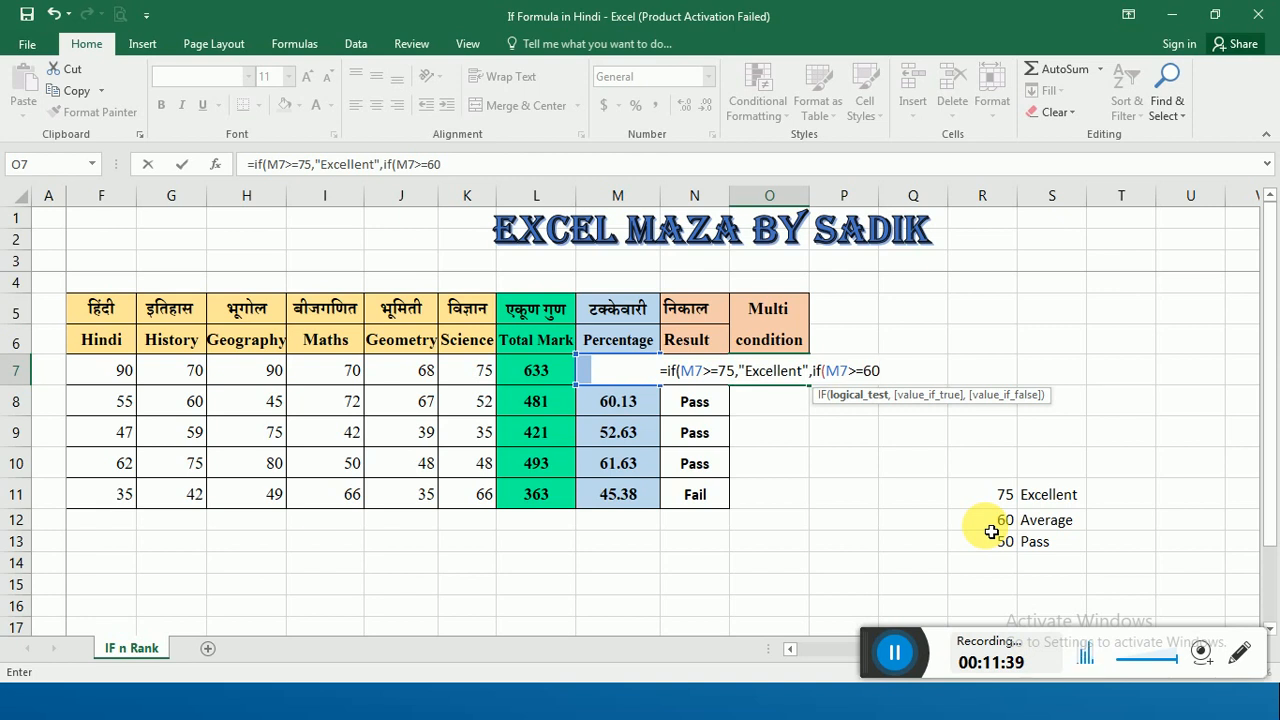
Step: Add "Average" as the value-if-true argument of the second IF in O7
type(",")
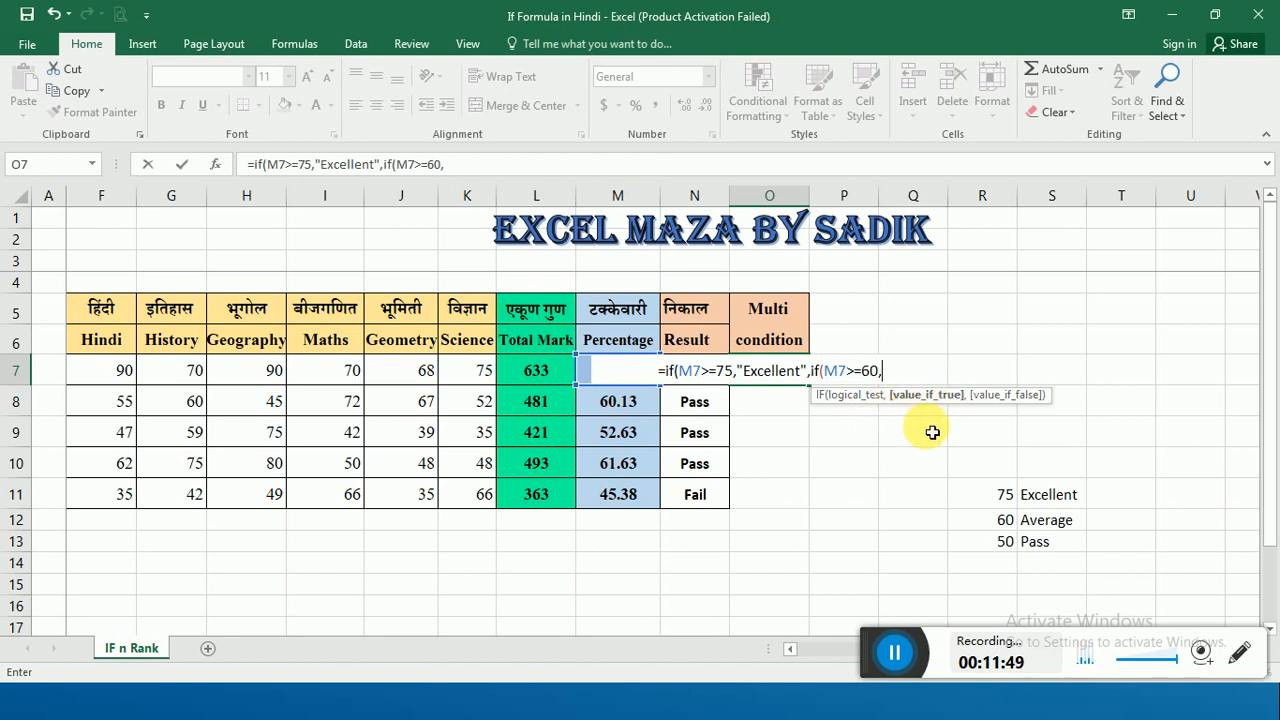
type("\"")
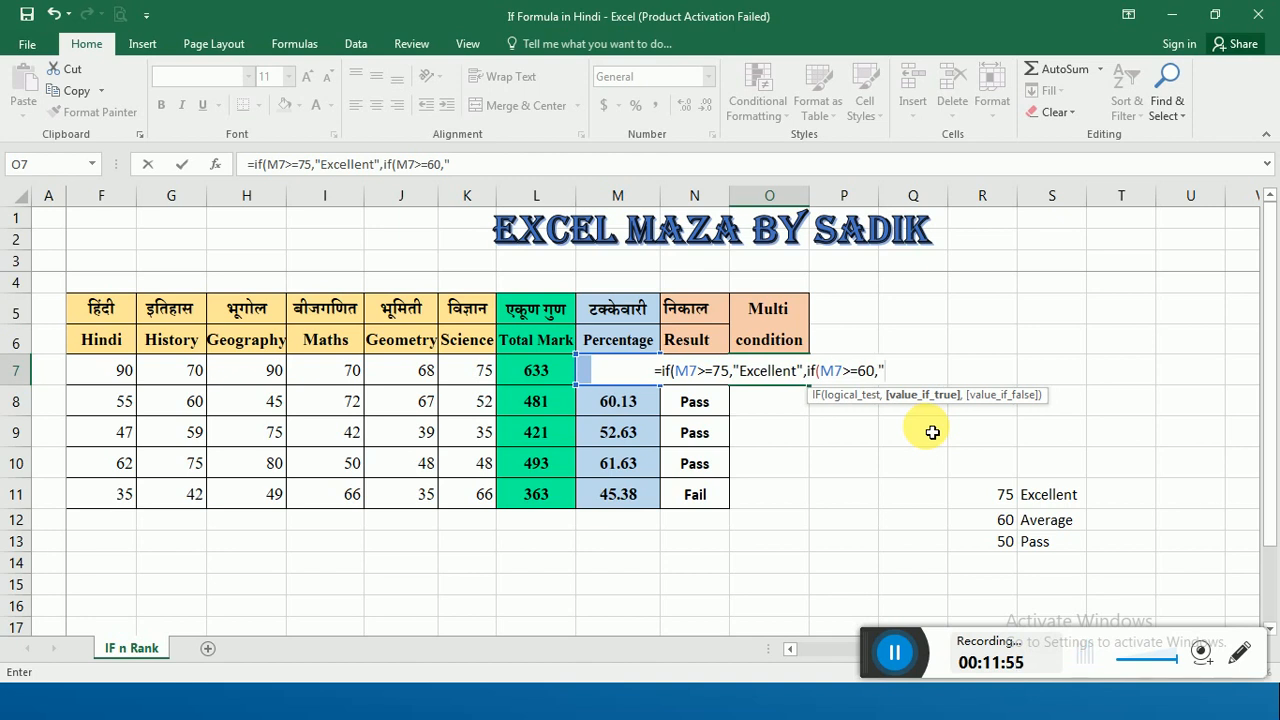
type("Average")
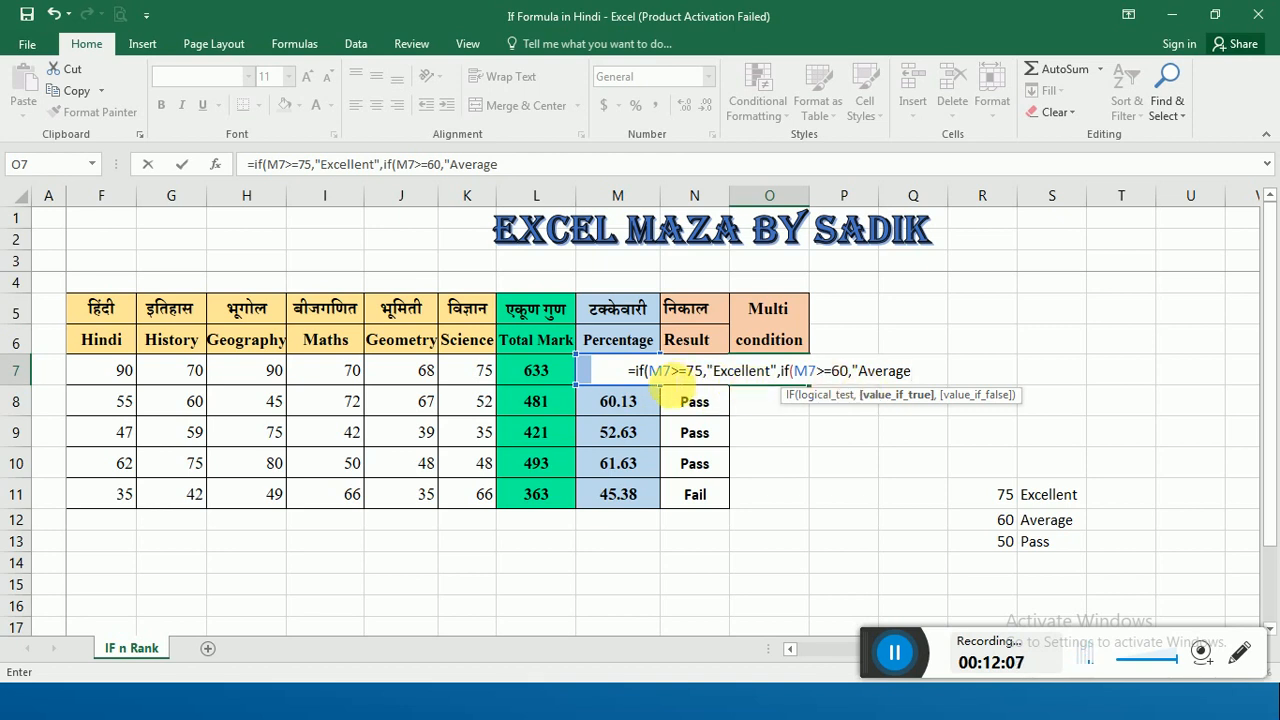
type("\"")
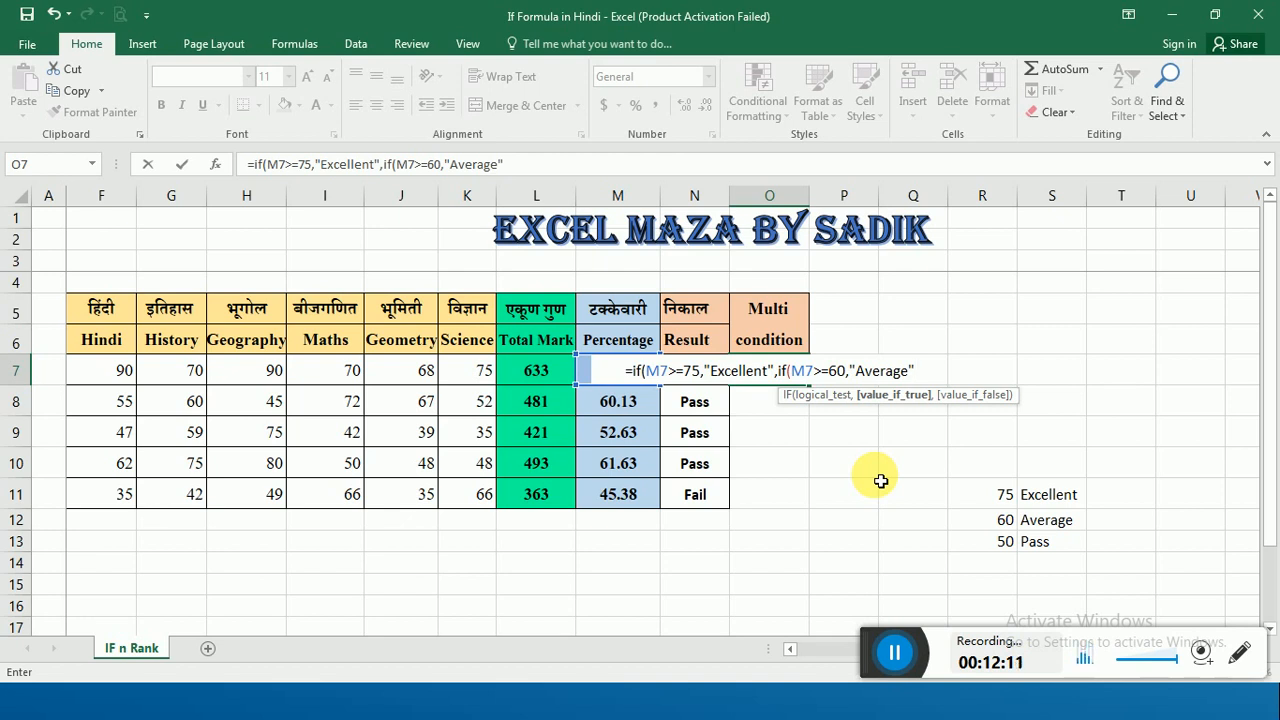
Step: Nest a third IF as the value-if-false argument of the second IF in O7, with the logical test M7>=50
type(",")
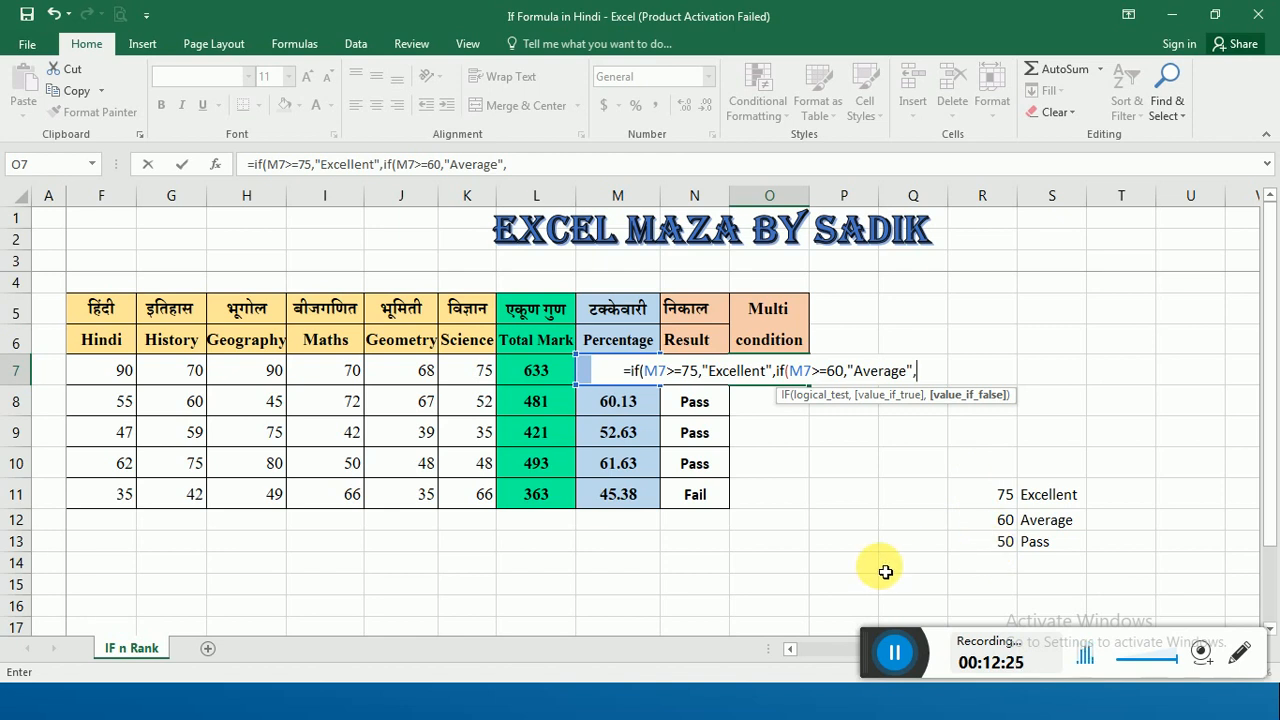
type("if")
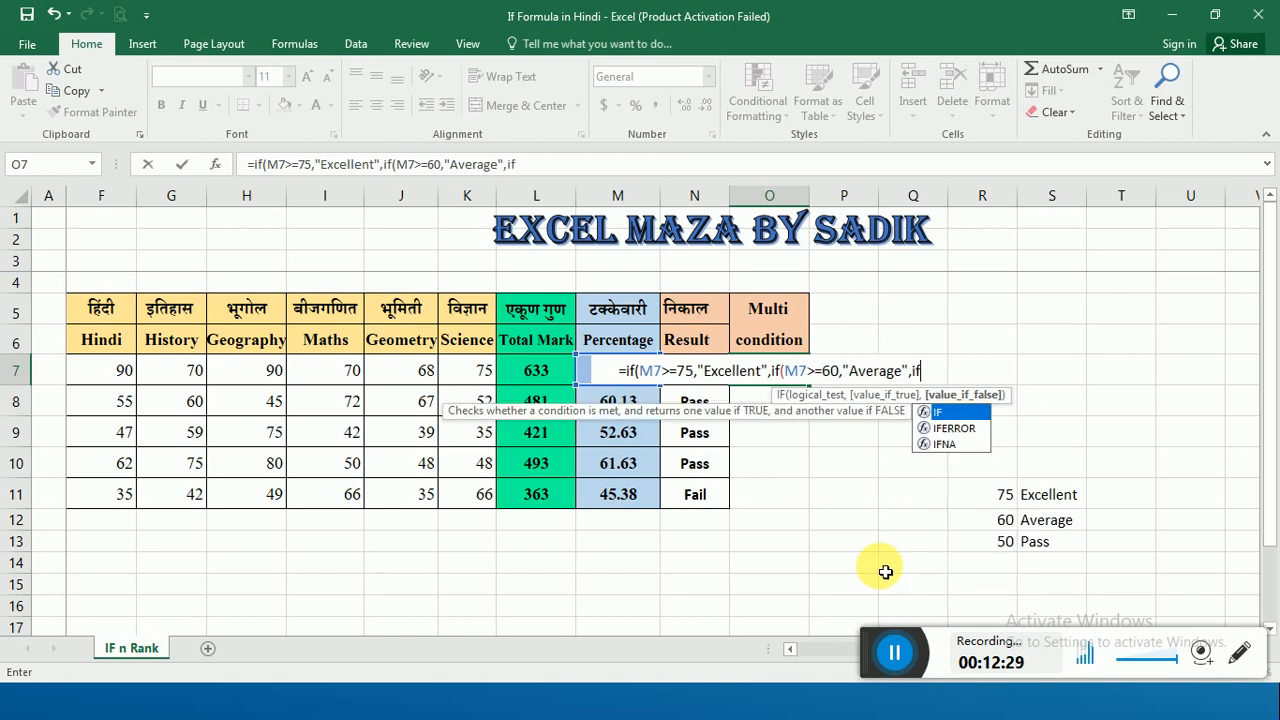
type("(")
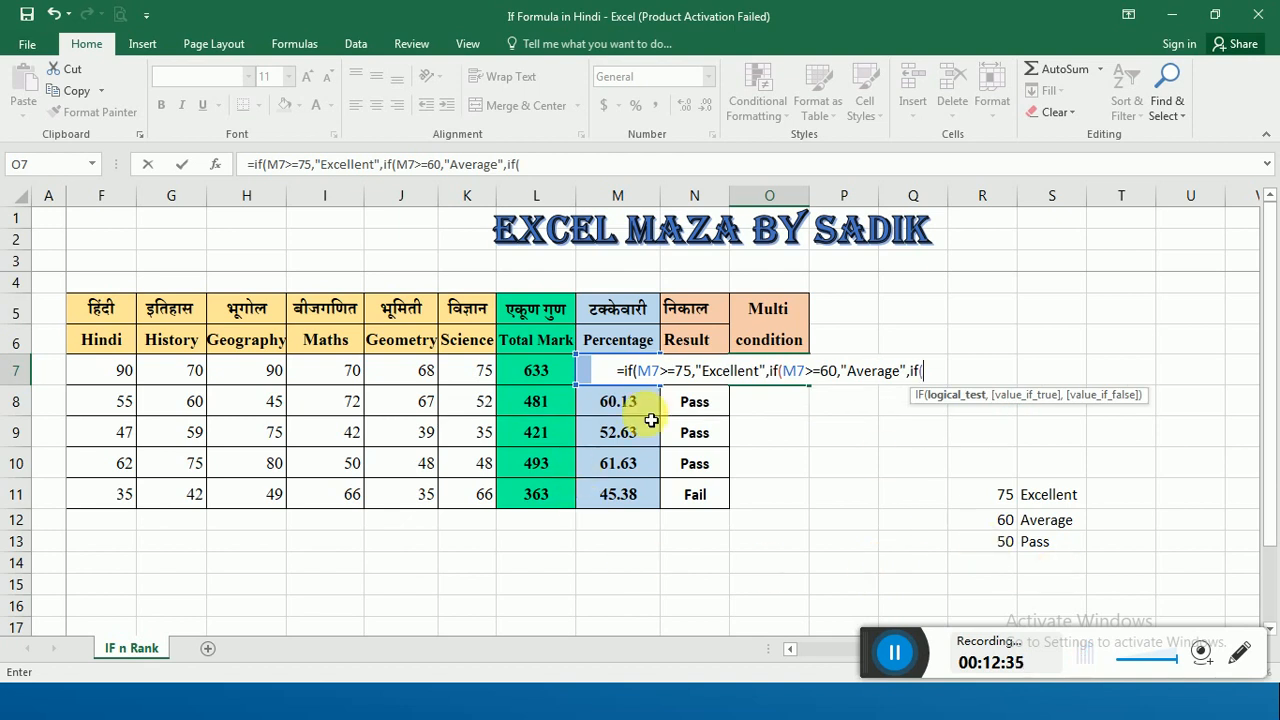
left_click(588, 375)
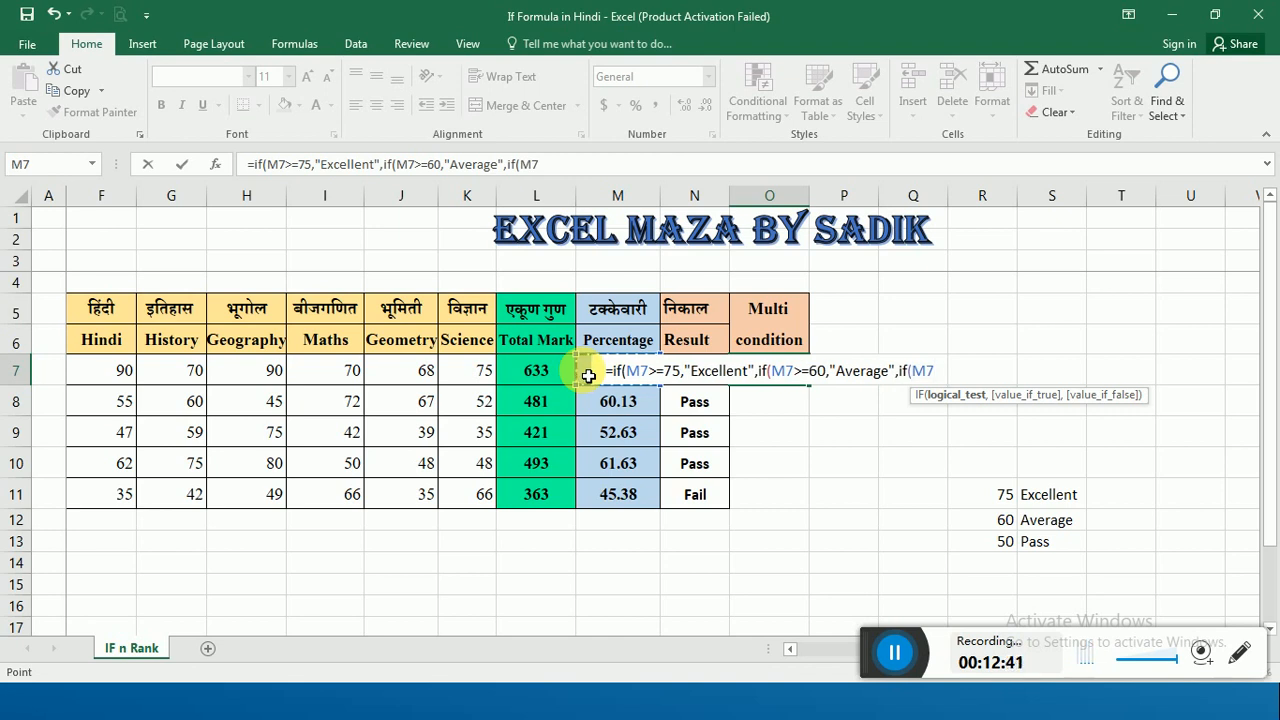
type(">")
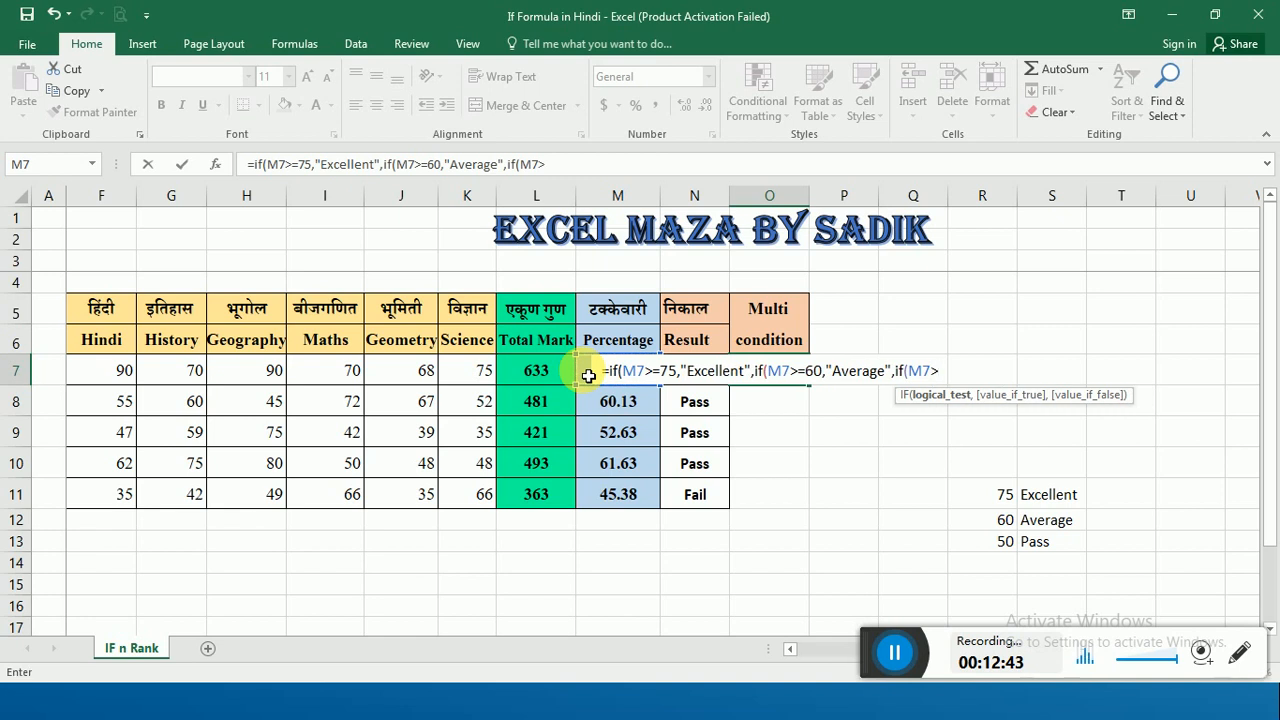
type("=")
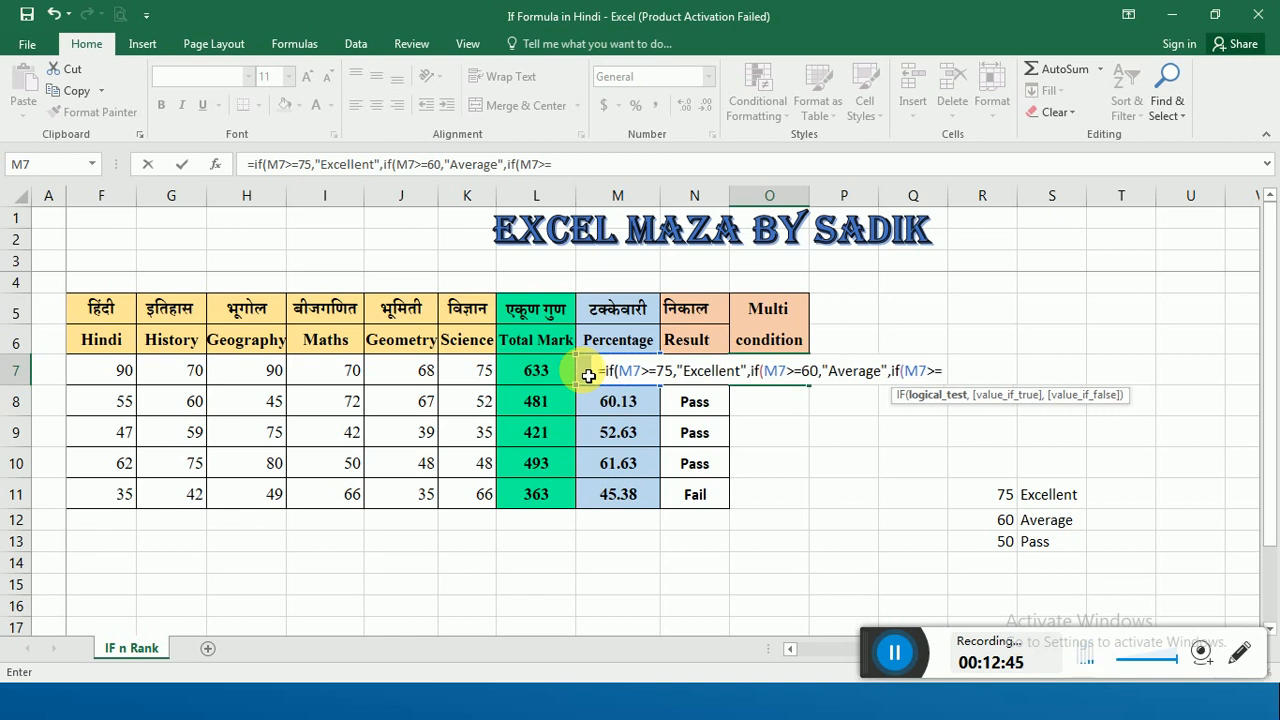
type("50")
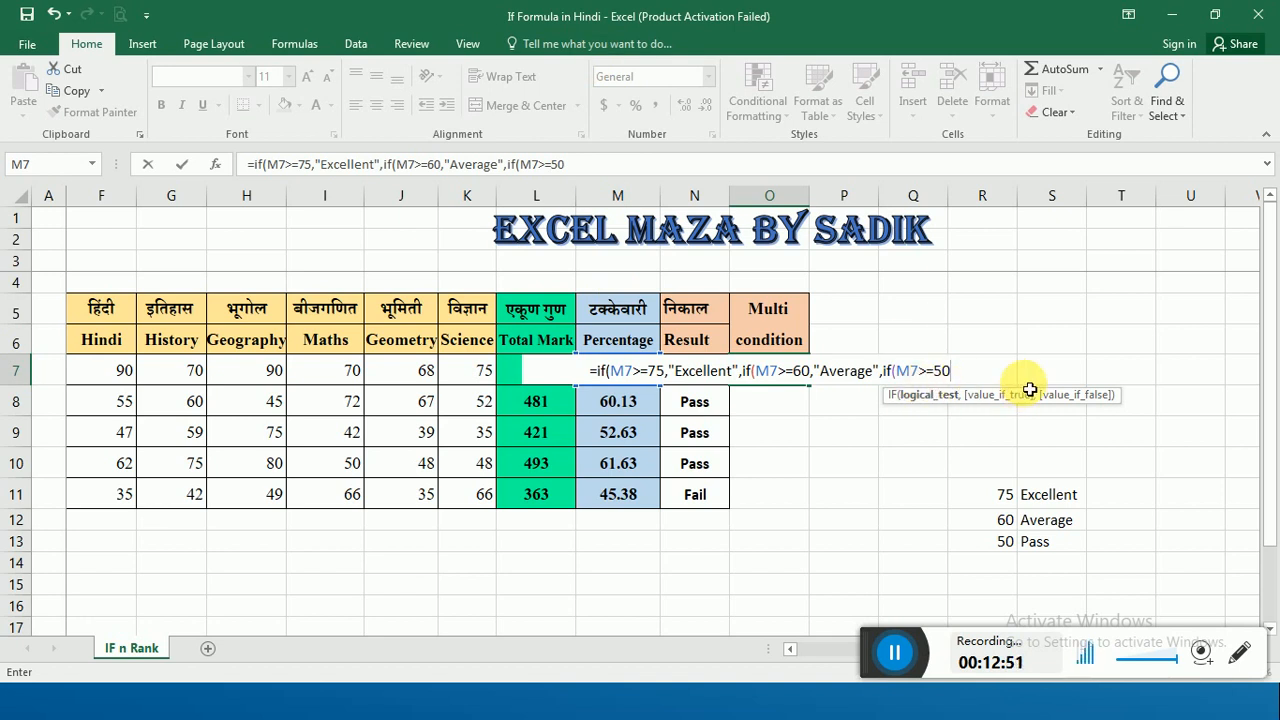
Step: Add "Pass" as the value-if-true argument of the third IF in O7
type(",")
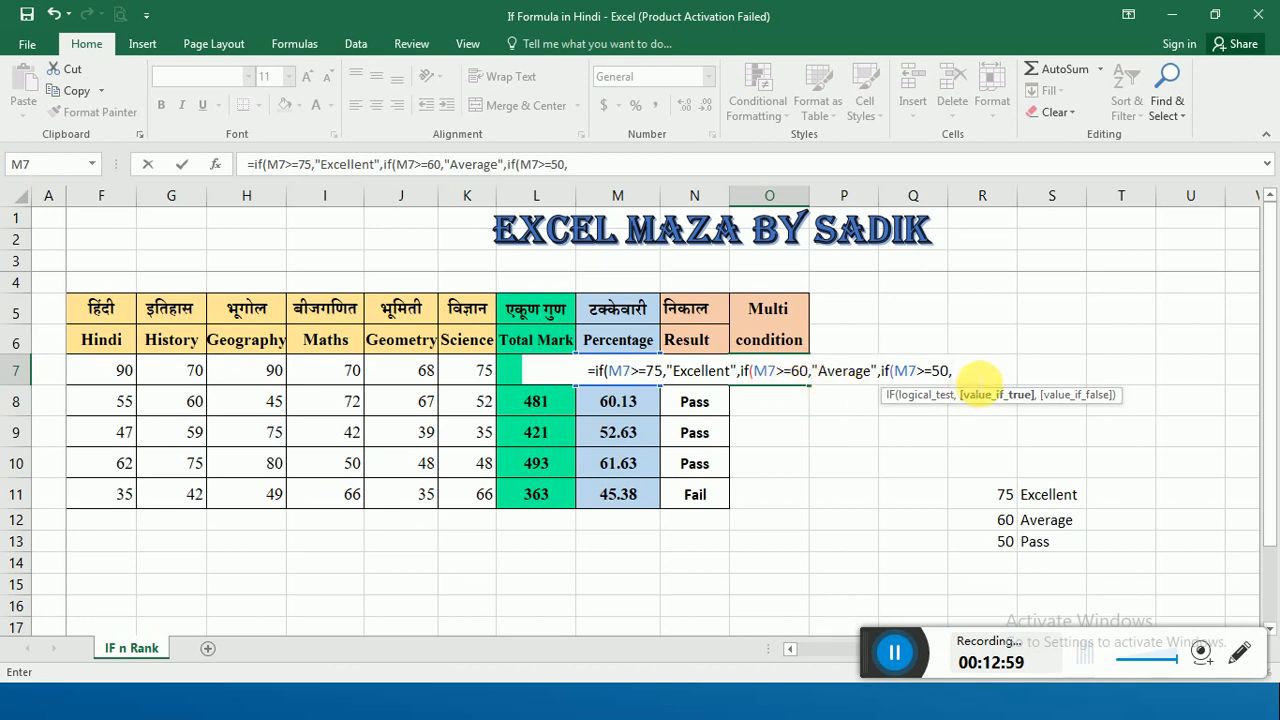
type("\"")
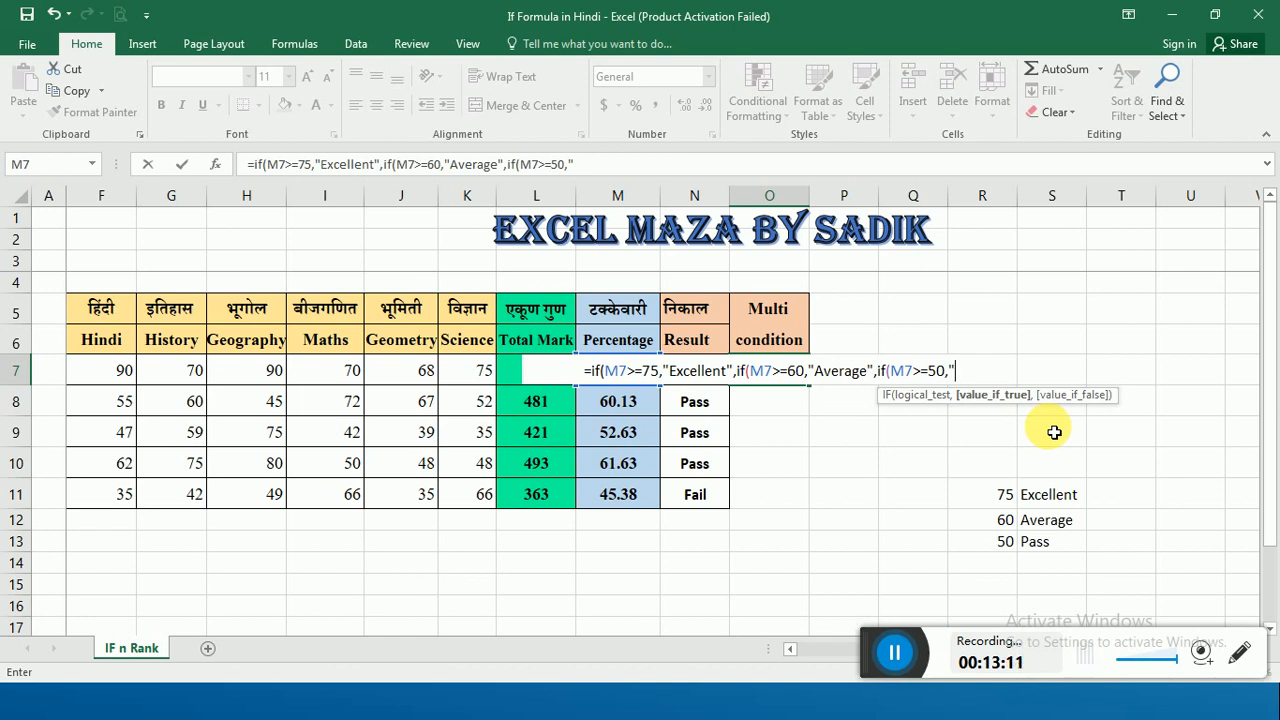
type("Pass\"")
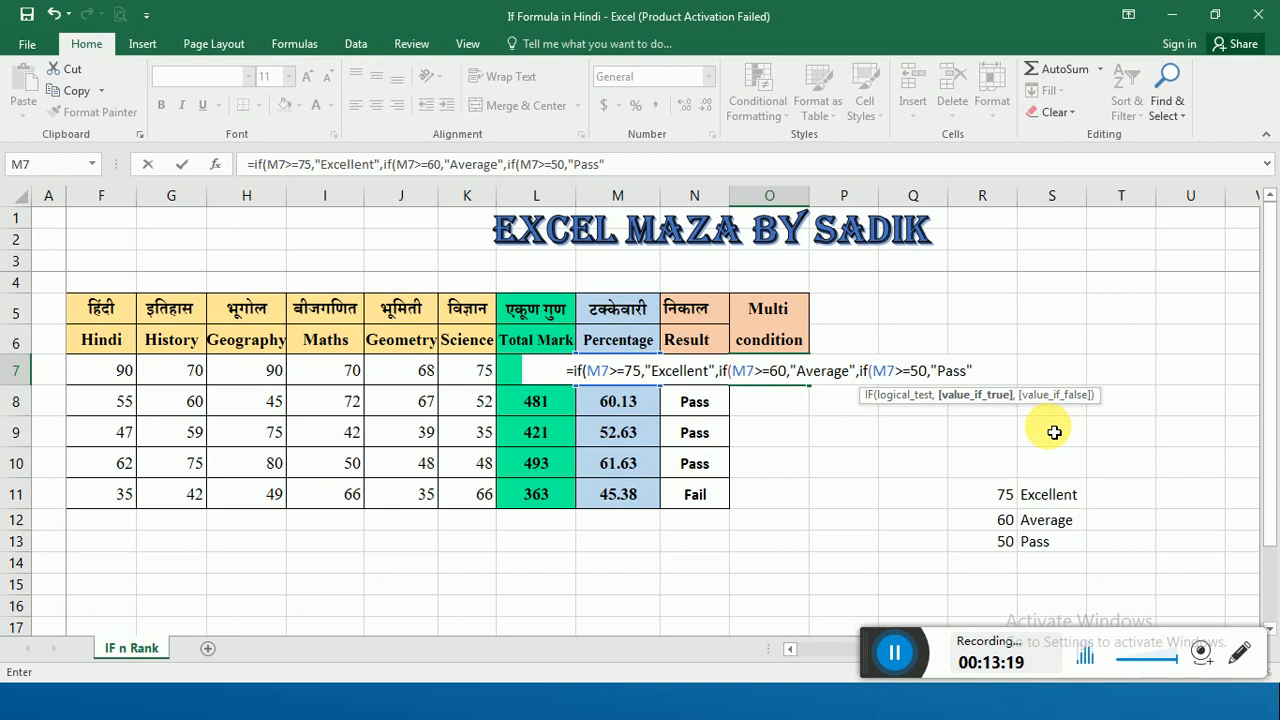
Step: Add "Fail" as the value-if-false argument of the third IF, close all three IFs and enter the formula in O7
type(",")
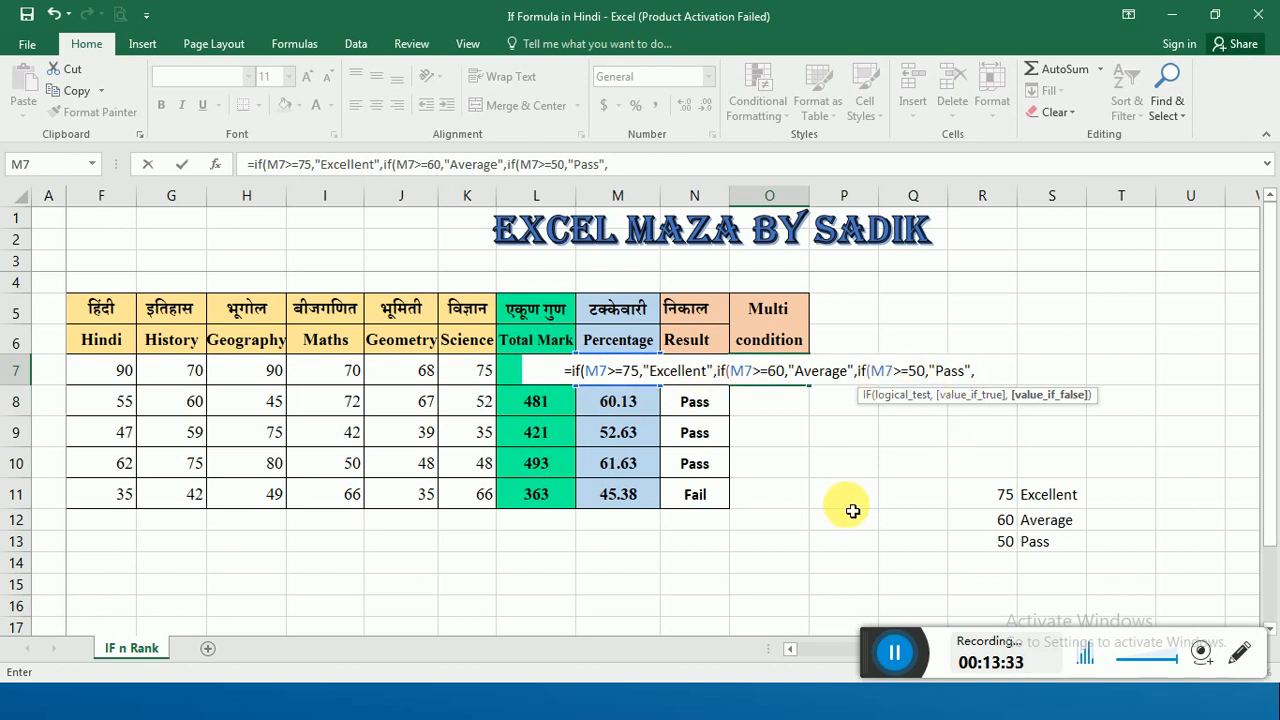
type("\"")
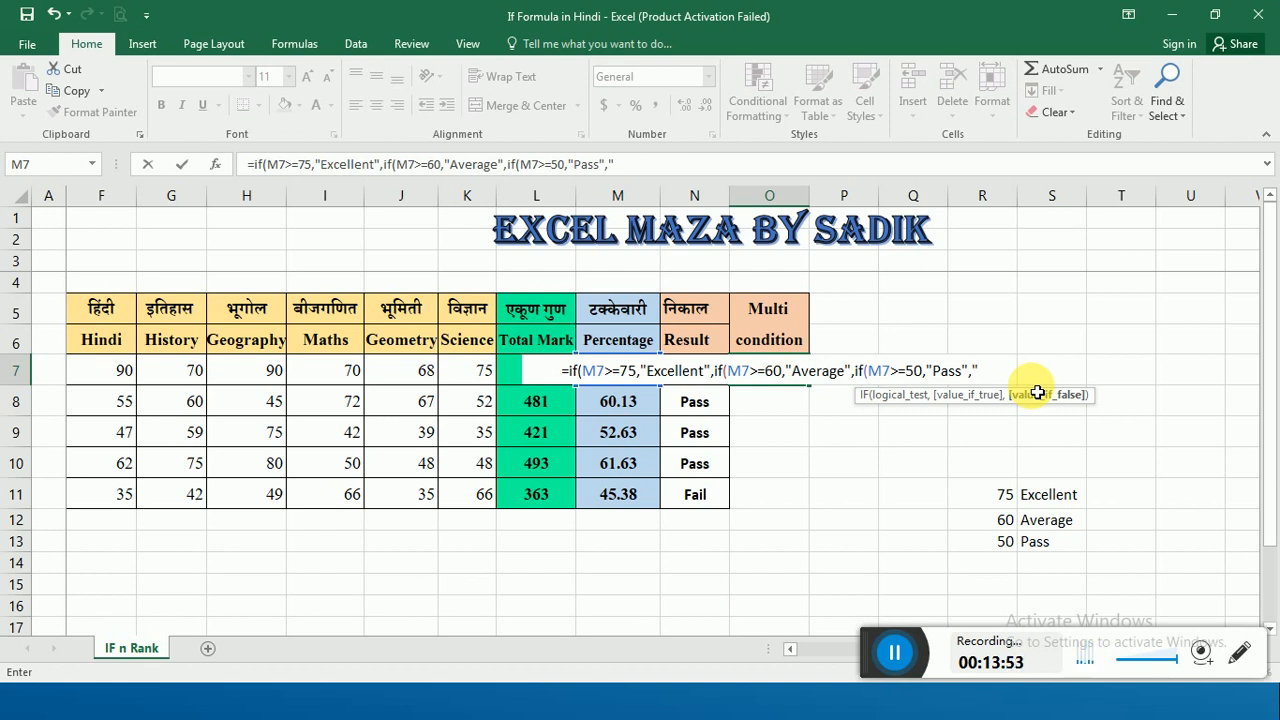
type("Fail")
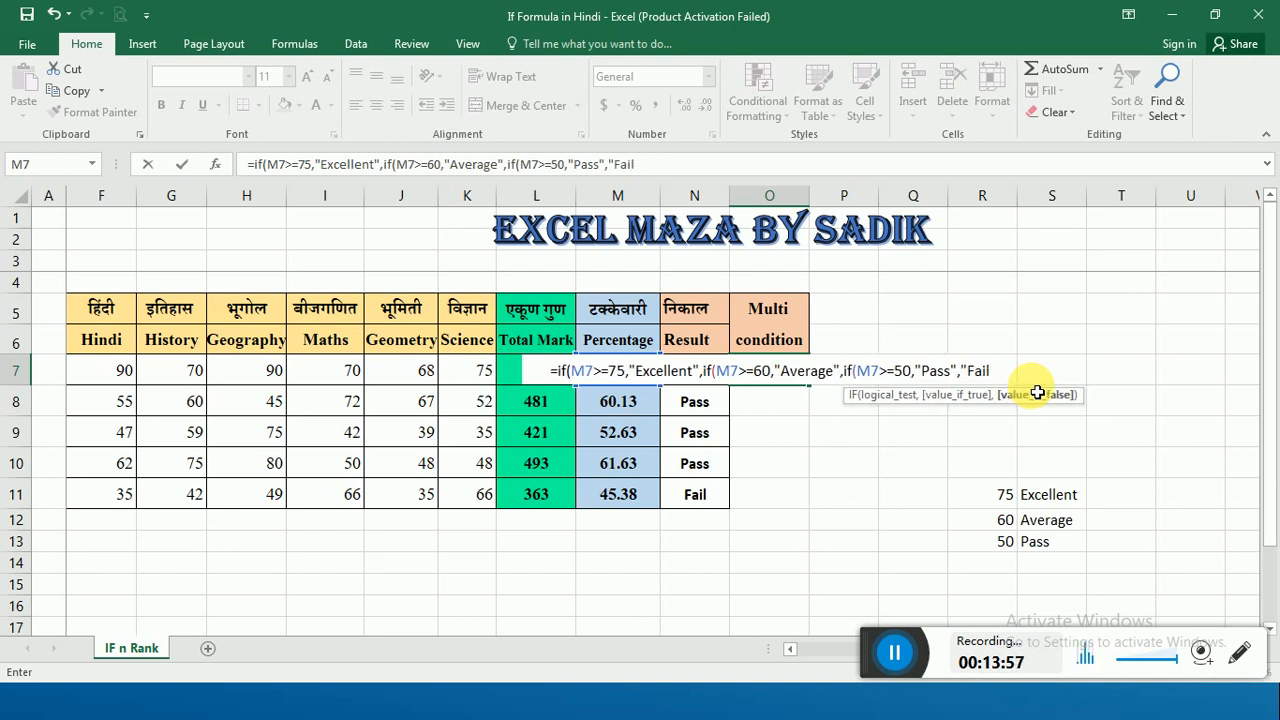
type("\"")
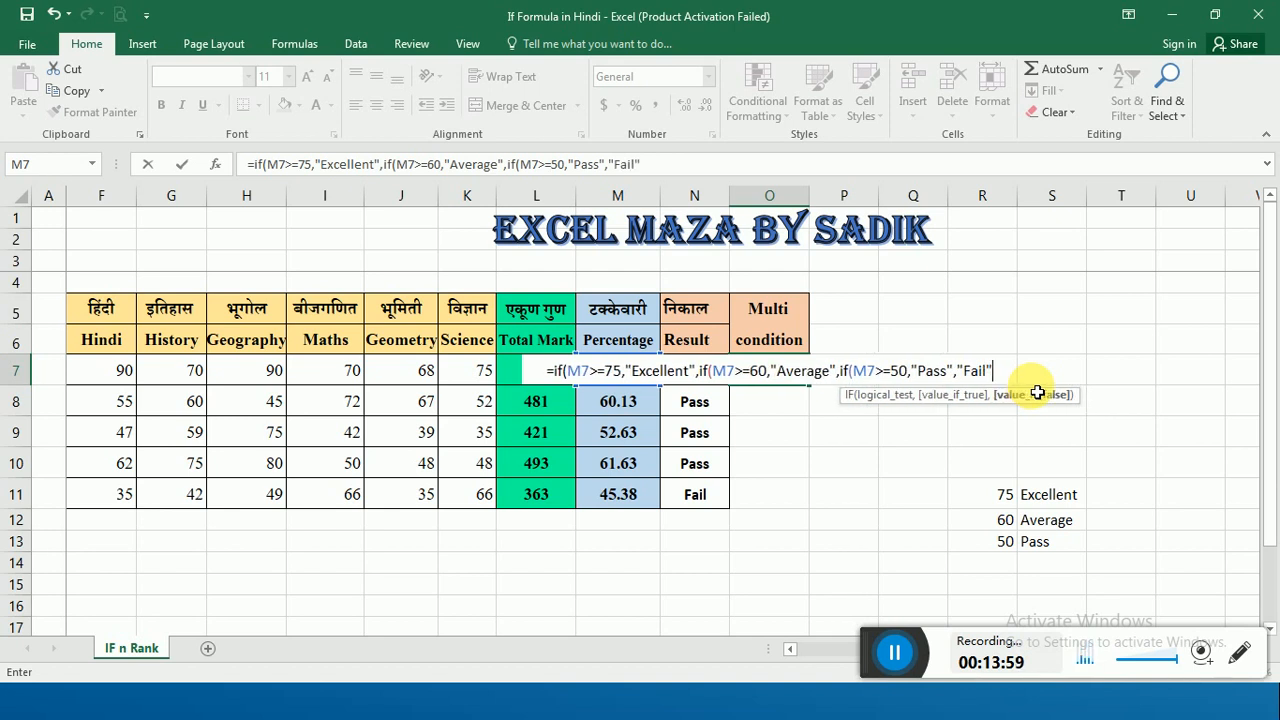
type(")")
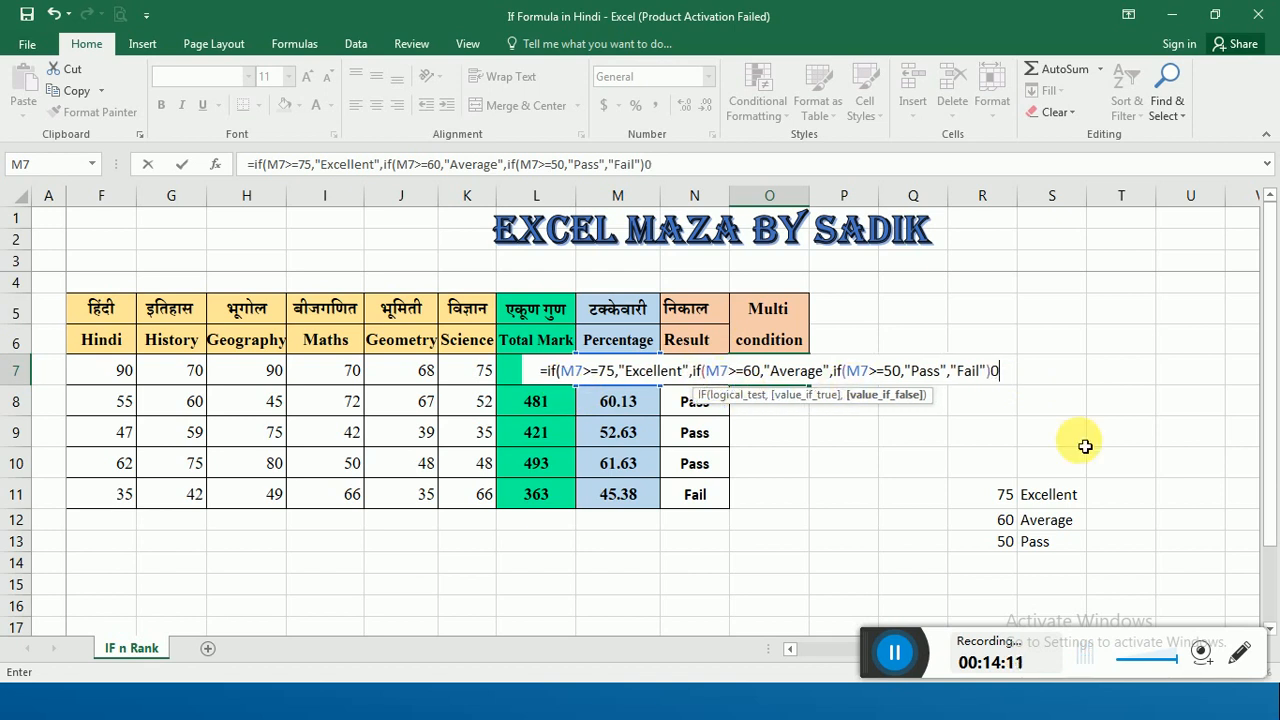
type(")")
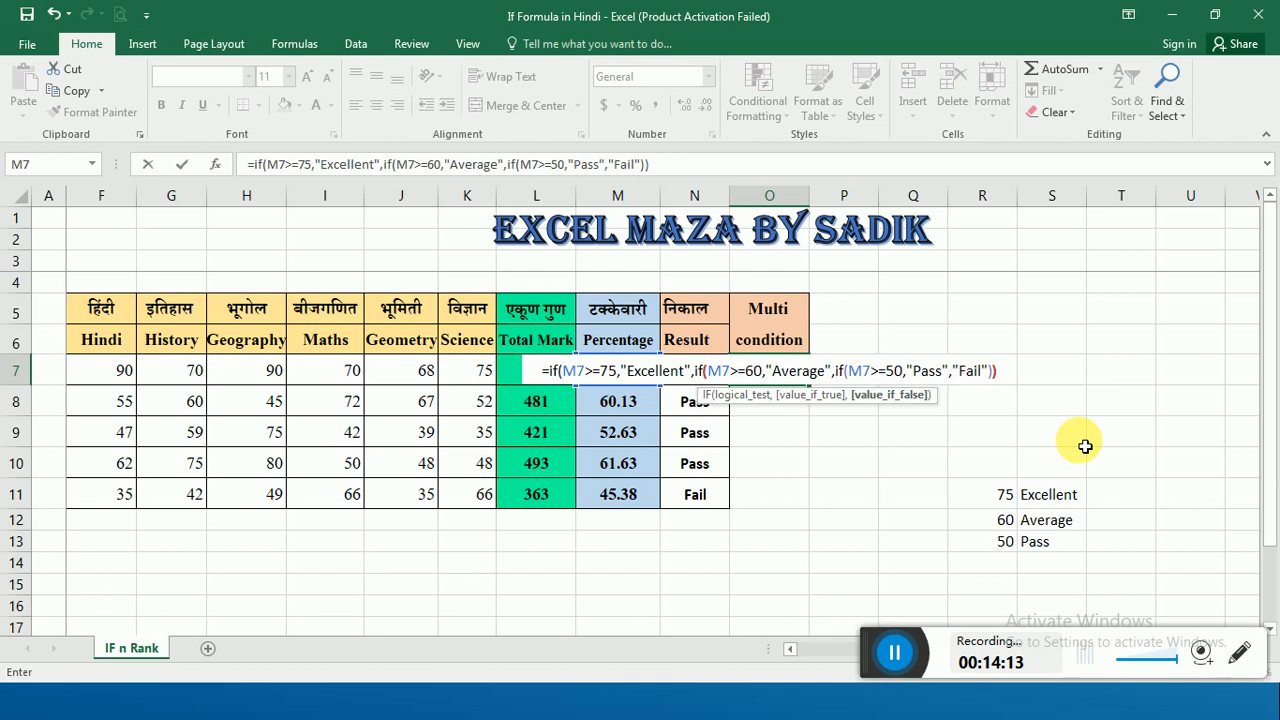
type(")")
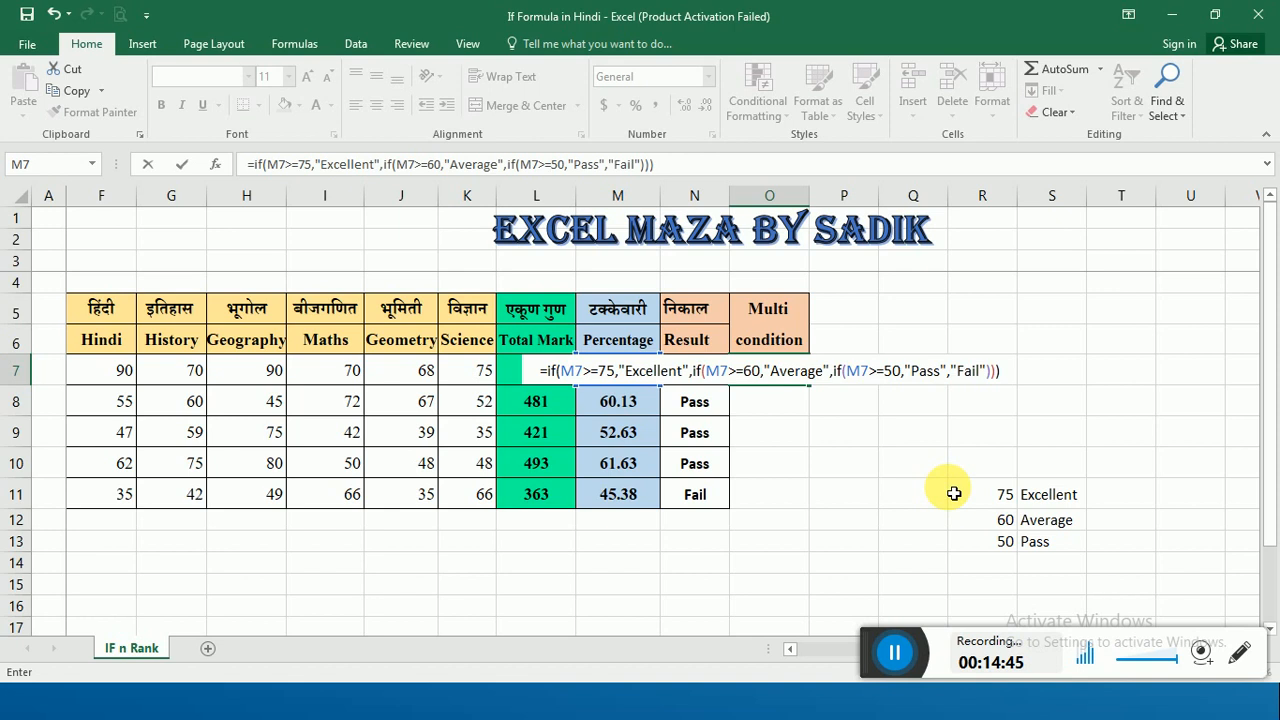
key("Return")
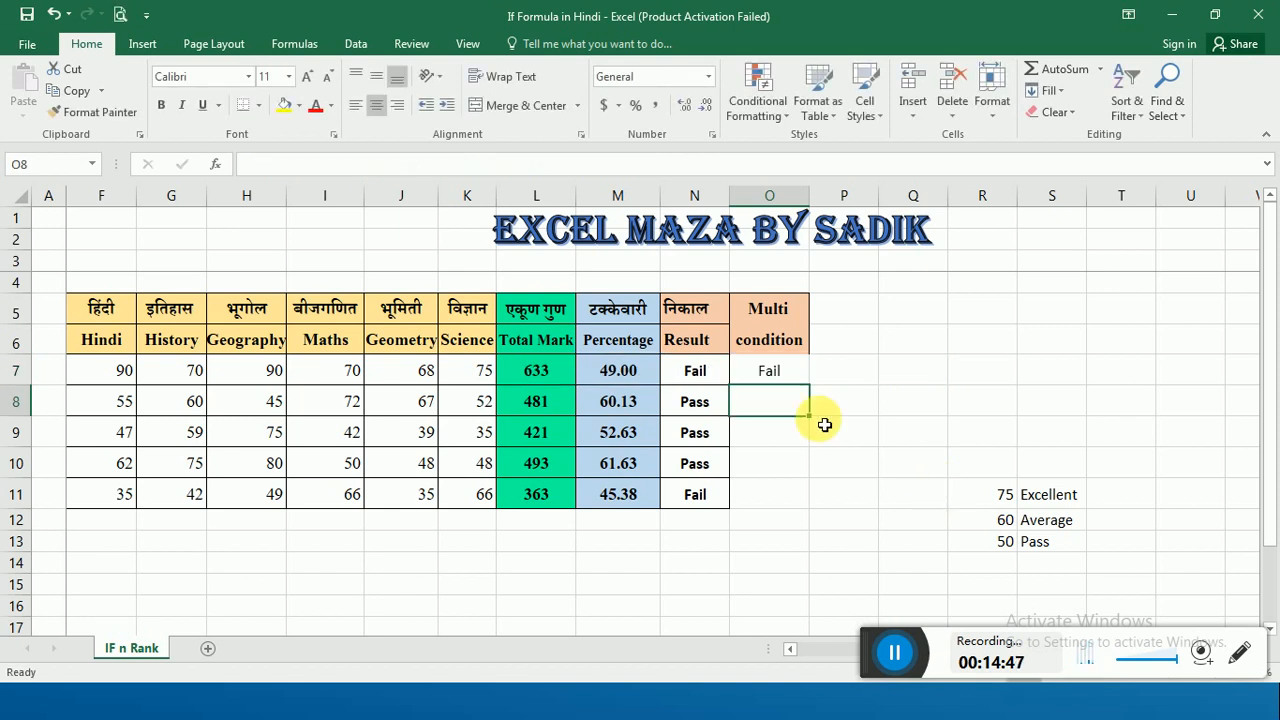
Step: Copy the nested IF formula from O7 and paste it into O8:O11
left_click(774, 369)
left_click(620, 379)
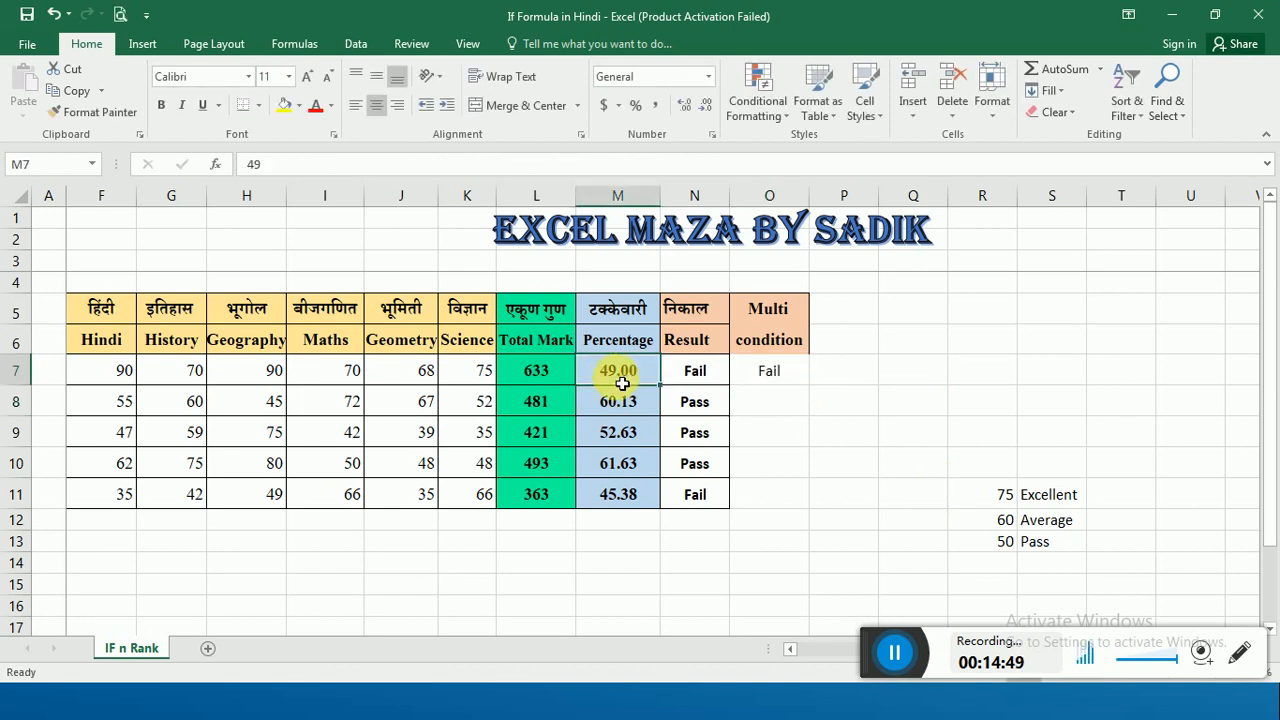
left_click(787, 369)
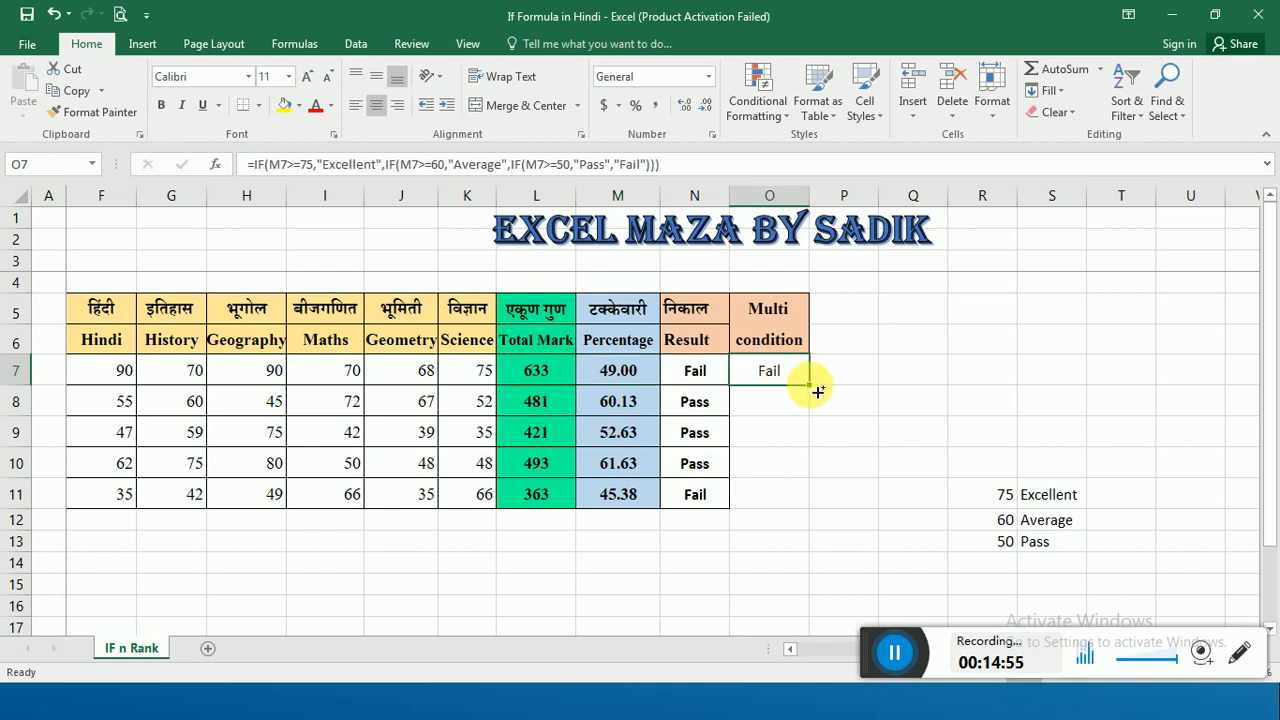
key("ctrl+c")
left_click(770, 410)
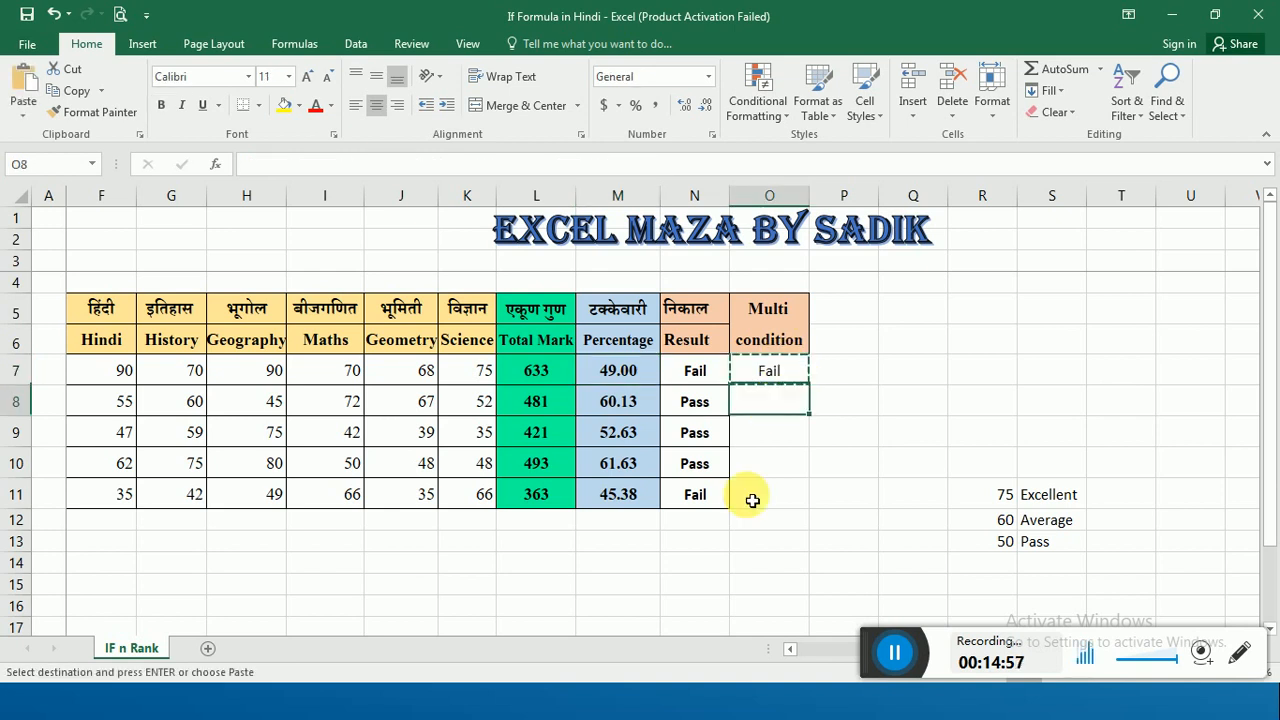
left_click_drag(752, 500, 752, 510)
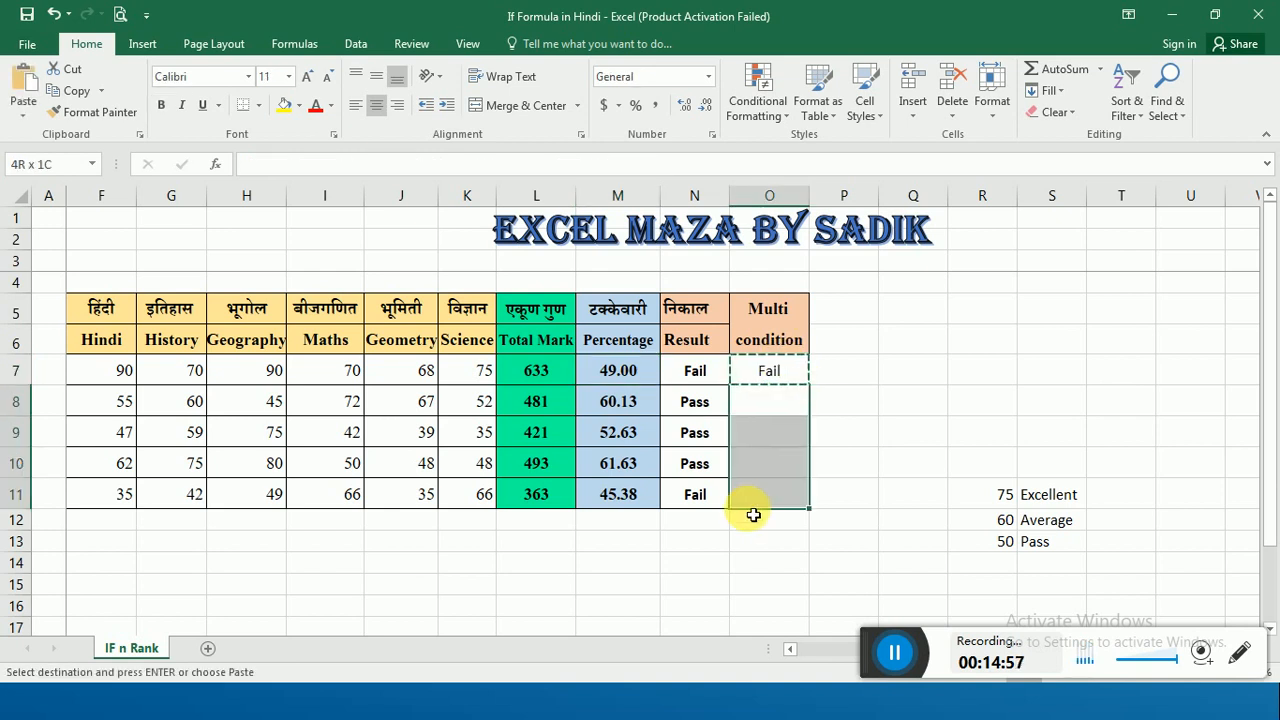
right_click(766, 420)
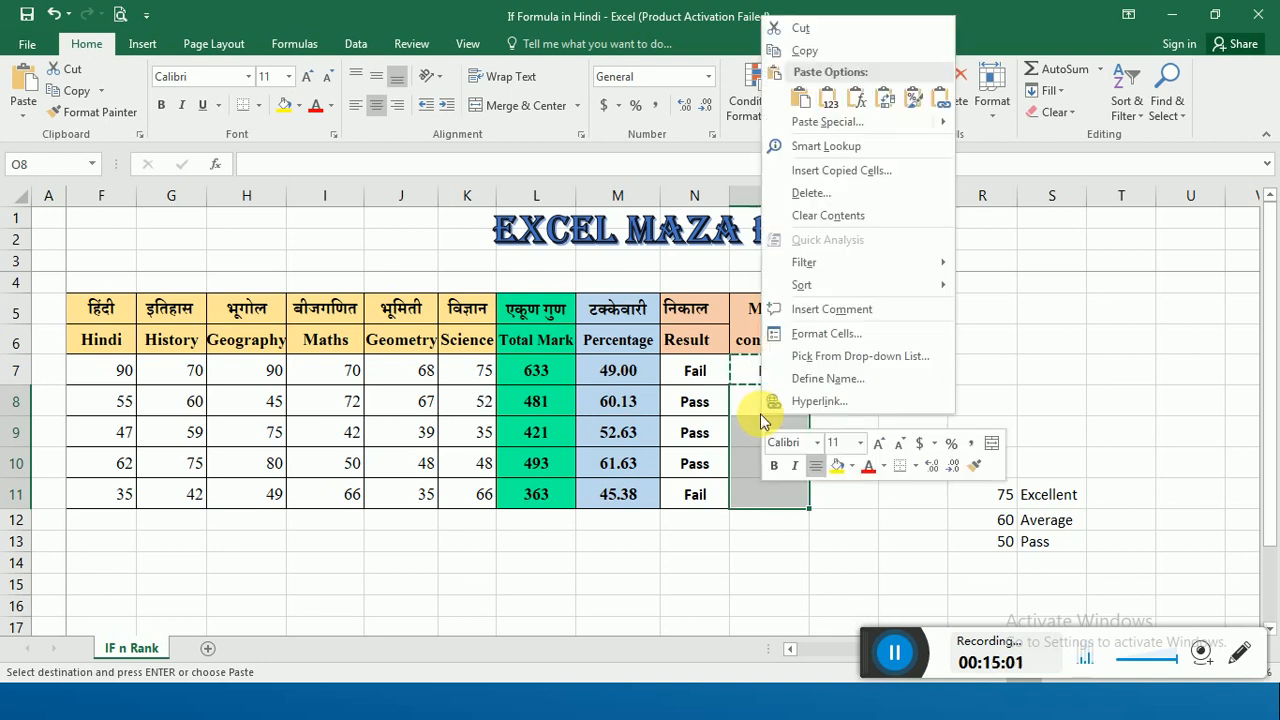
left_click(803, 100)
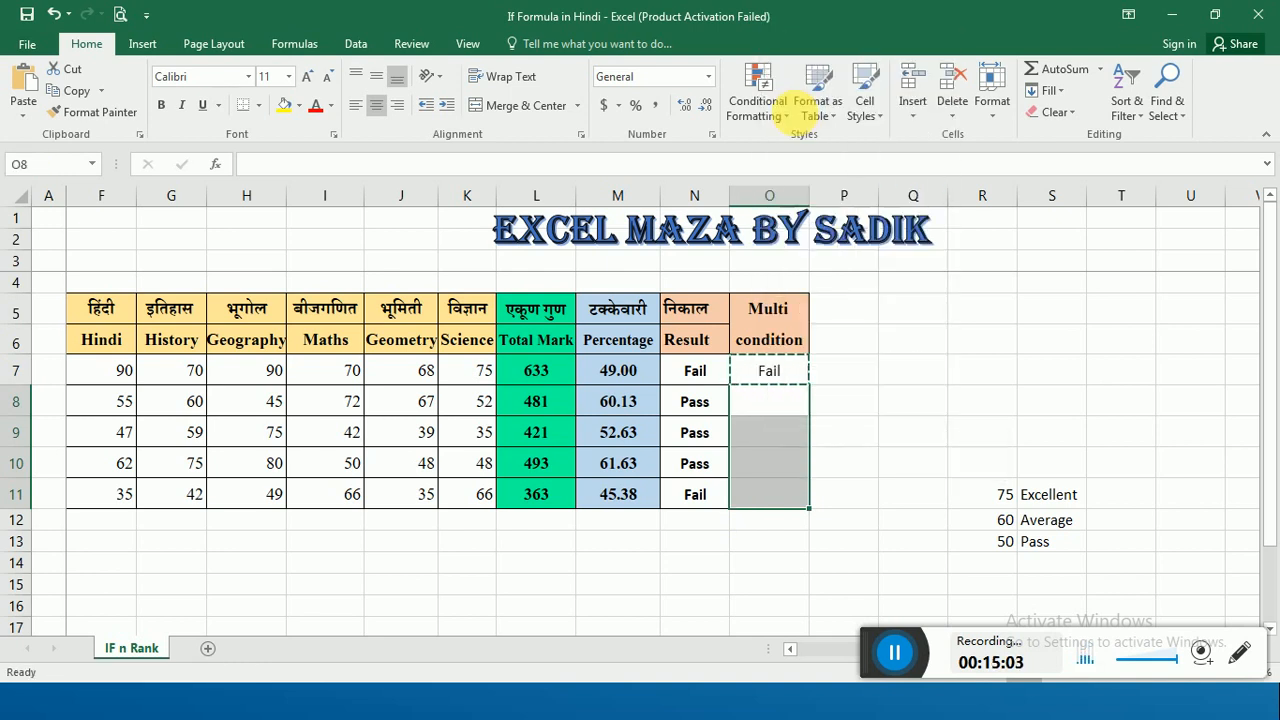
Step: Check the copied grades against the percentages and thresholds, and set the percentage in M7 to 75 to test the formulas
left_click(806, 446)
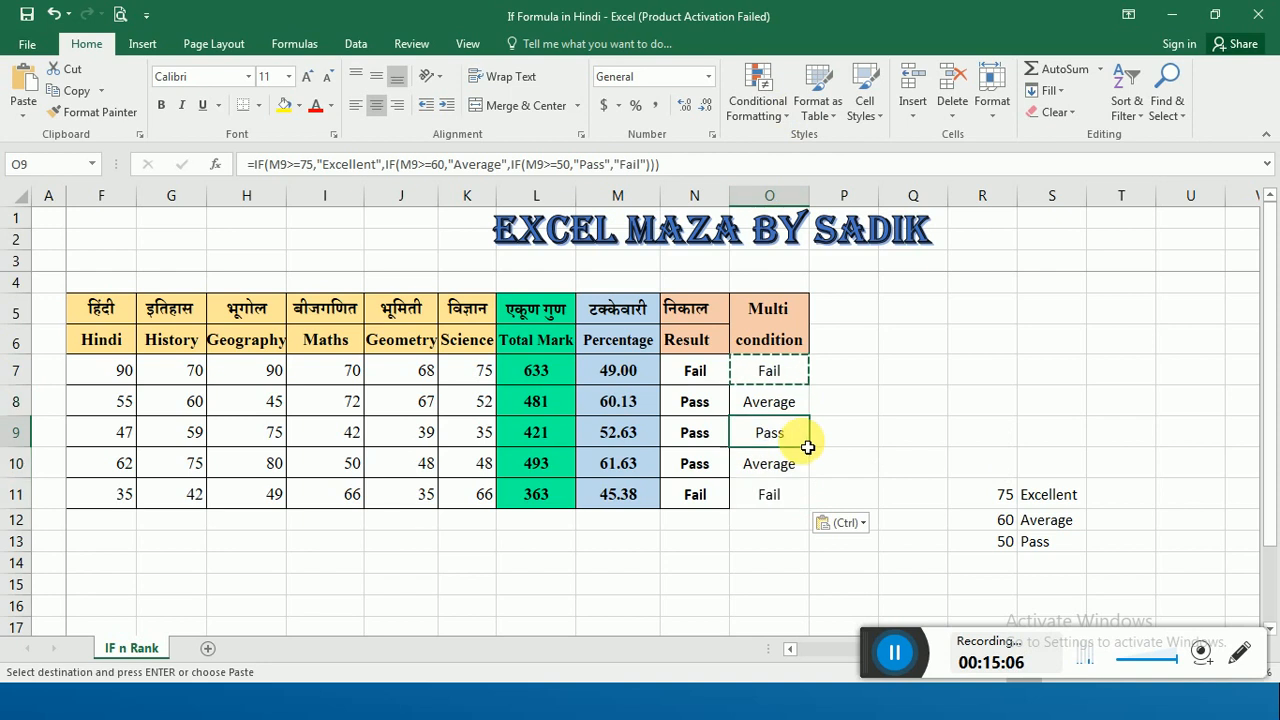
left_click(649, 440)
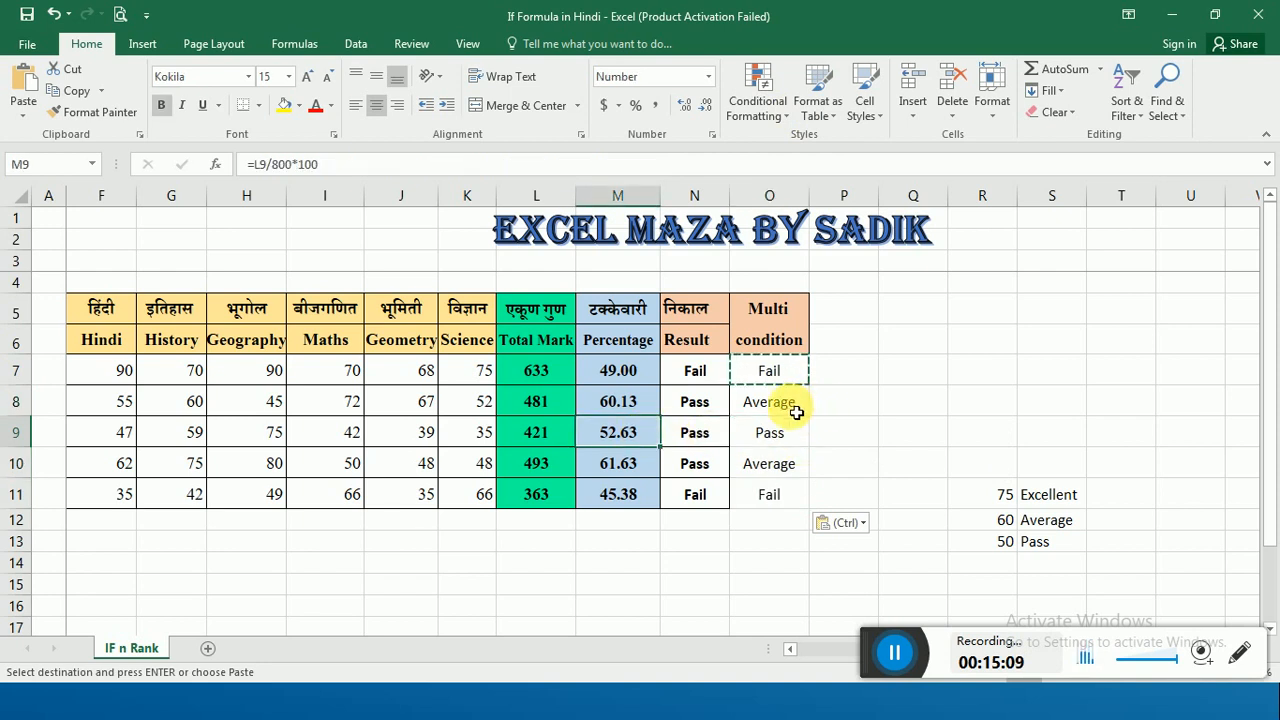
left_click(992, 522)
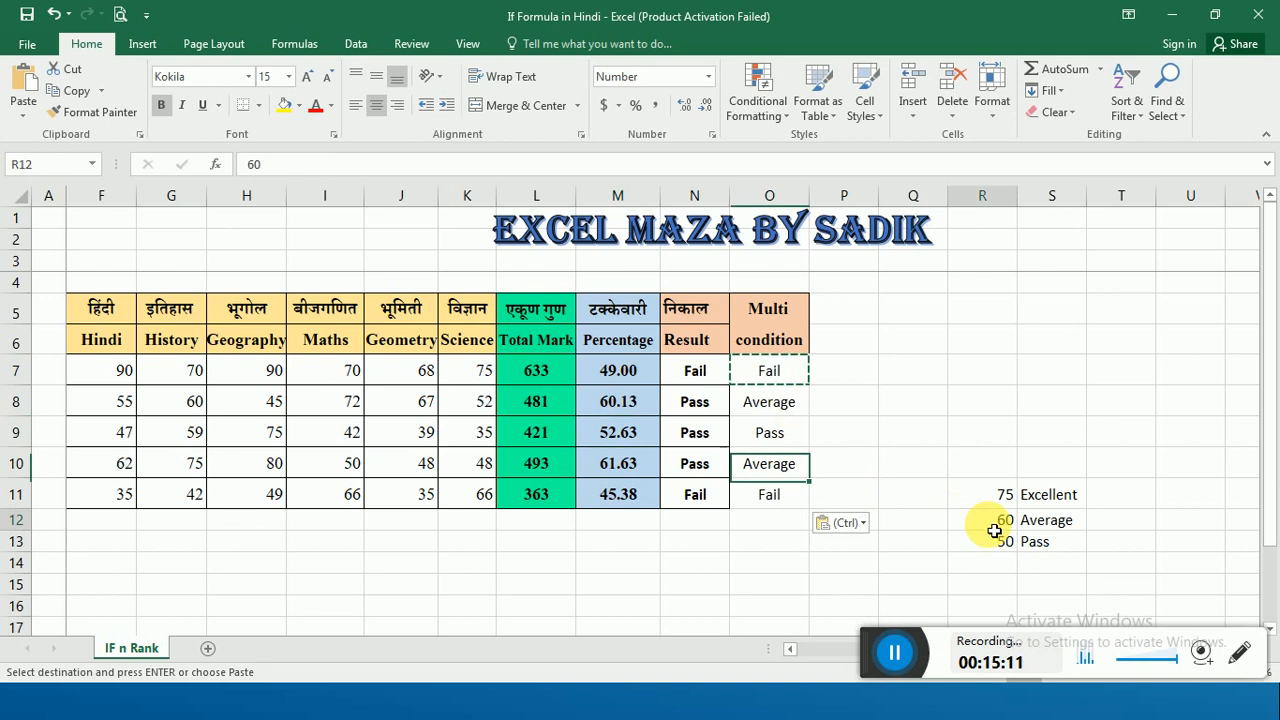
left_click(667, 408)
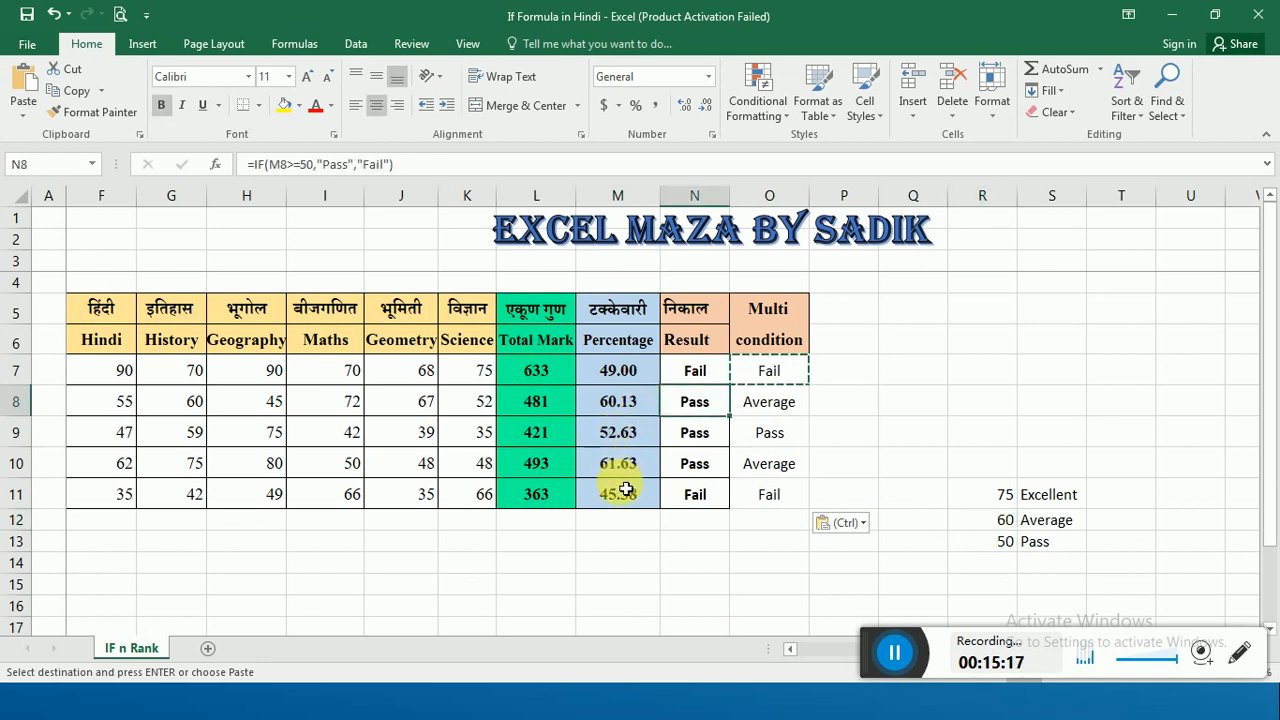
left_click(601, 370)
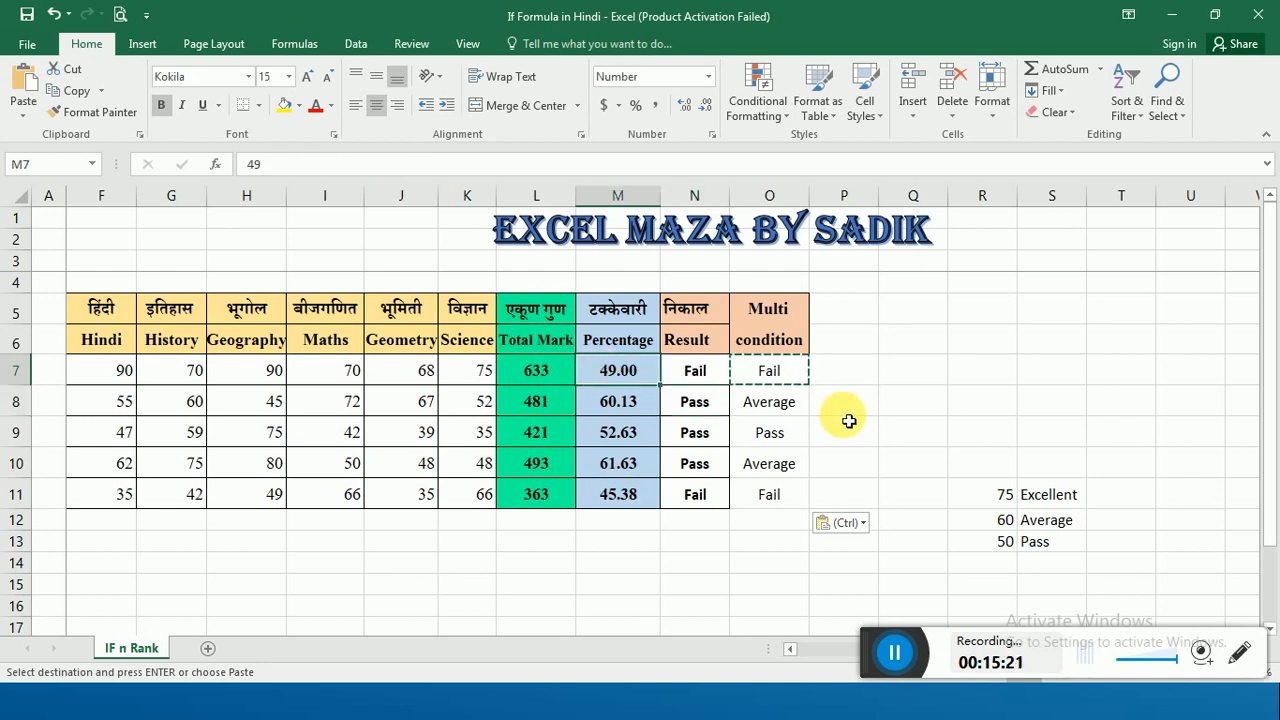
key("Escape")
type("75")
key("Return")
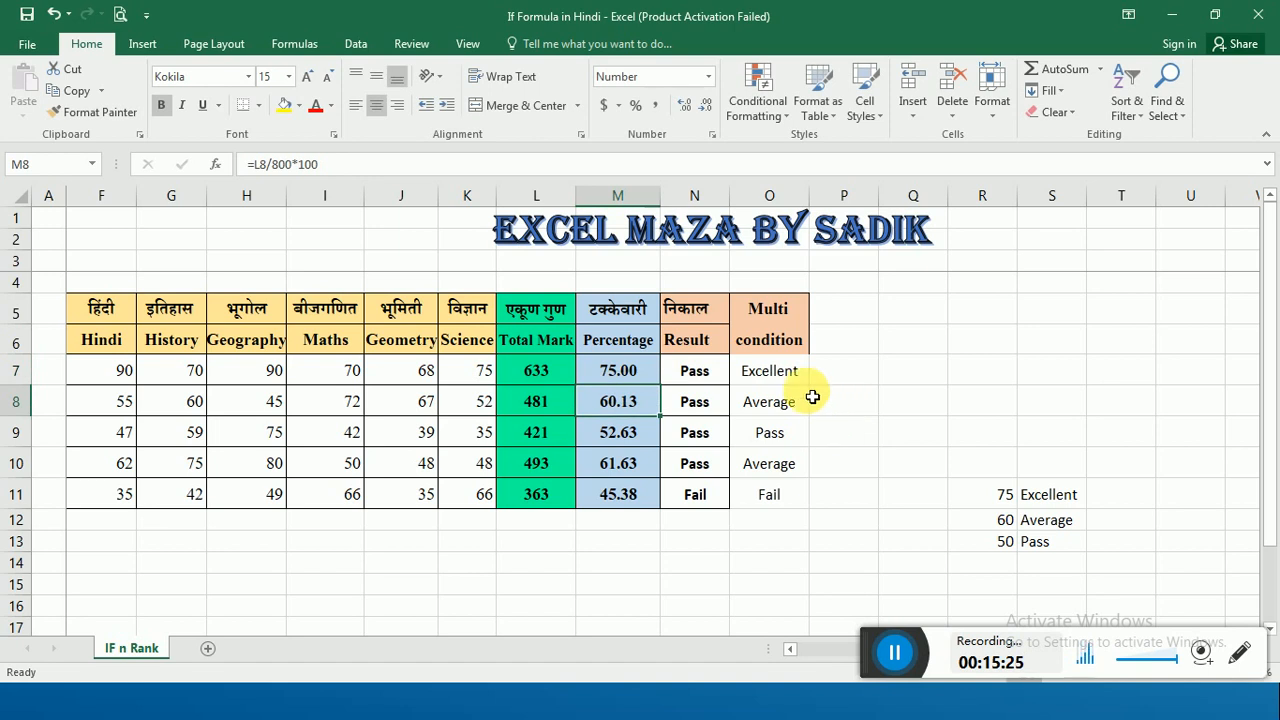
left_click_drag(792, 382, 793, 505)
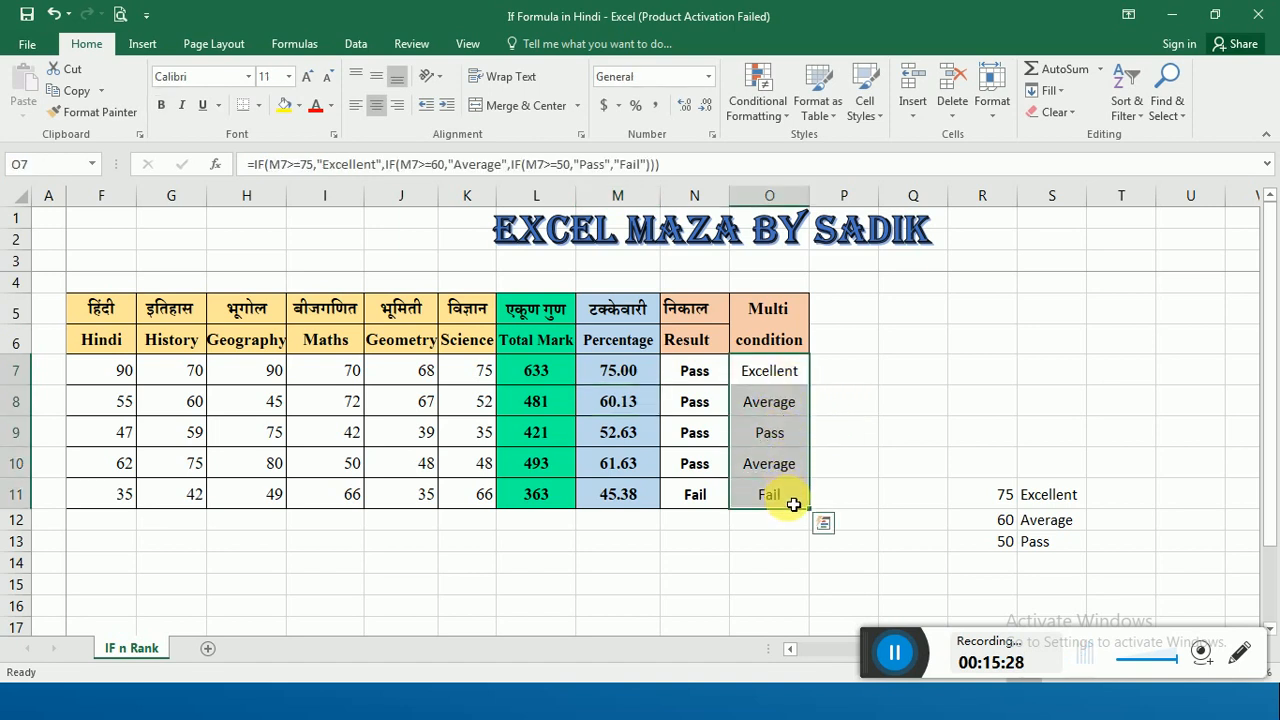
left_click(828, 389)
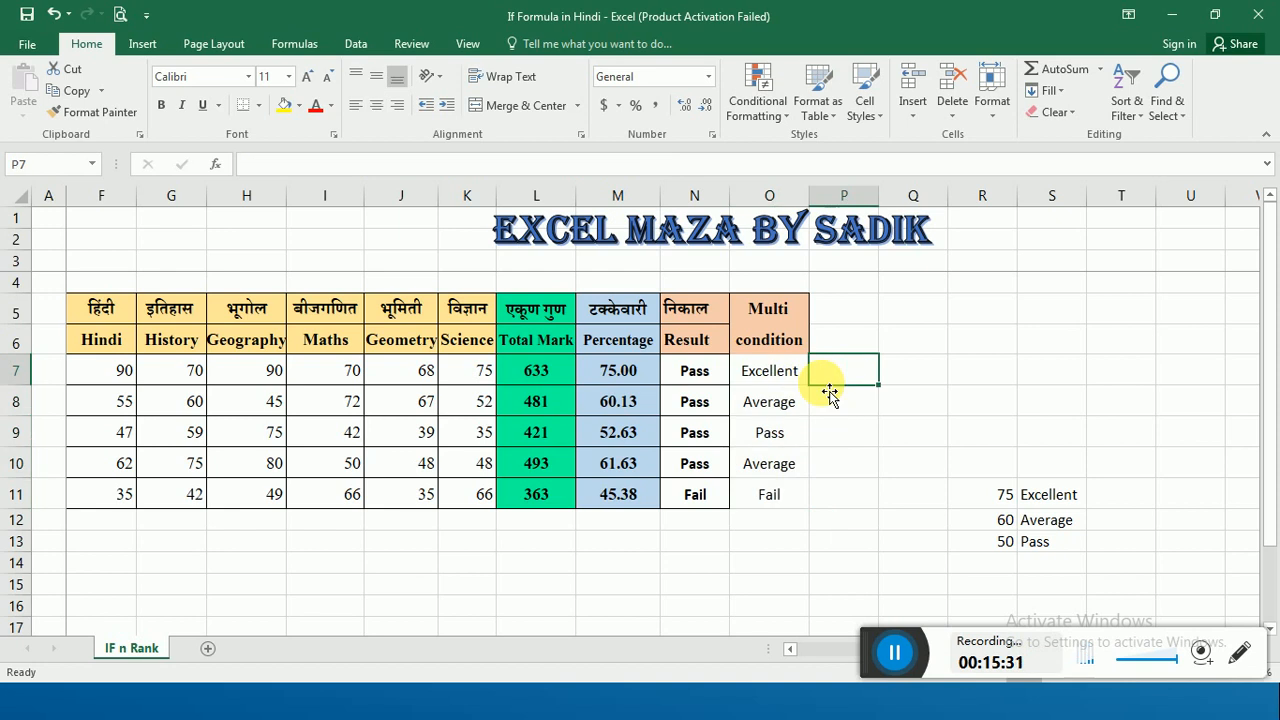